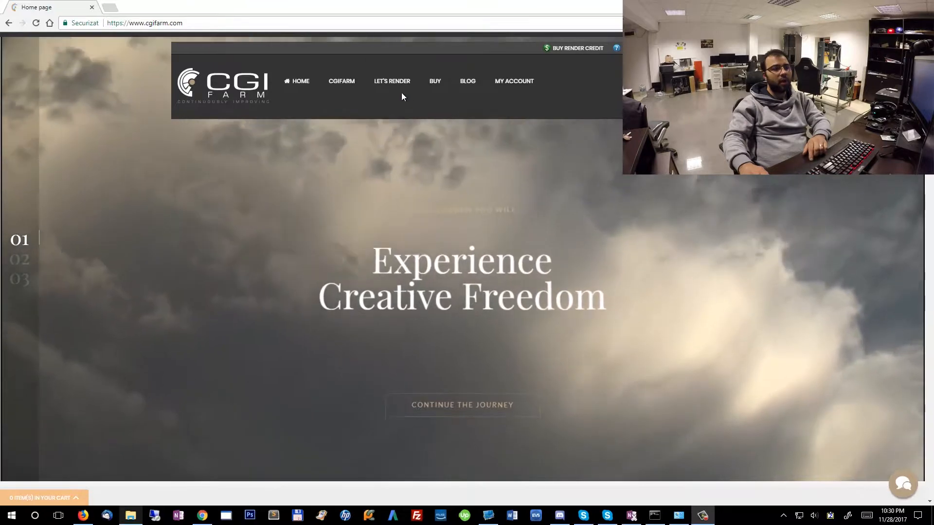
# Open the CGIFarm software download page and find the CGIFarm Sync download link for Windows
pyautogui.moveTo(395, 88)
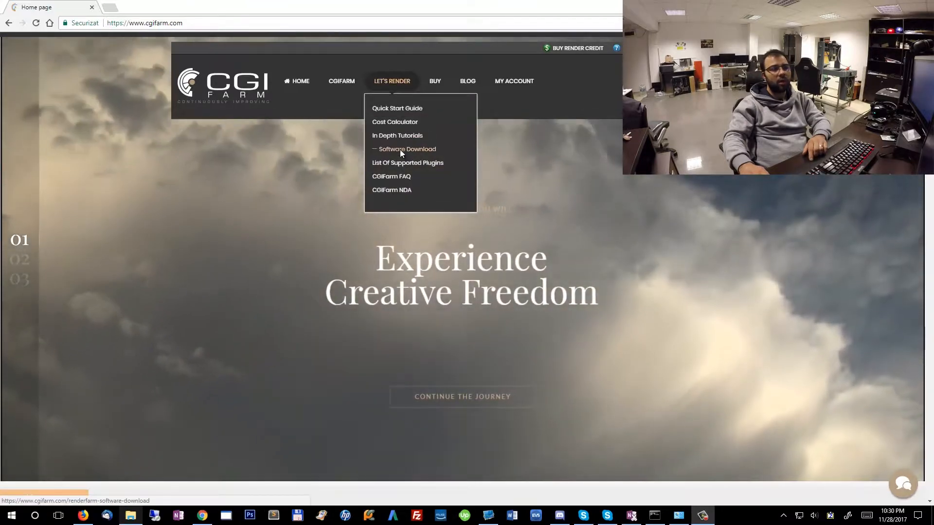
pyautogui.click(401, 151)
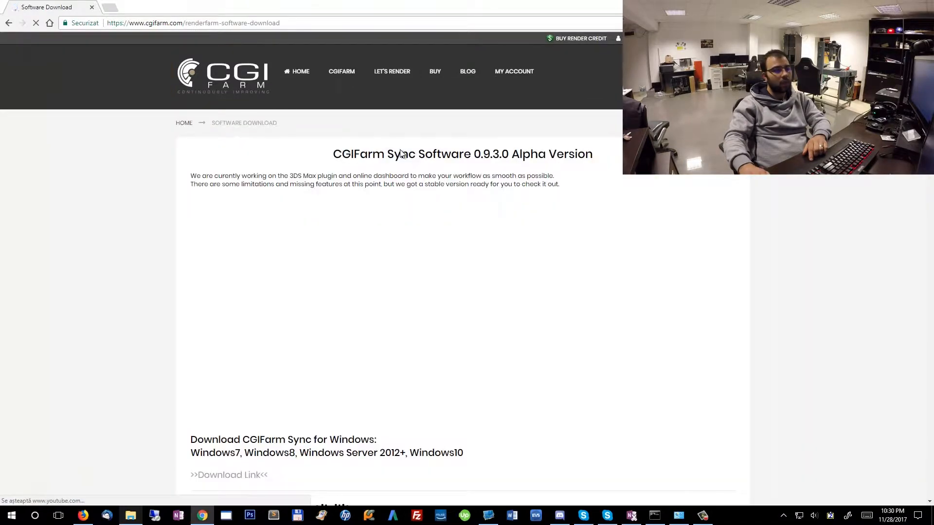
pyautogui.scroll(-3, 431, 270)
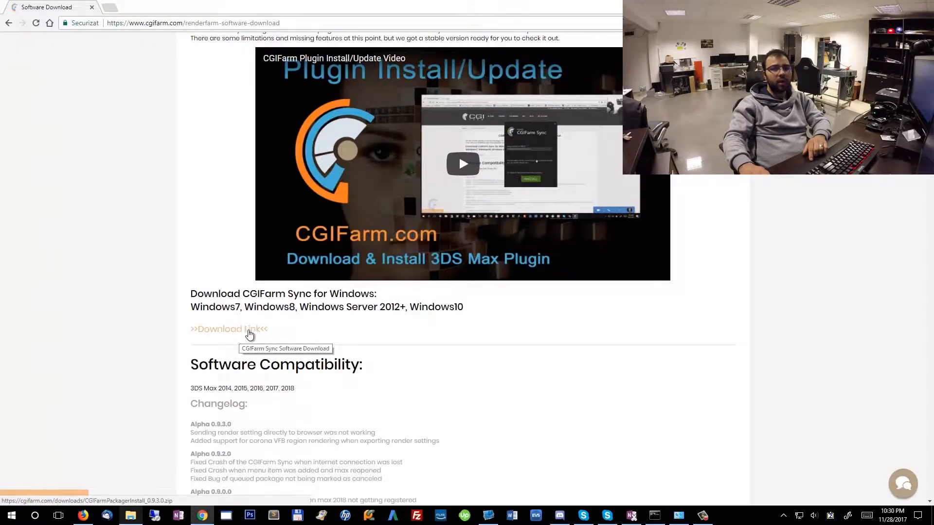
# In File Explorer, extract CGIFarmPackagerInstall_0.9.3.0.zip into its own folder and open that folder
pyautogui.click(131, 518)
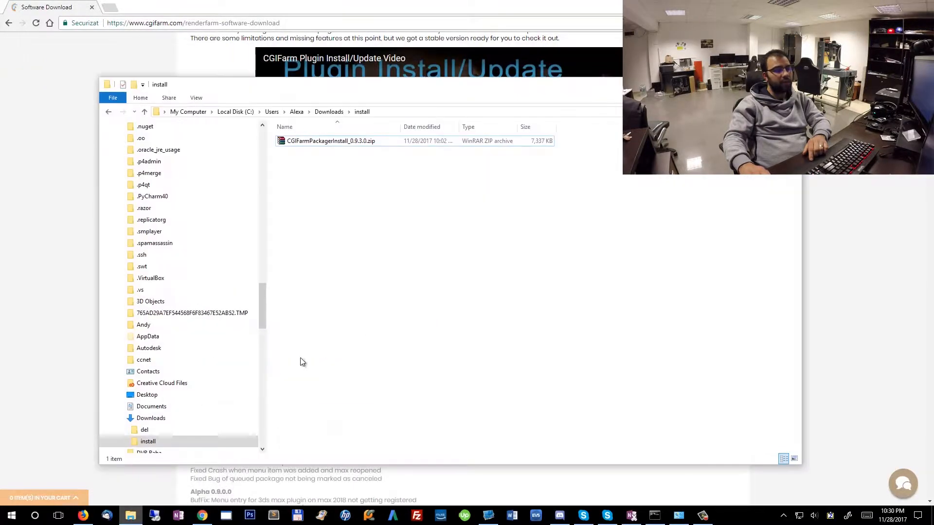
pyautogui.rightClick(358, 144)
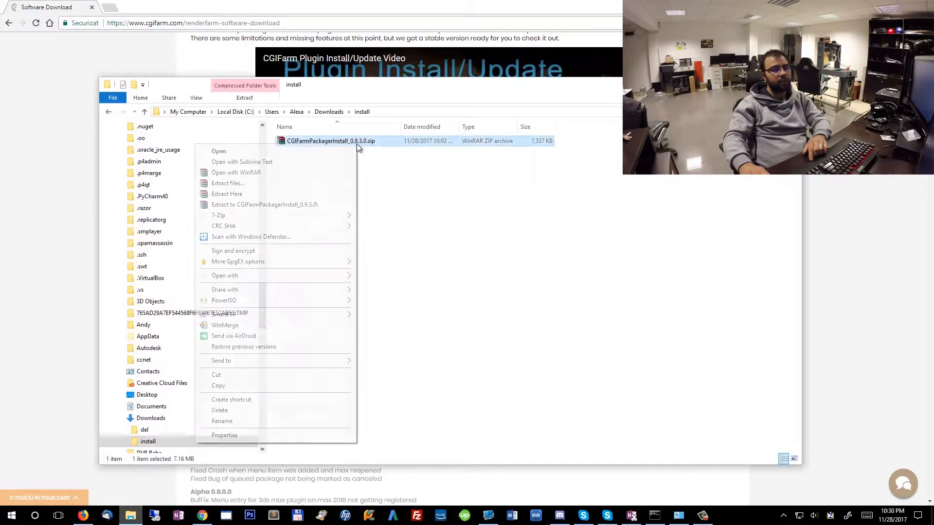
pyautogui.click(273, 205)
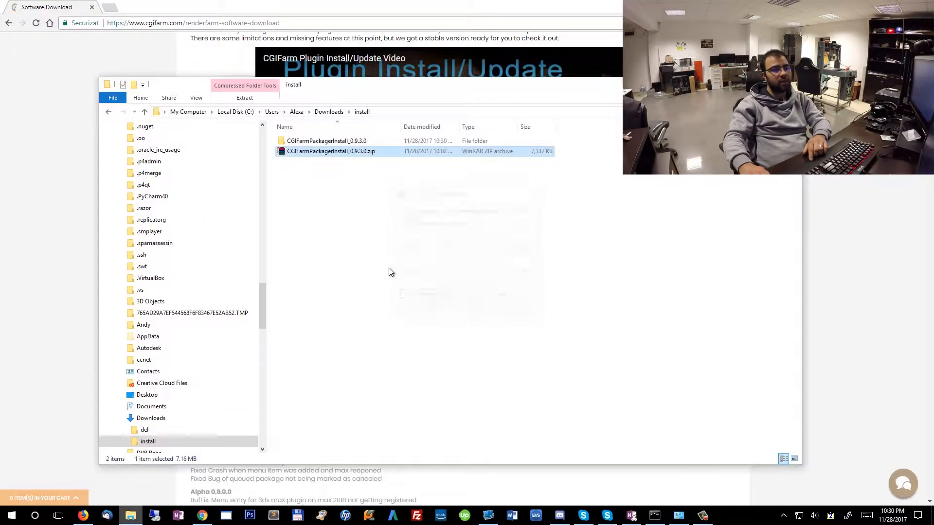
pyautogui.doubleClick(338, 141)
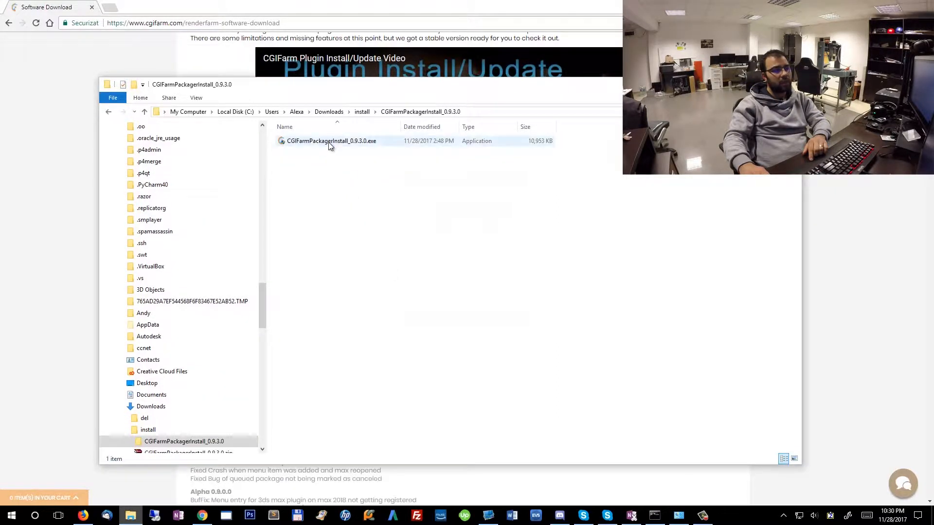
# Install CGIFarm Sync from CGIFarmPackagerInstall_0.9.3.0.exe, agreeing to the license terms, and run it once installed
pyautogui.click(329, 144)
pyautogui.doubleClick(329, 142)
pyautogui.click(417, 361)
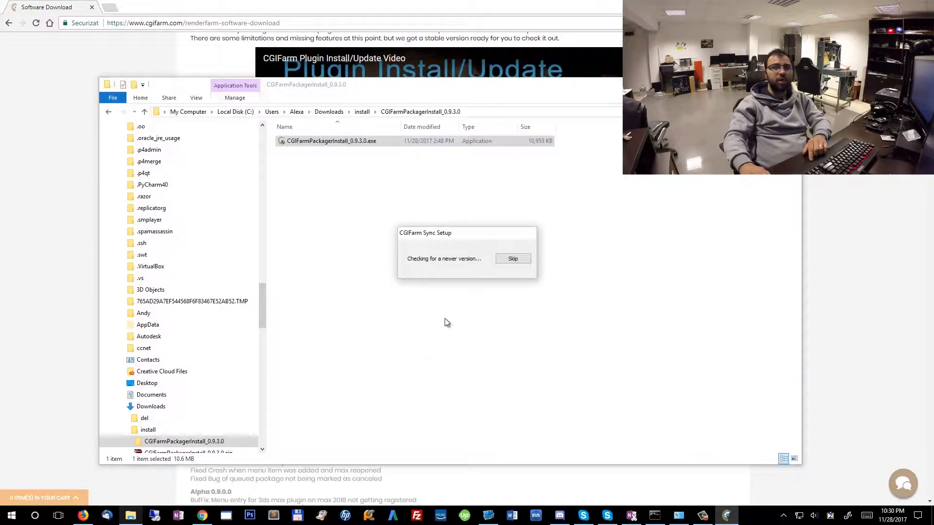
pyautogui.click(440, 330)
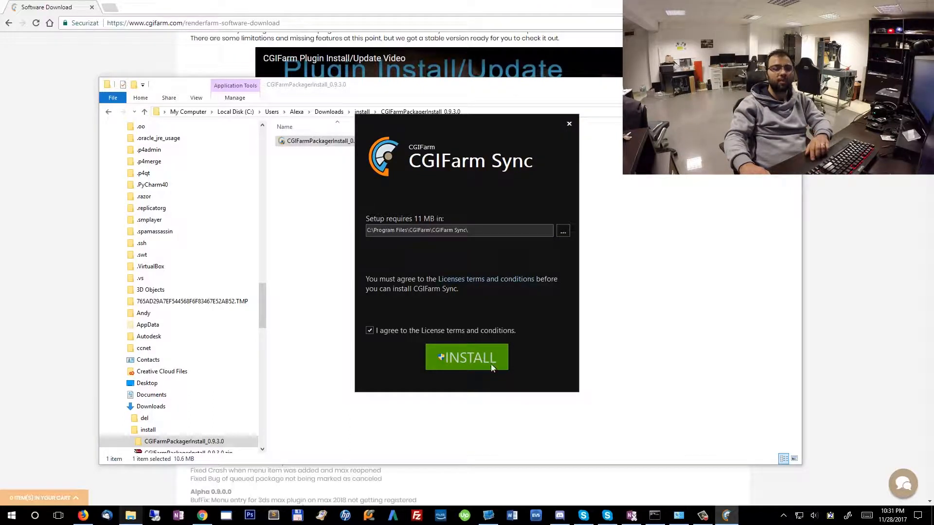
pyautogui.click(456, 347)
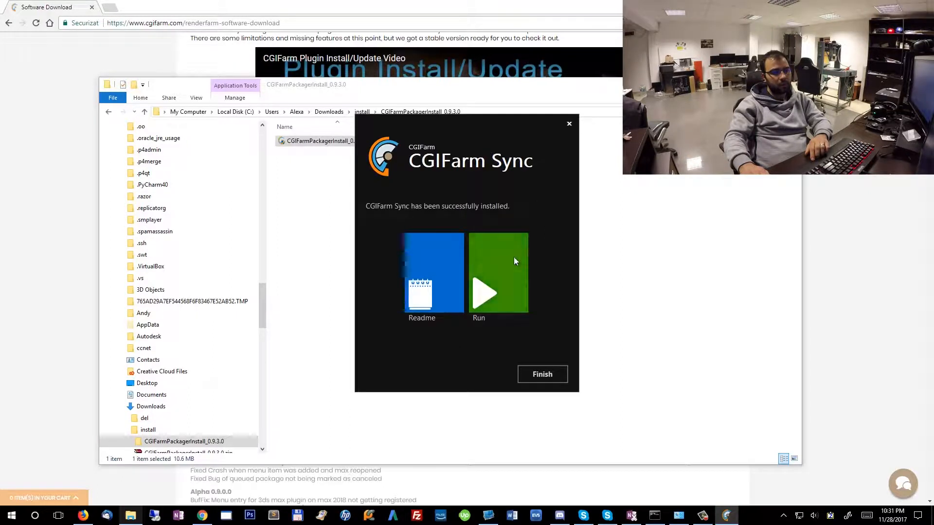
pyautogui.click(511, 260)
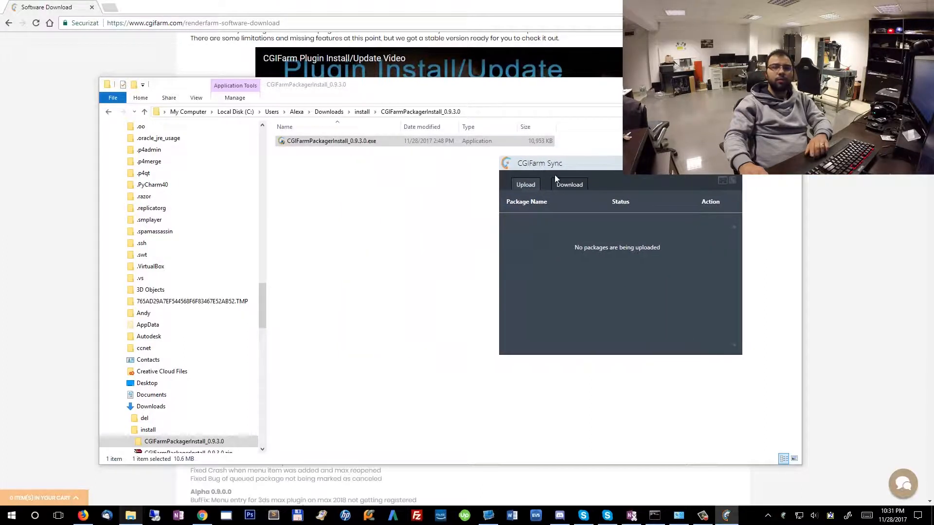
# Clear the file window away, launch Autodesk 3ds Max 2016 and move the CGIFarm Sync window aside
pyautogui.moveTo(565, 169); pyautogui.dragTo(456, 186)
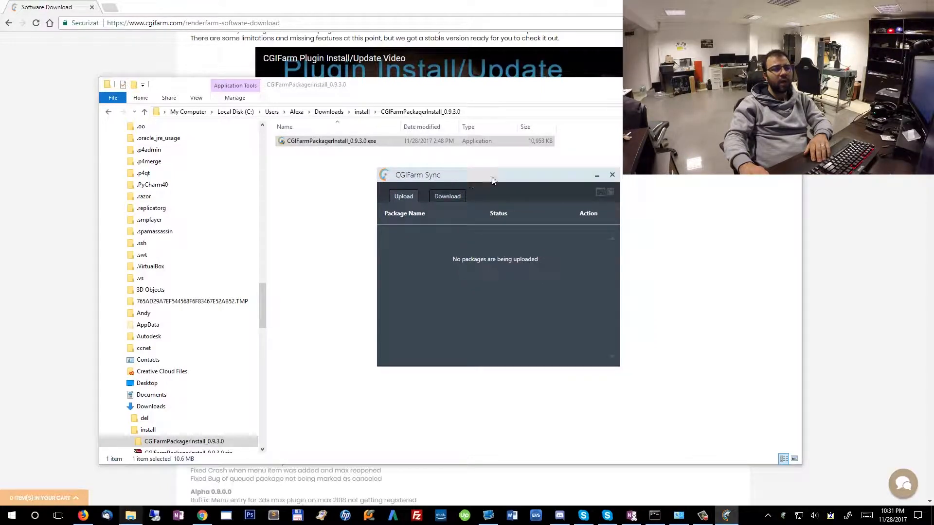
pyautogui.moveTo(506, 177); pyautogui.dragTo(503, 203)
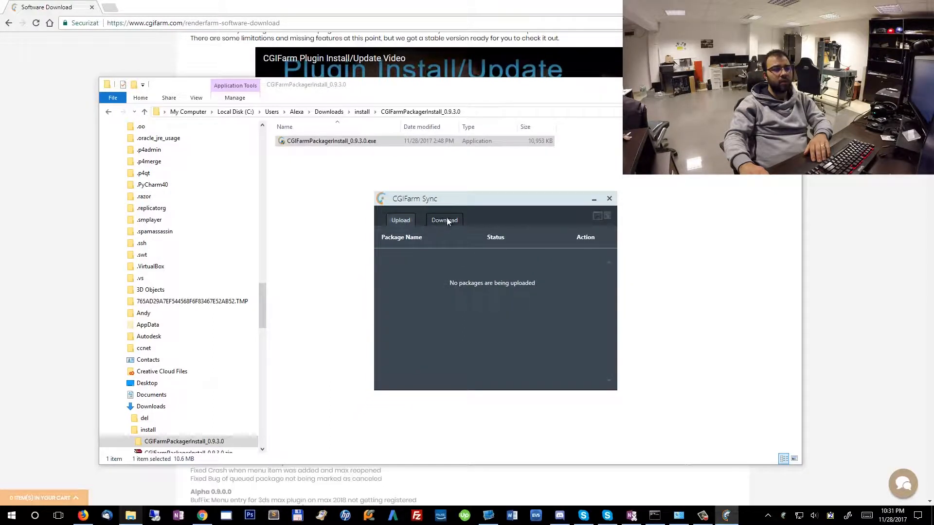
pyautogui.moveTo(470, 204); pyautogui.dragTo(563, 160)
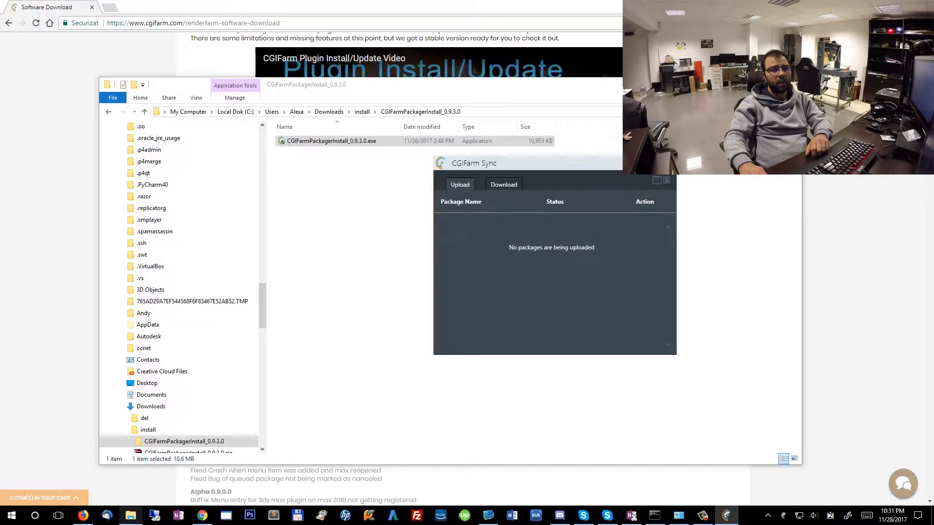
pyautogui.click(745, 84)
pyautogui.click(226, 515)
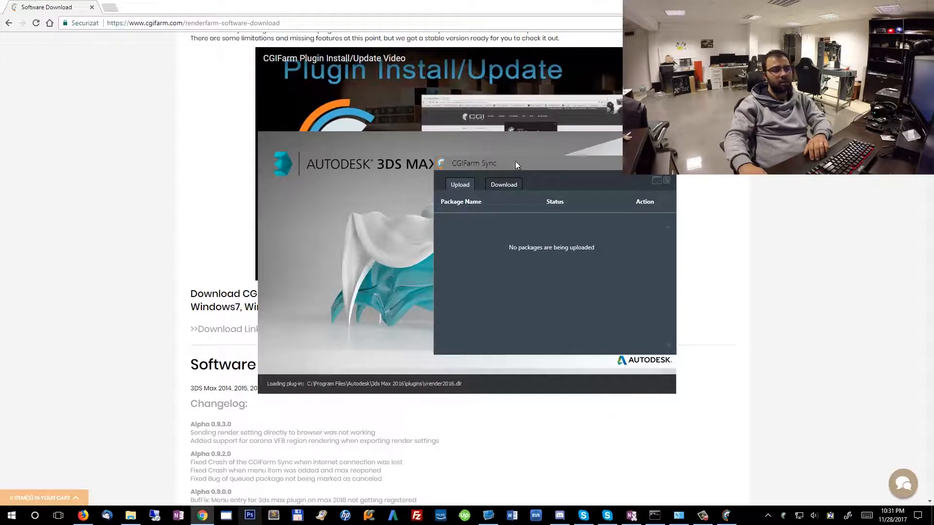
pyautogui.moveTo(532, 170); pyautogui.dragTo(644, 140)
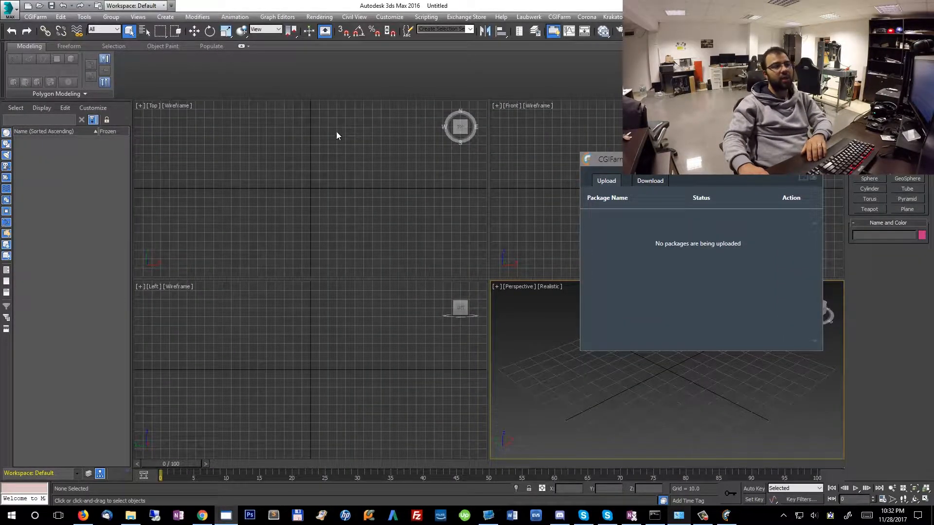
# Start Render with CGIFarm in 3ds Max and place the CGIFarm Packer window beside the Sync window
pyautogui.click(324, 21)
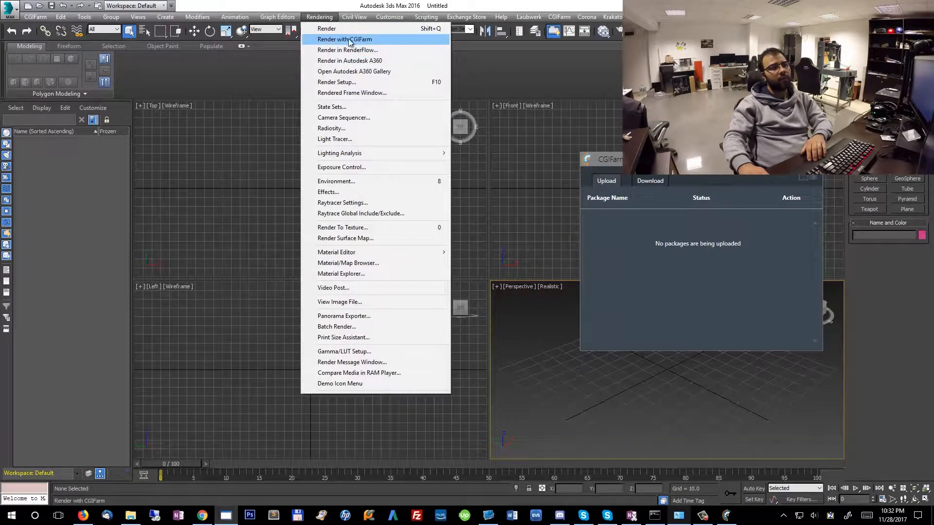
pyautogui.click(330, 40)
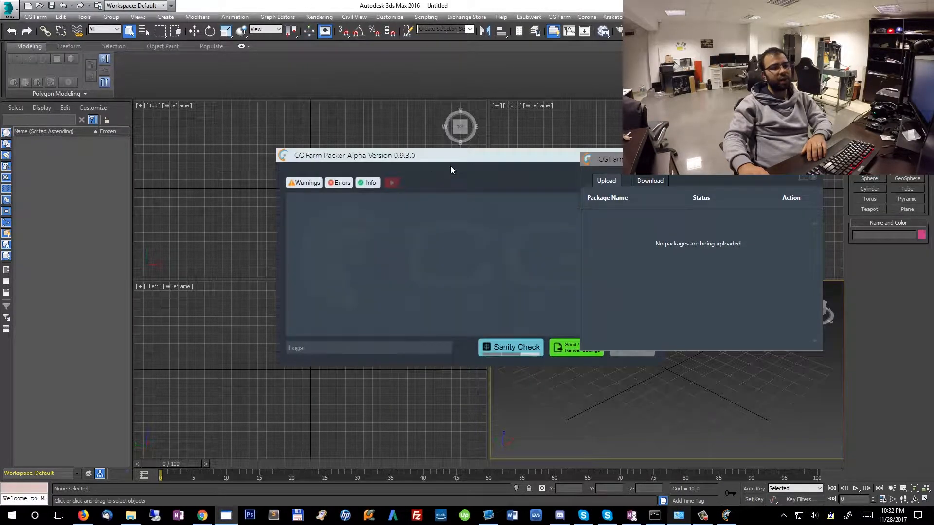
pyautogui.moveTo(451, 155); pyautogui.dragTo(319, 142)
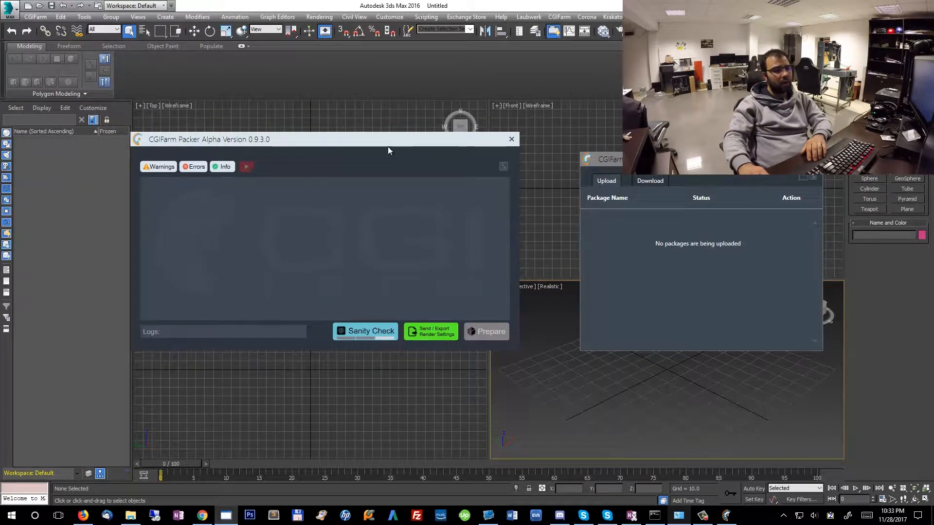
pyautogui.moveTo(388, 150); pyautogui.dragTo(354, 136)
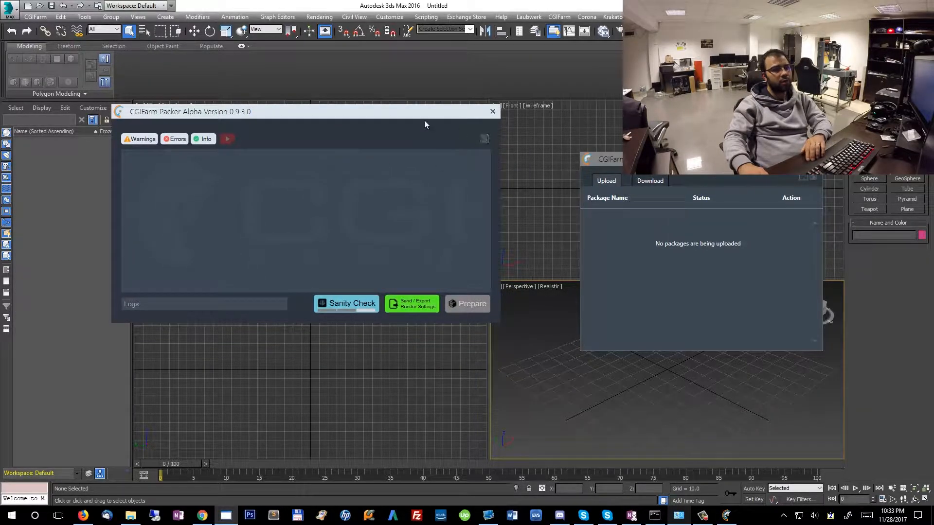
pyautogui.moveTo(424, 125); pyautogui.dragTo(433, 121)
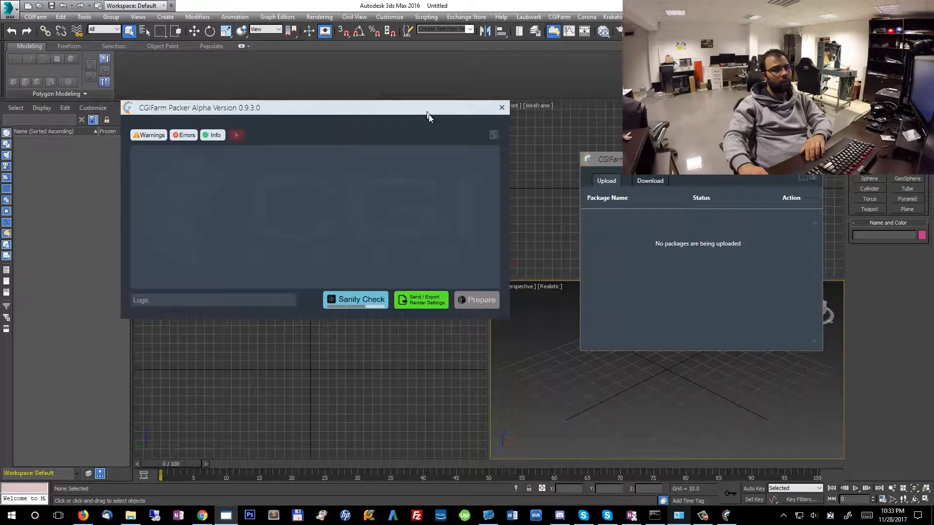
# Review the CGIFarm Packer options for sanity check level and default upload location, and close them again
pyautogui.click(494, 136)
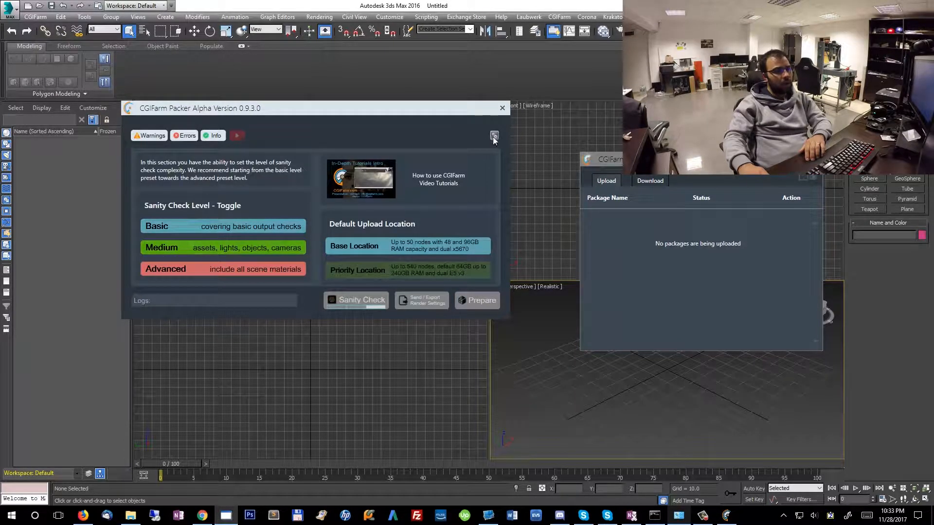
pyautogui.moveTo(282, 111); pyautogui.dragTo(296, 96)
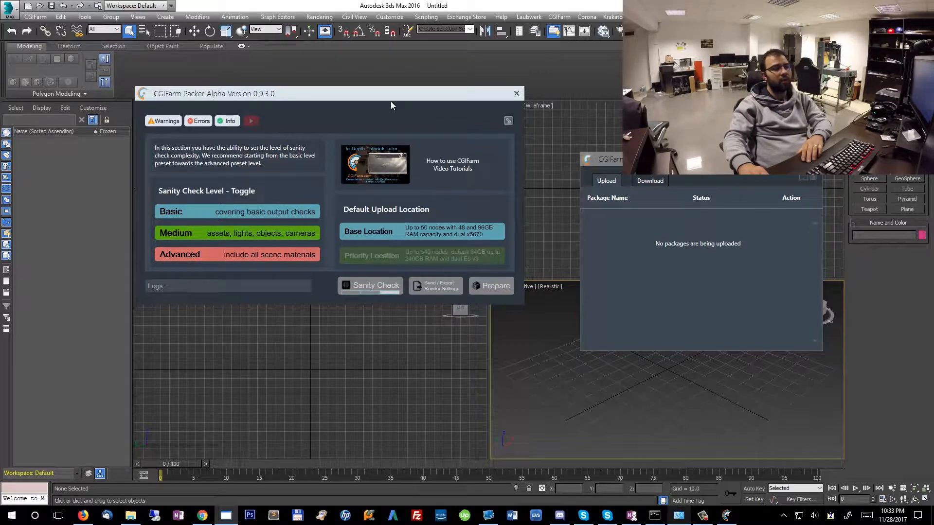
pyautogui.moveTo(392, 100); pyautogui.dragTo(400, 92)
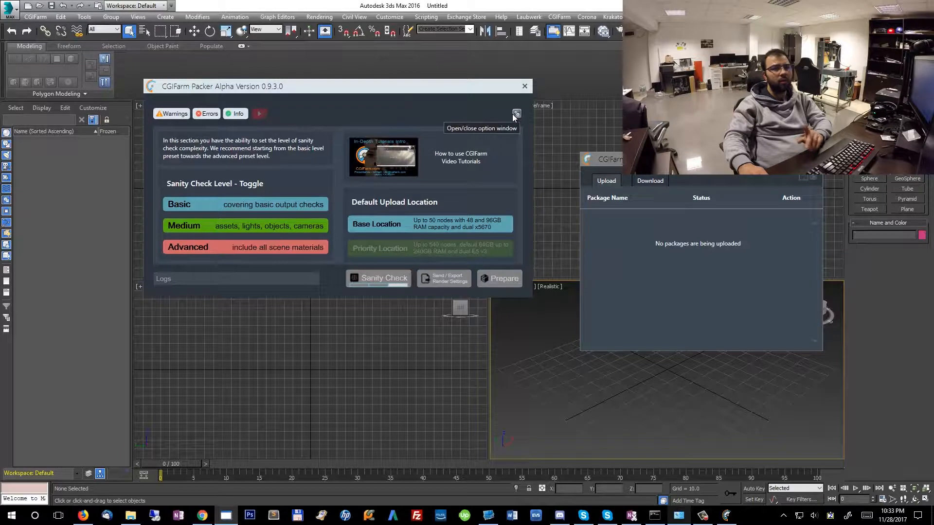
pyautogui.moveTo(386, 90); pyautogui.dragTo(381, 92)
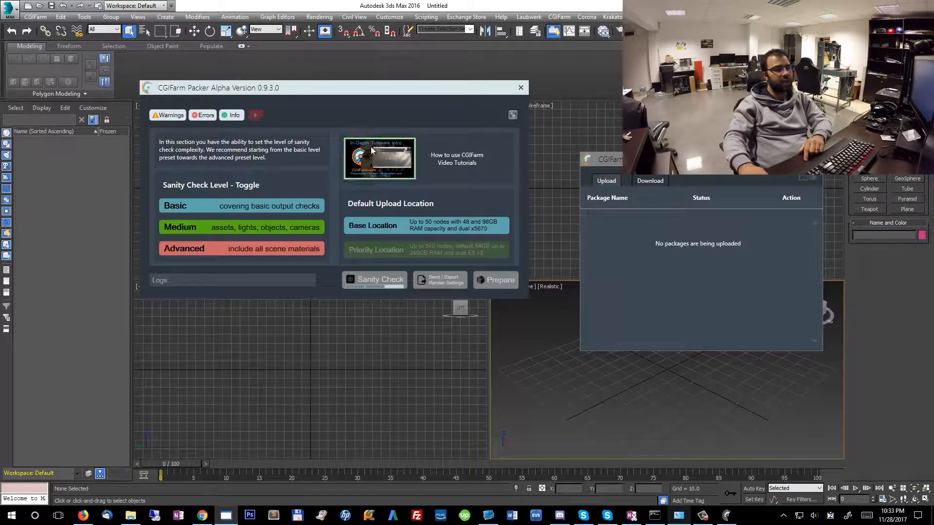
pyautogui.click(512, 116)
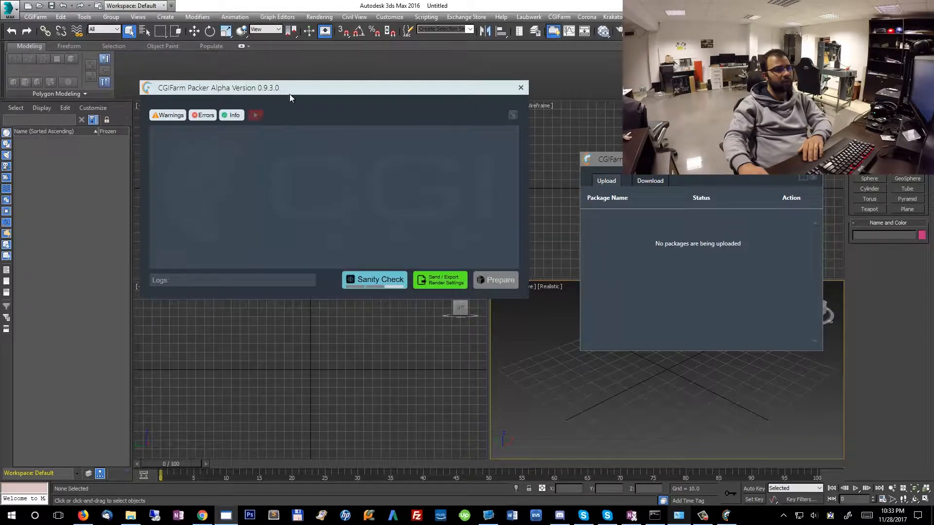
pyautogui.moveTo(362, 87); pyautogui.dragTo(382, 112)
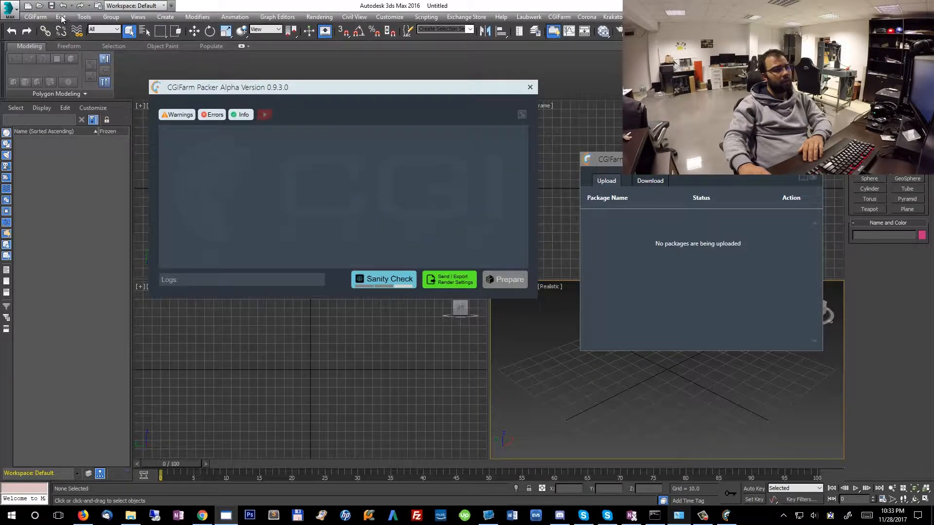
# Open the recent scene cover.max and dismiss the isolated objects notice
pyautogui.click(9, 9)
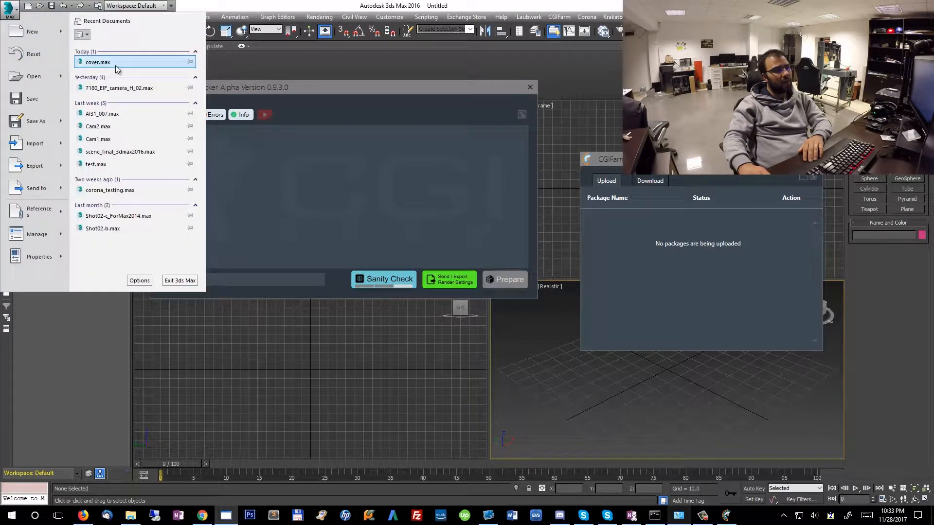
pyautogui.click(97, 62)
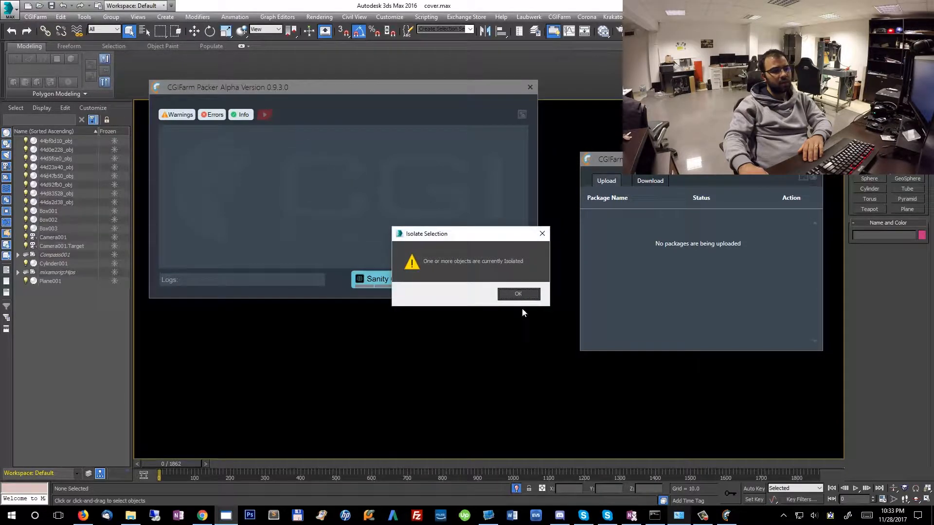
pyautogui.click(515, 292)
# Run the CGIFarm sanity check on the cover scene and review the reported render settings and V-Ray entries
pyautogui.click(393, 279)
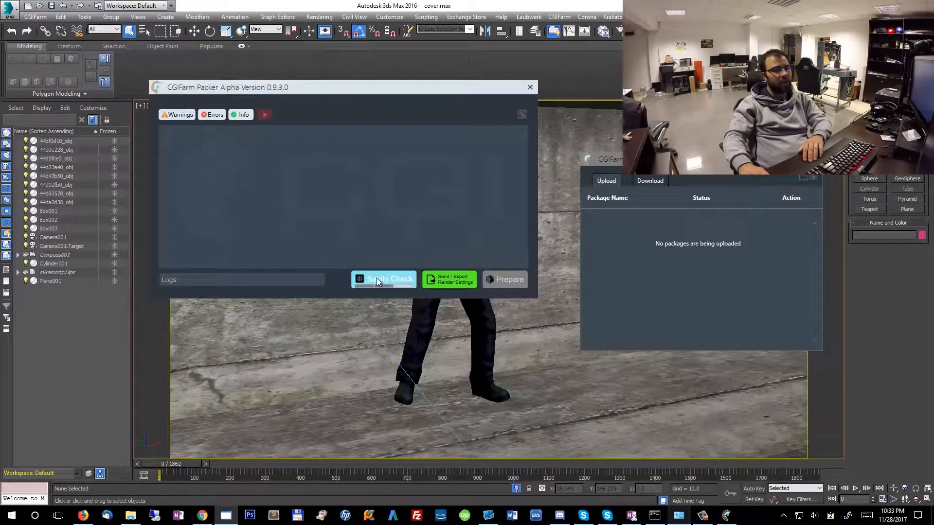
pyautogui.moveTo(382, 86); pyautogui.dragTo(354, 63)
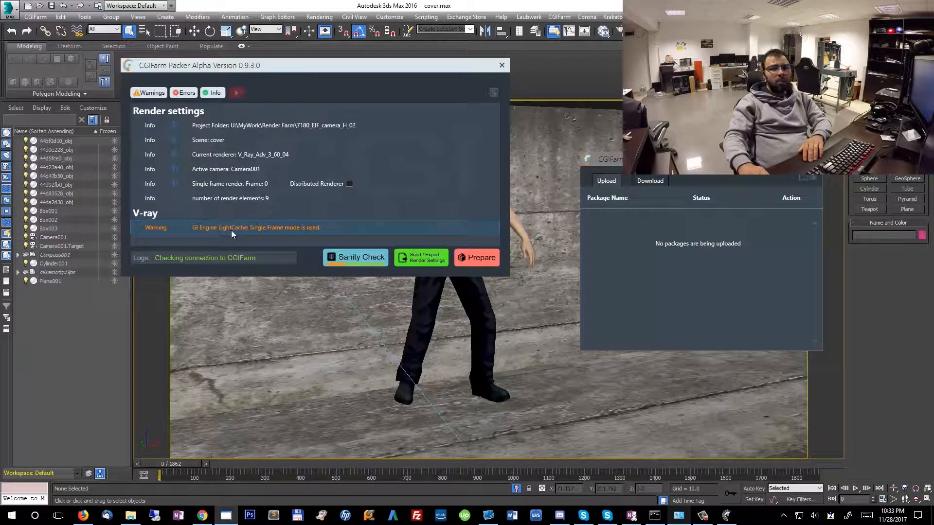
pyautogui.moveTo(330, 67); pyautogui.dragTo(324, 89)
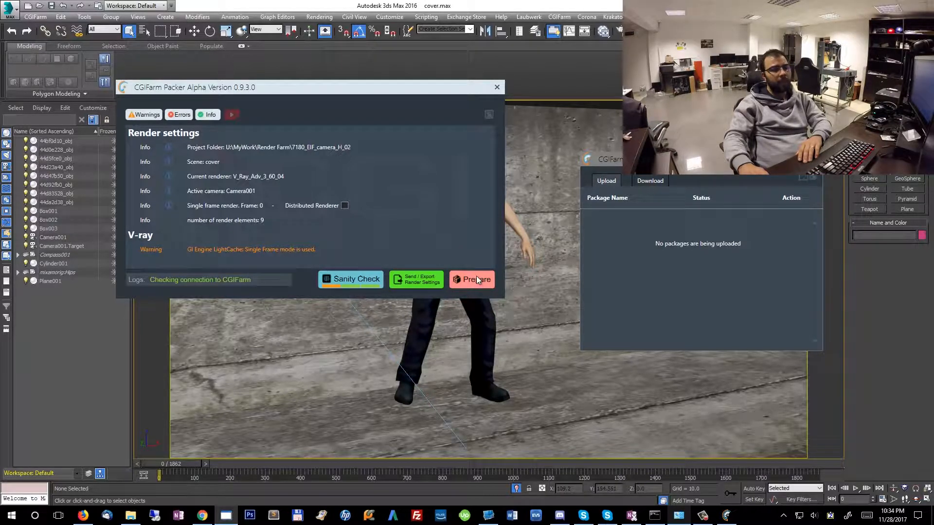
# Prepare the scene package for upload, continuing despite the scene warnings, and check the project path in the local explorer
pyautogui.click(463, 289)
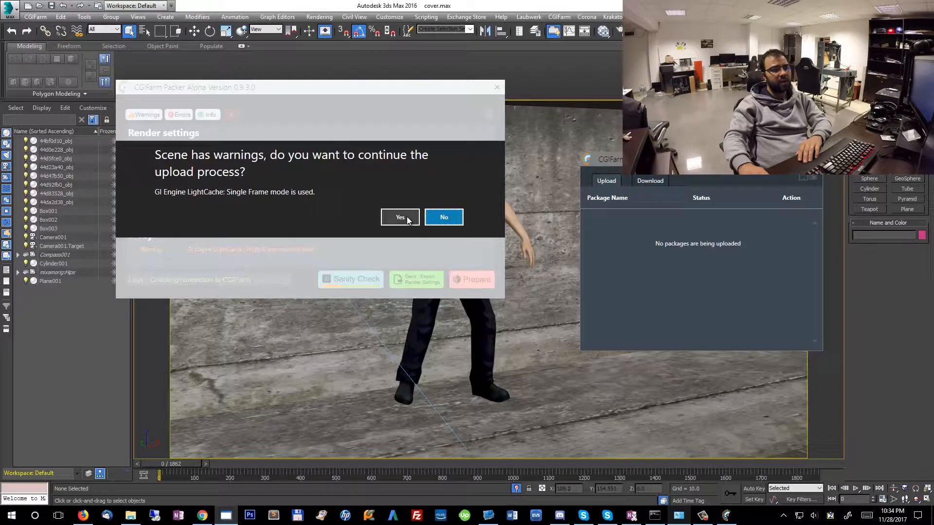
pyautogui.click(409, 217)
pyautogui.moveTo(373, 91); pyautogui.dragTo(456, 92)
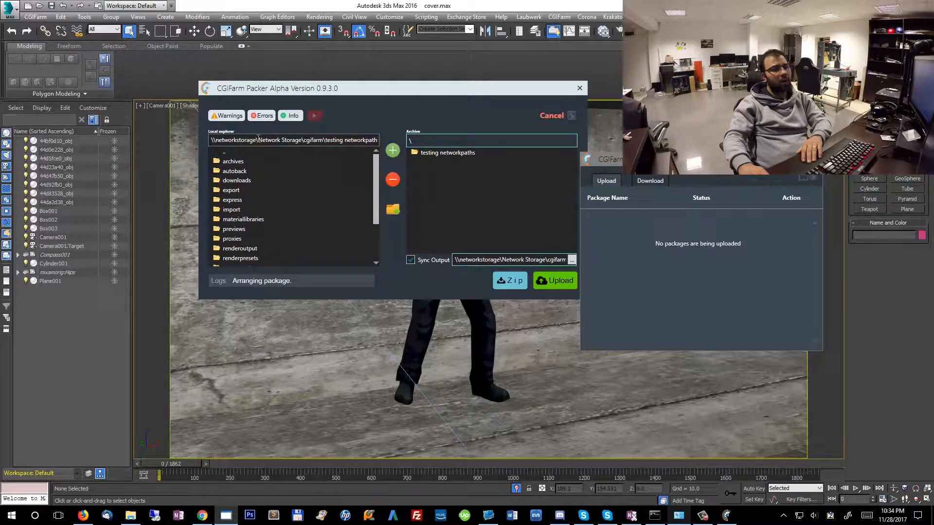
pyautogui.moveTo(236, 140); pyautogui.dragTo(323, 159)
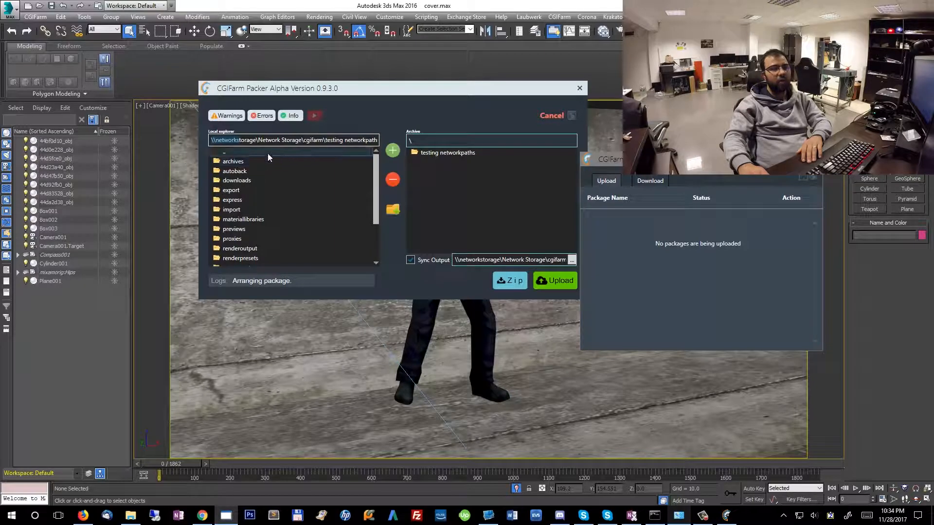
# Check the local project path and compare the archive's testing networkpaths folder with the local project's files
pyautogui.click(220, 141)
pyautogui.moveTo(236, 140); pyautogui.dragTo(475, 142)
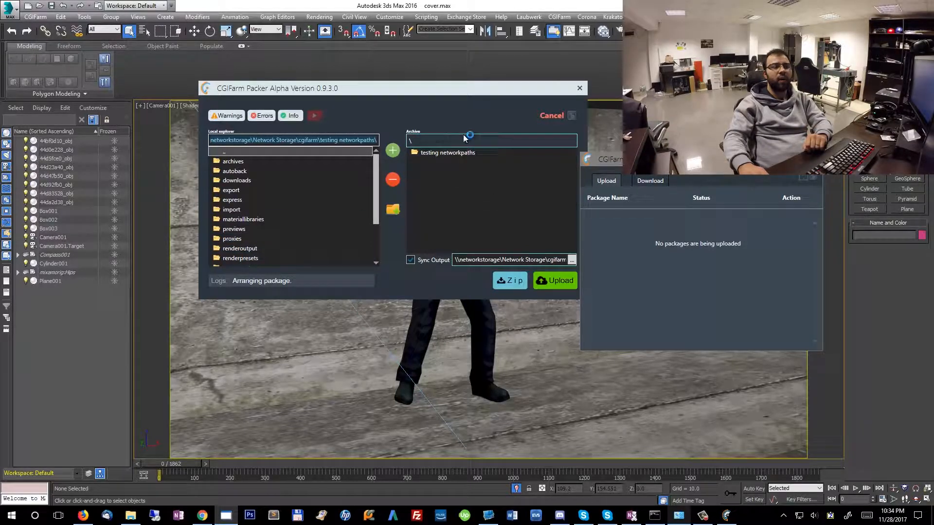
pyautogui.doubleClick(443, 152)
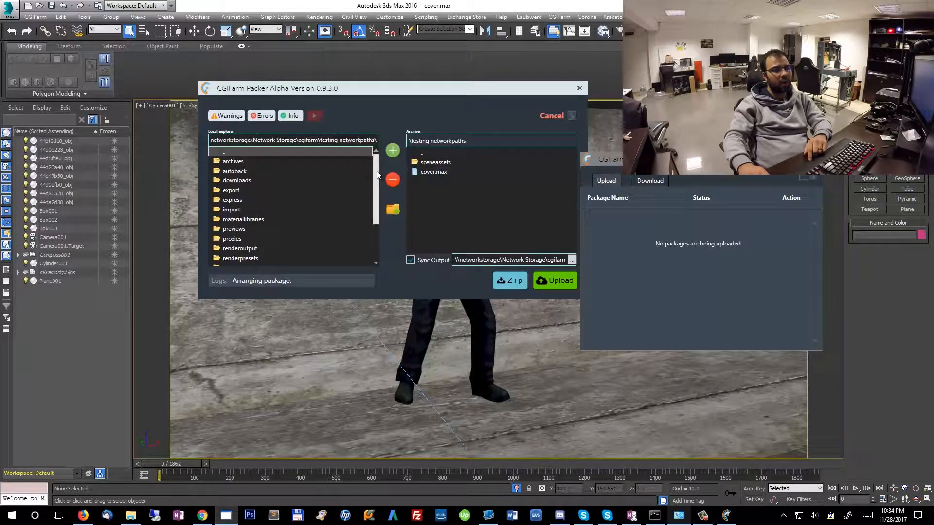
pyautogui.scroll(-3, 377, 175)
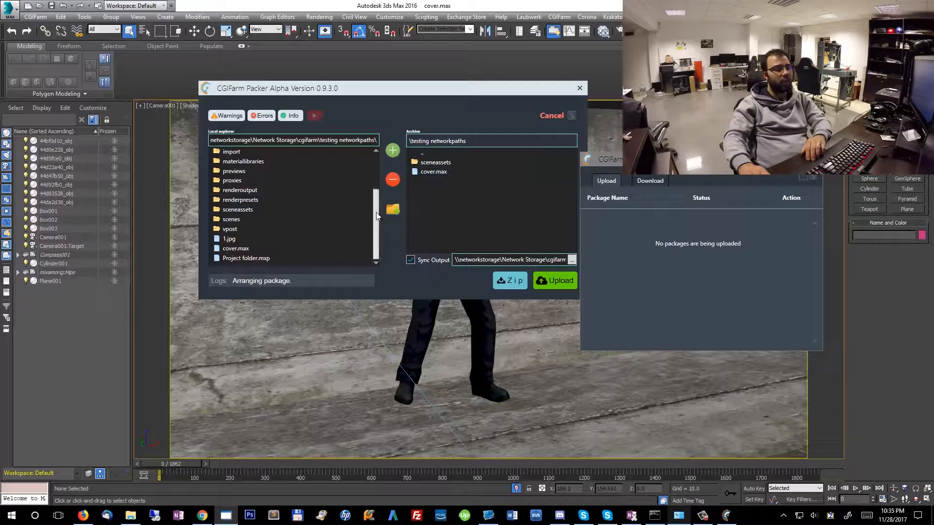
pyautogui.moveTo(375, 212); pyautogui.dragTo(387, 223)
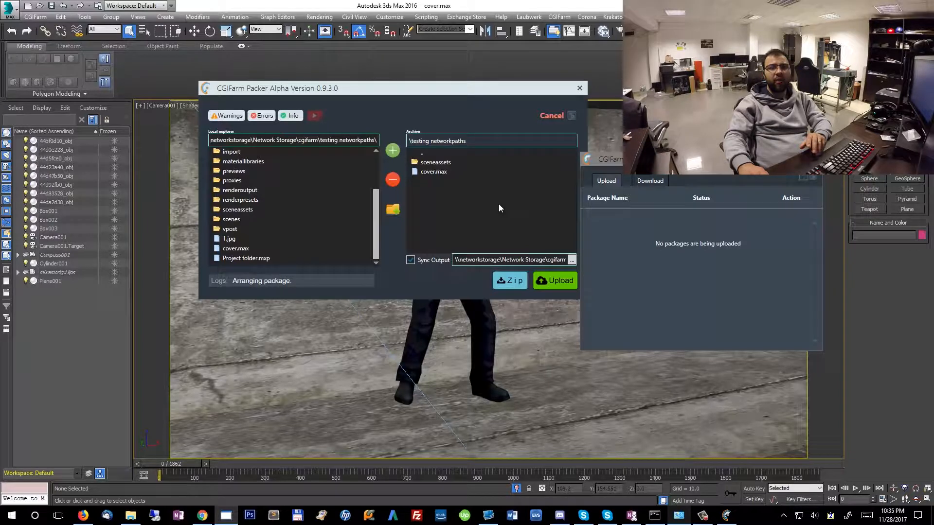
pyautogui.scroll(2, 379, 220)
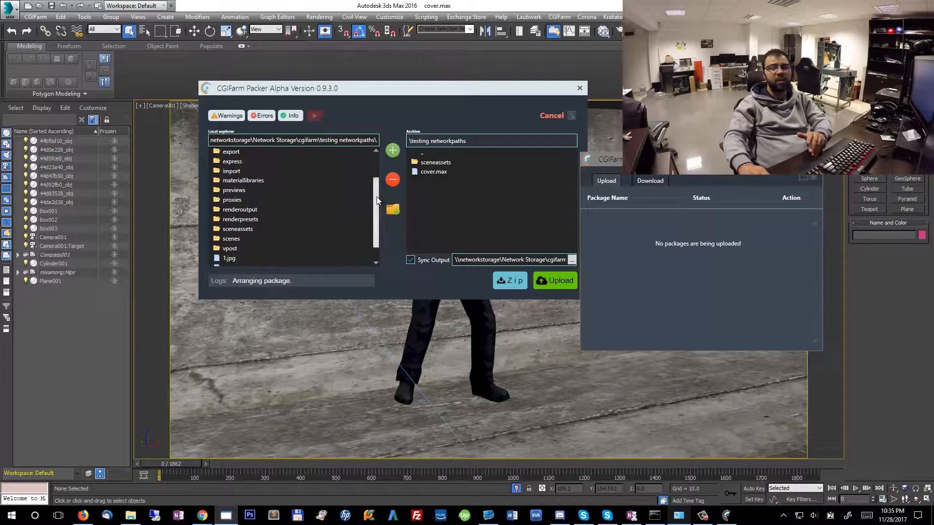
pyautogui.scroll(-2, 376, 214)
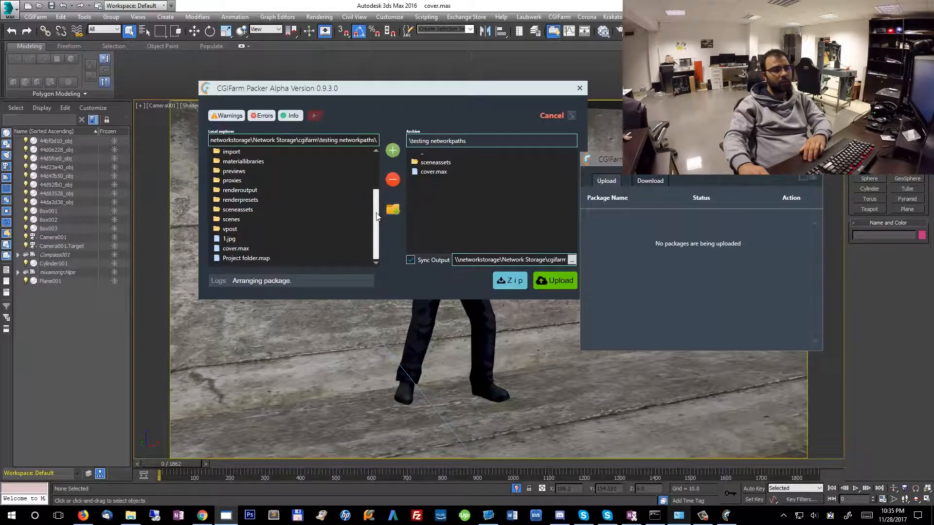
# Add jump_rolling.max and Locomotion Pack.max from the local scenes folder to the archive, trying cover.max as well
pyautogui.doubleClick(249, 218)
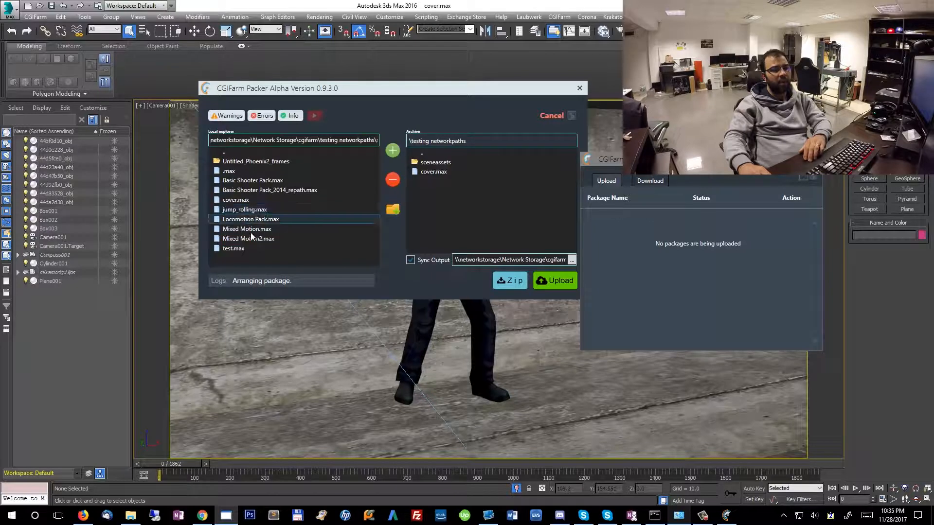
pyautogui.click(249, 209)
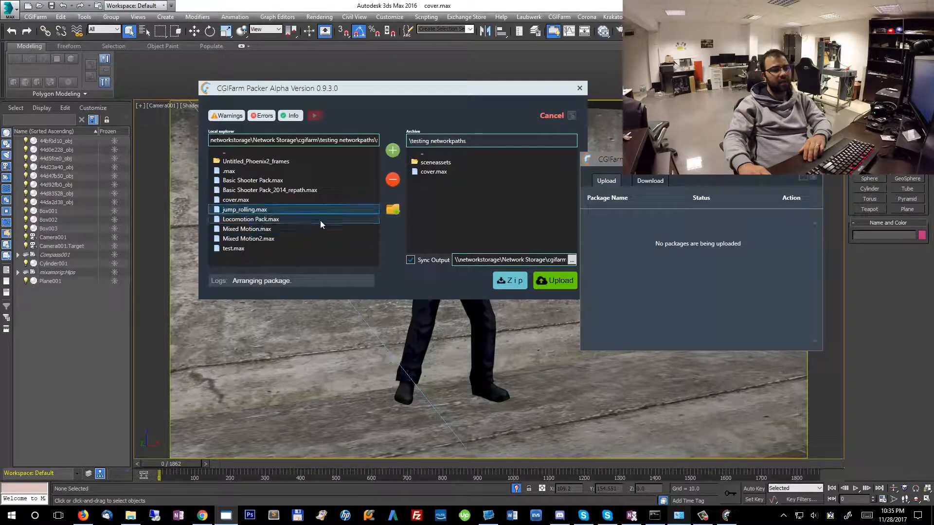
pyautogui.click(250, 200)
pyautogui.click(393, 151)
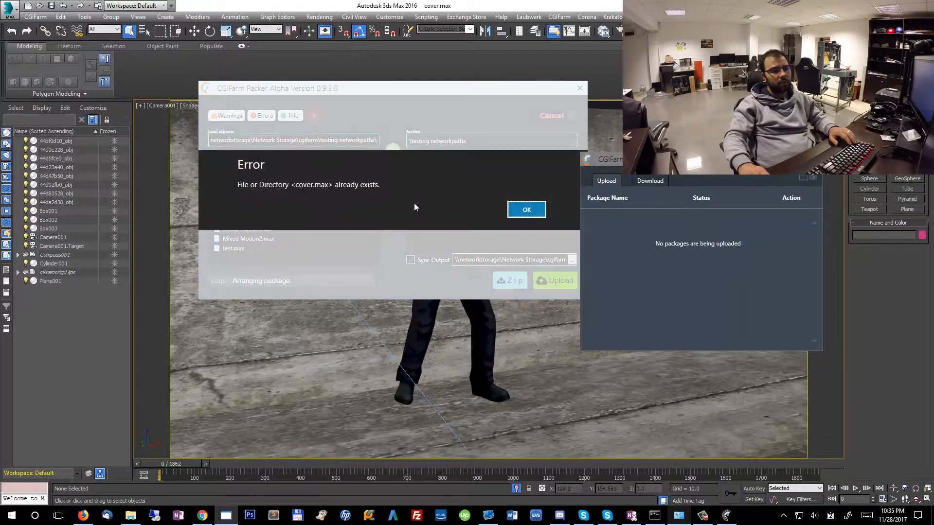
pyautogui.click(526, 209)
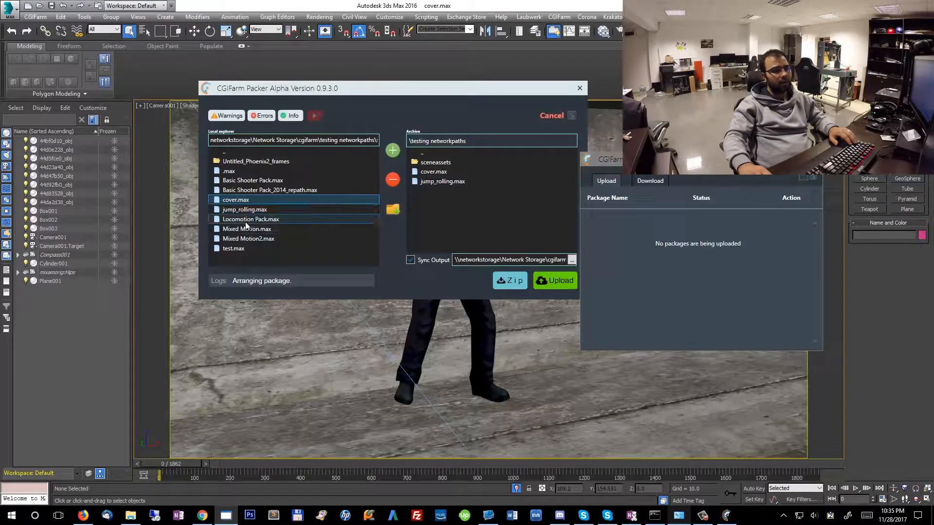
pyautogui.click(306, 218)
pyautogui.click(392, 151)
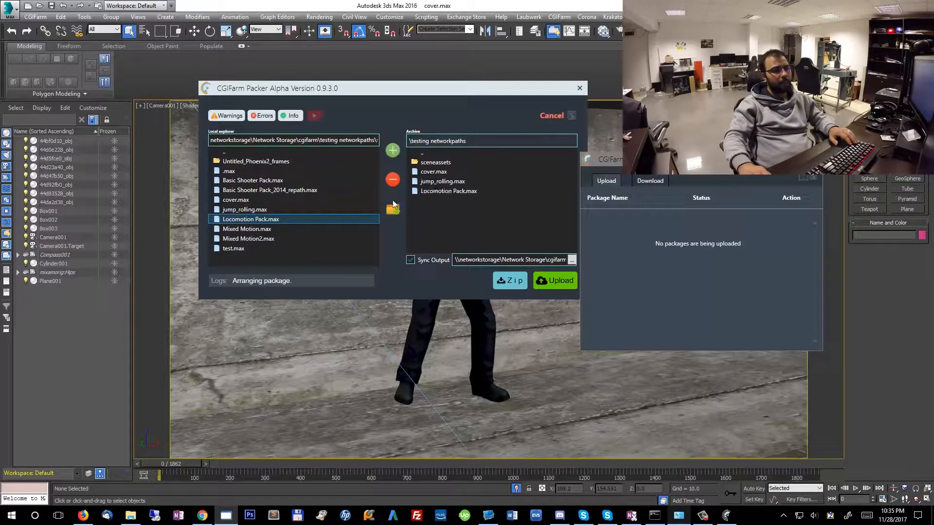
# Delete jump_rolling.max from the archive's testing networkpaths folder and confirm the deletion
pyautogui.click(446, 183)
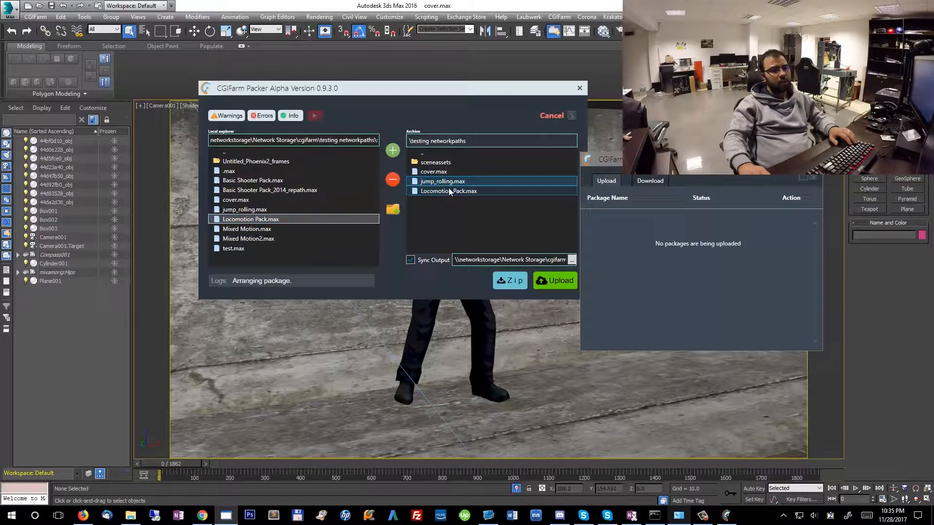
pyautogui.click(448, 190)
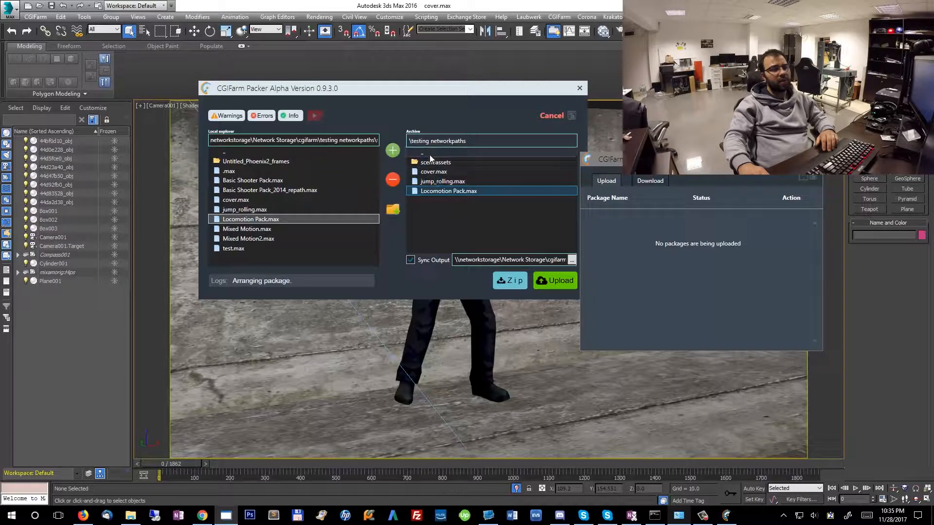
pyautogui.click(458, 182)
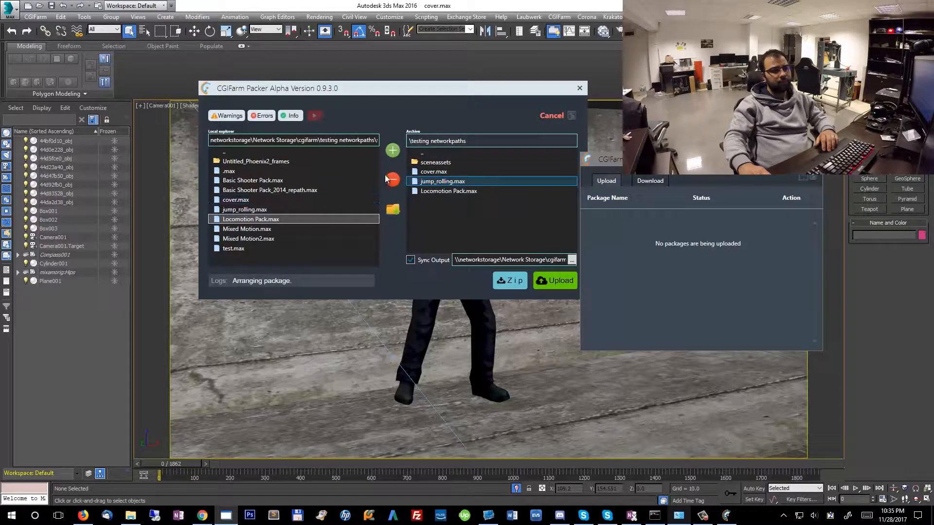
pyautogui.press('Delete')
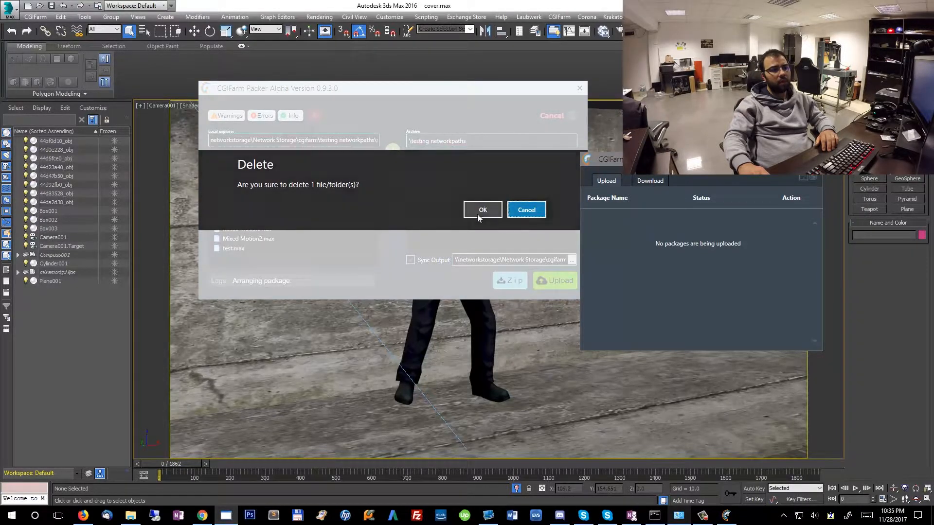
pyautogui.click(479, 210)
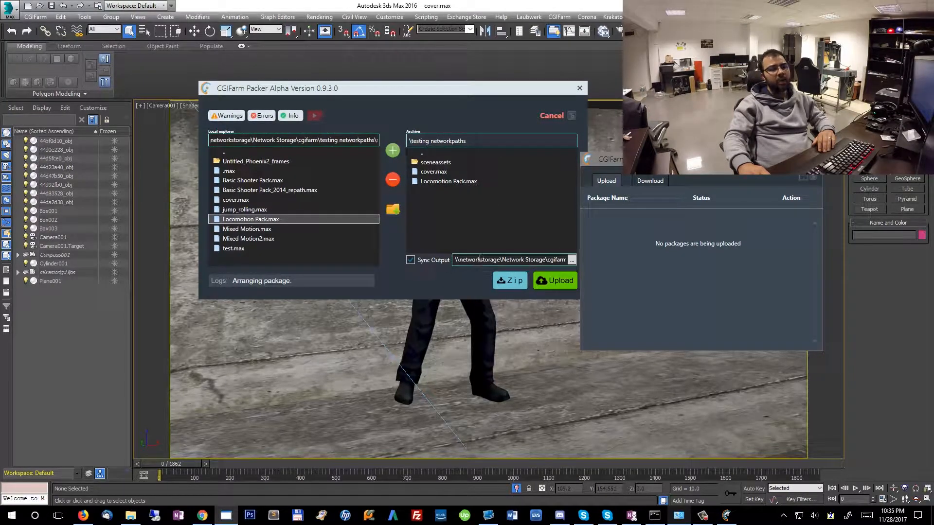
# Inspect the full Sync Output path set for the package
pyautogui.moveTo(455, 260); pyautogui.dragTo(609, 260)
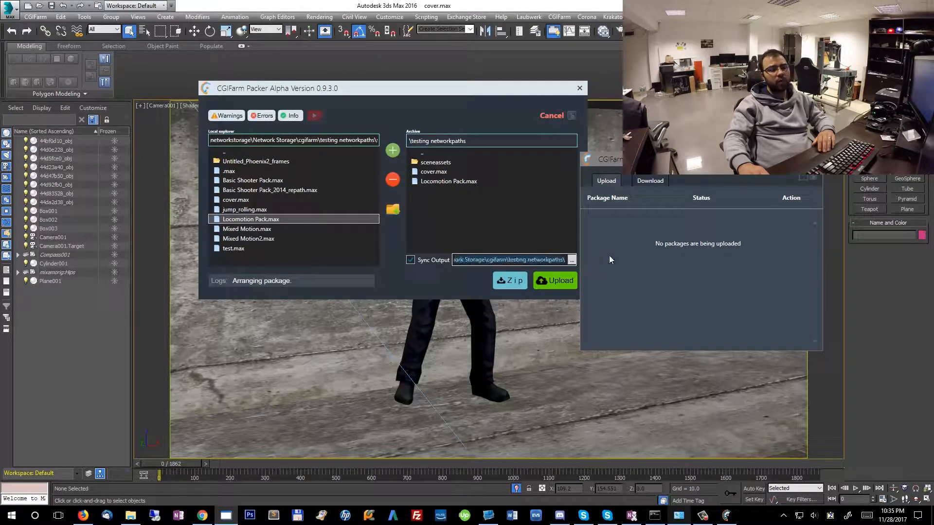
pyautogui.click(489, 260)
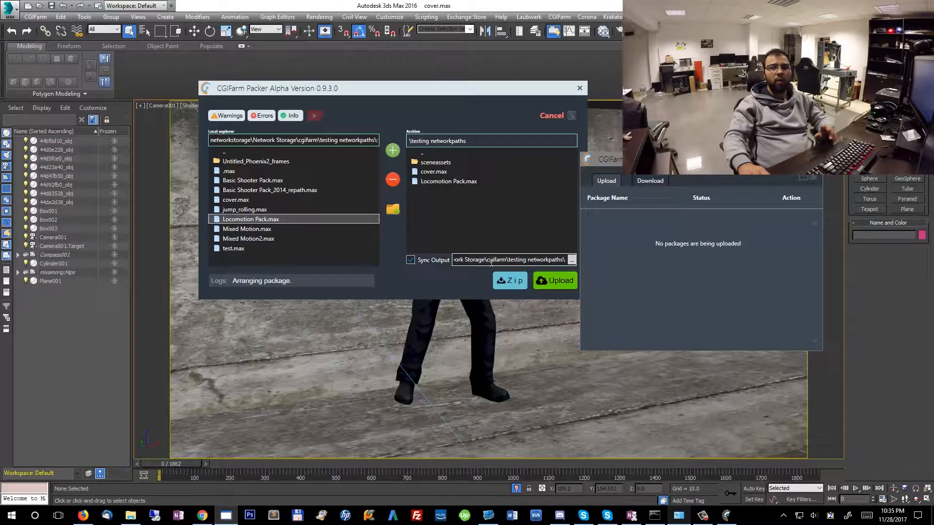
pyautogui.doubleClick(493, 260)
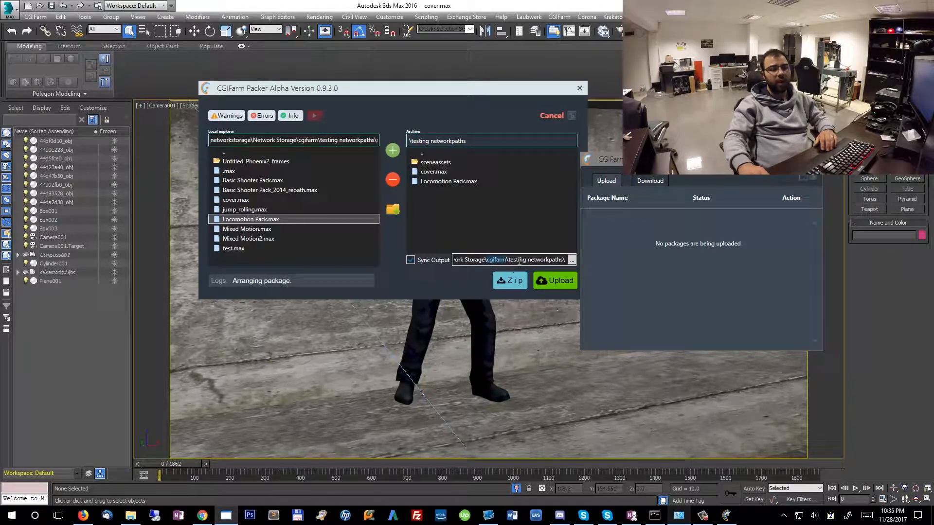
pyautogui.click(549, 260)
pyautogui.click(485, 260)
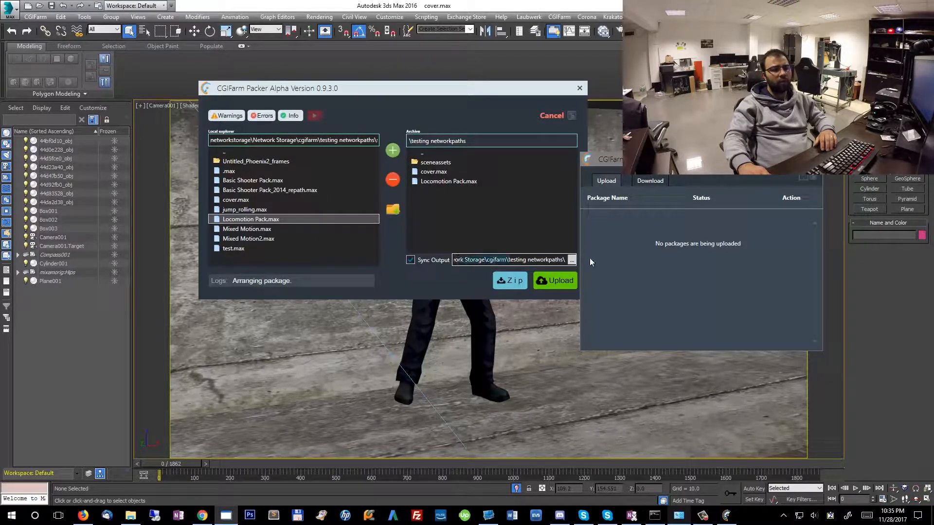
pyautogui.click(528, 259)
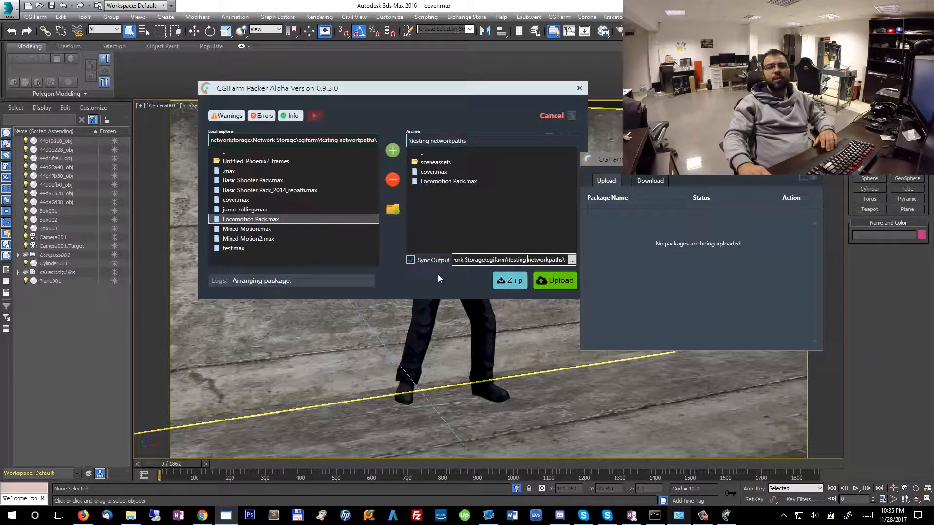
# Upload the package to the Base Location, arrange the windows to follow its progress, and dismiss the submission notice
pyautogui.moveTo(482, 97); pyautogui.dragTo(412, 107)
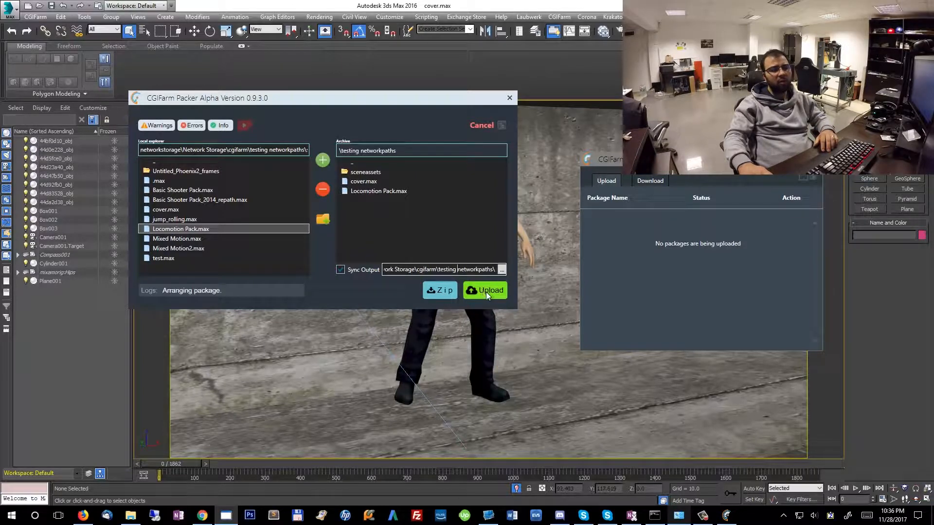
pyautogui.moveTo(443, 98); pyautogui.dragTo(421, 78)
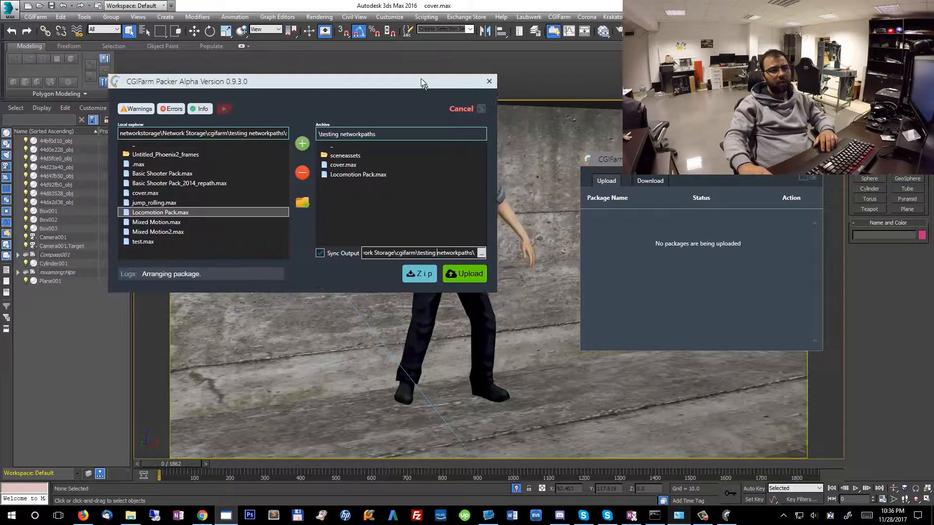
pyautogui.click(465, 268)
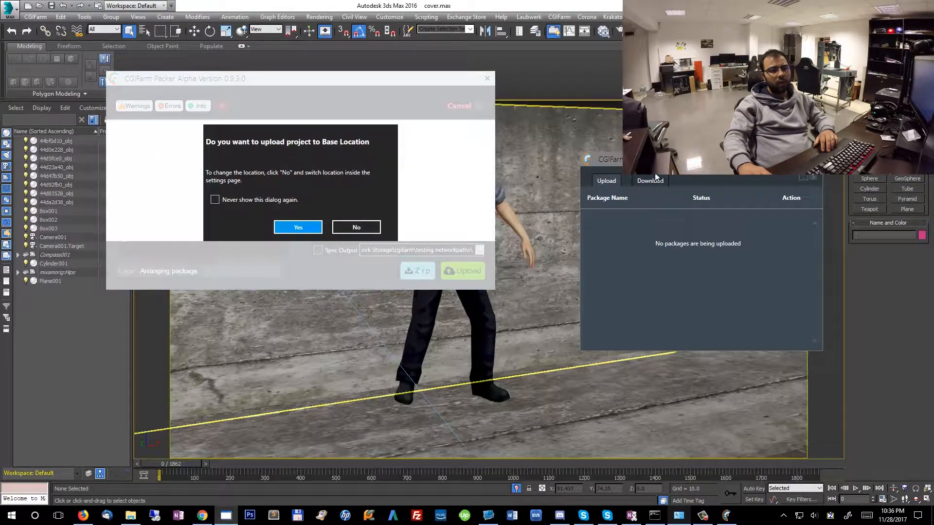
pyautogui.click(298, 228)
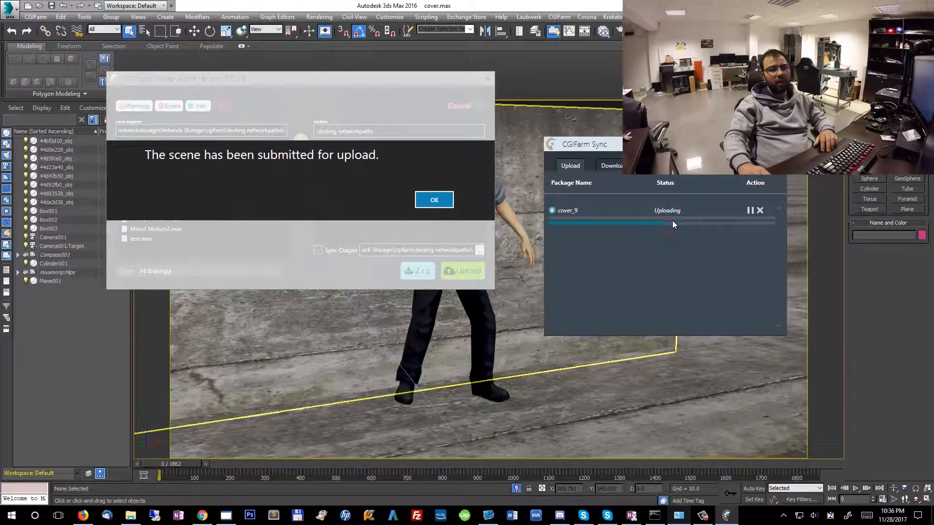
pyautogui.moveTo(673, 144); pyautogui.dragTo(660, 164)
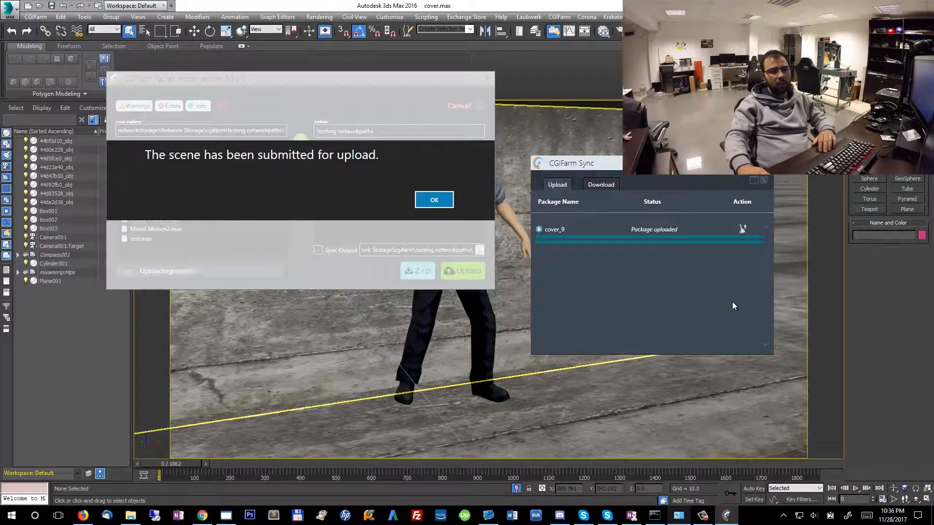
pyautogui.moveTo(677, 173); pyautogui.dragTo(661, 182)
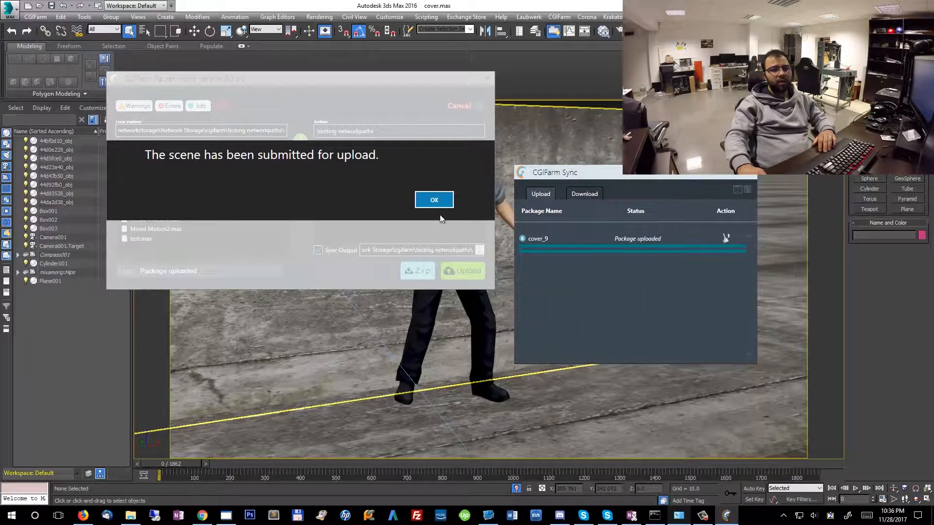
pyautogui.click(434, 200)
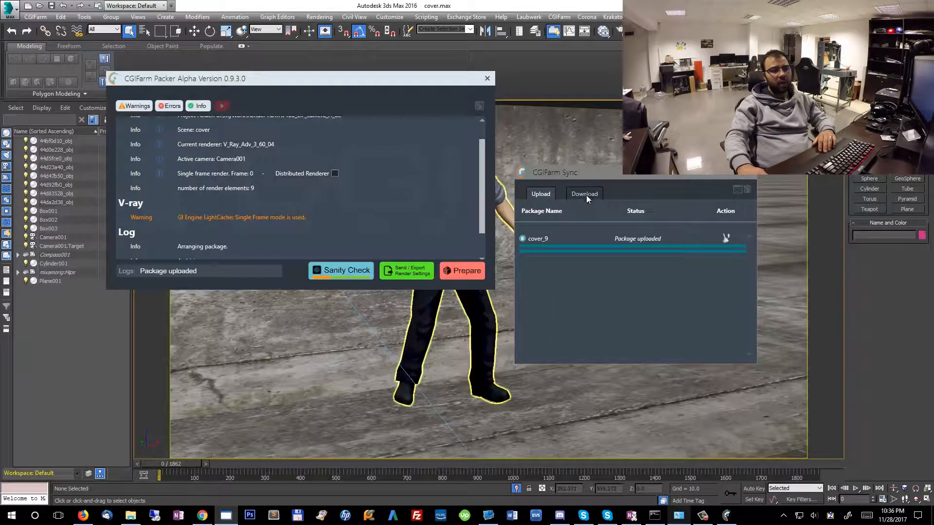
# Review the cover_9 package in CGIFarm Sync's download list and return to the upload list
pyautogui.click(585, 195)
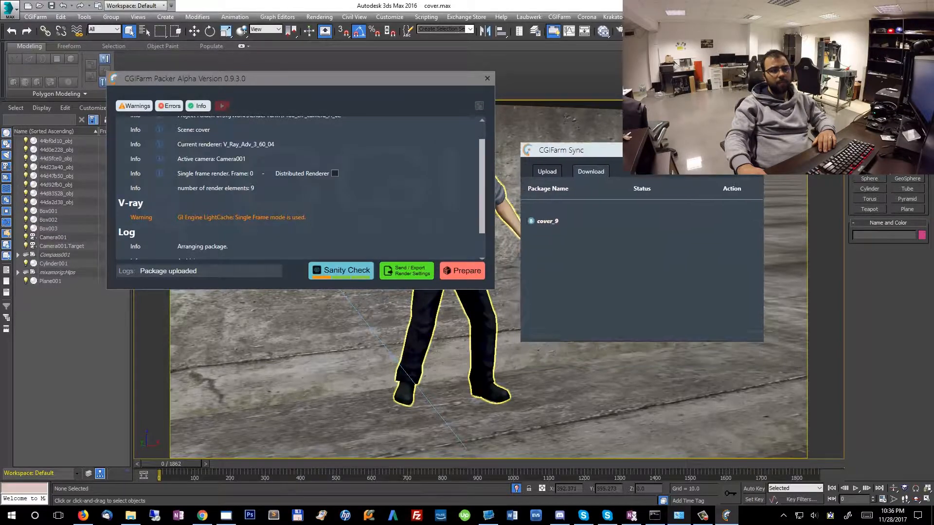
pyautogui.moveTo(580, 174); pyautogui.dragTo(588, 147)
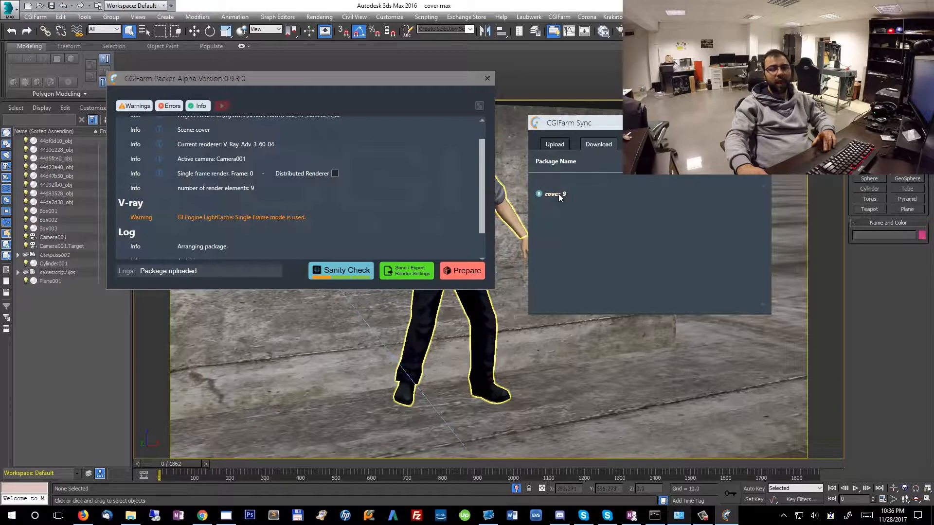
pyautogui.moveTo(626, 126); pyautogui.dragTo(611, 128)
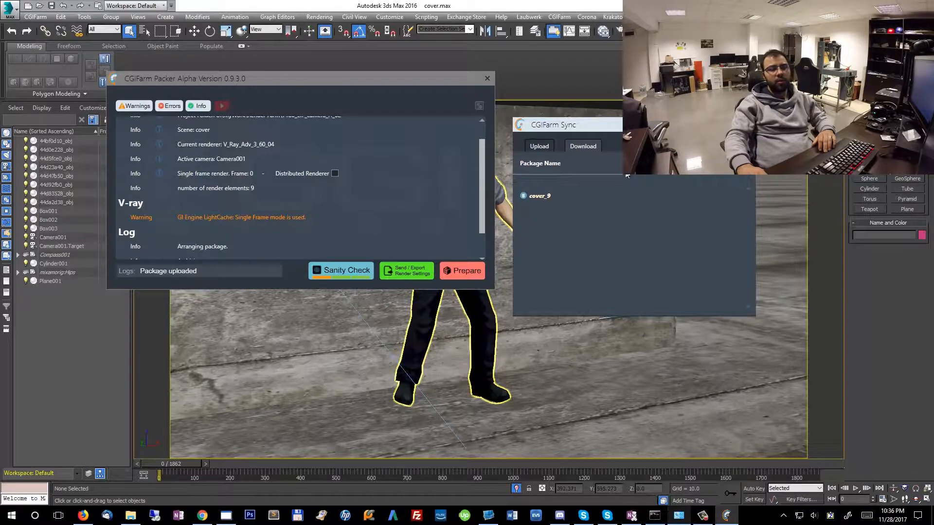
pyautogui.click(542, 146)
pyautogui.moveTo(647, 125); pyautogui.dragTo(621, 155)
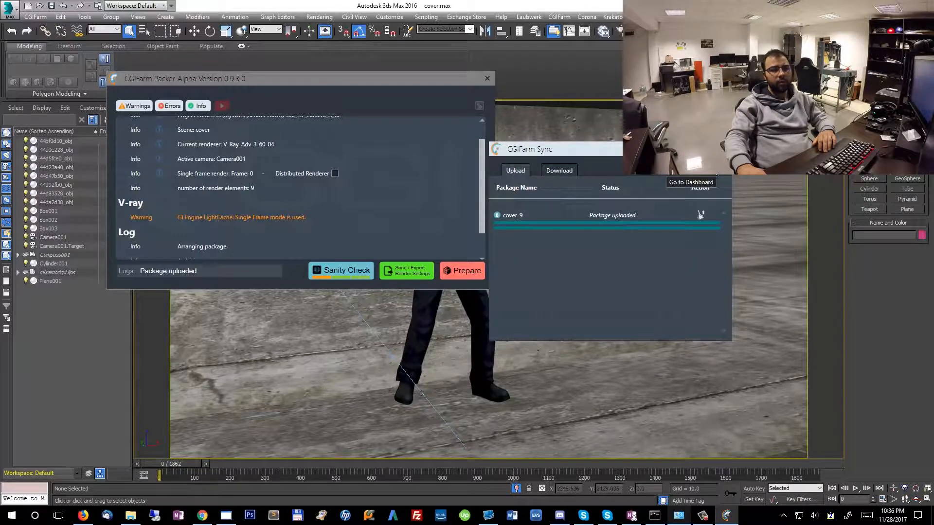
# Open the web dashboard for the uploaded cover_9 package and sign in with the account e-mail and password
pyautogui.click(701, 214)
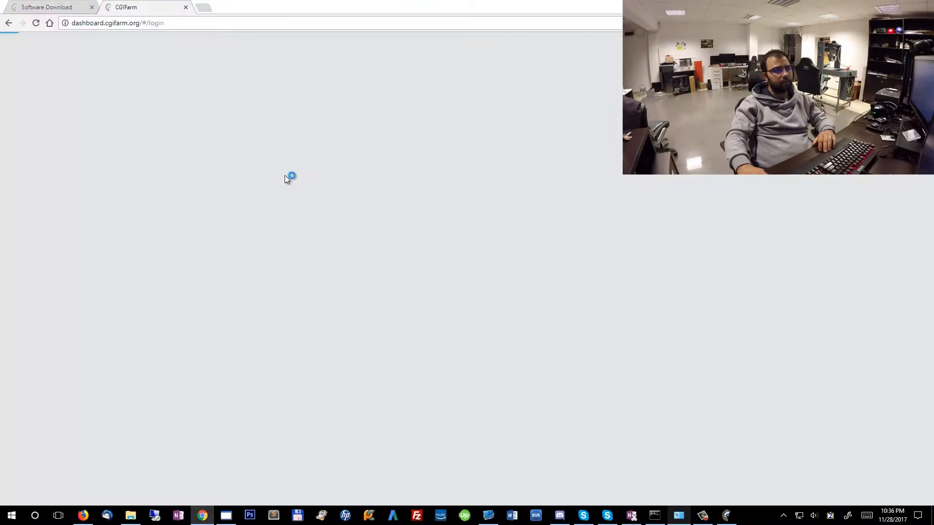
pyautogui.click(442, 256)
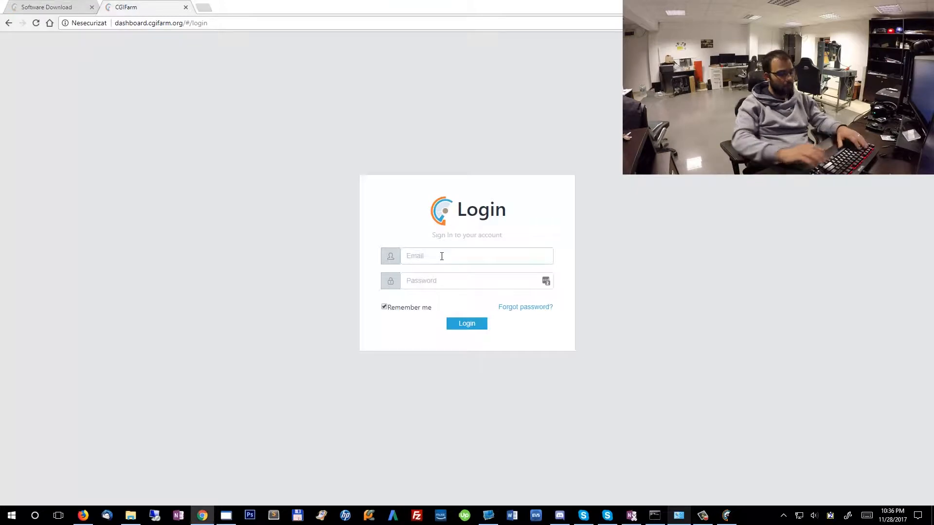
pyautogui.write('de')
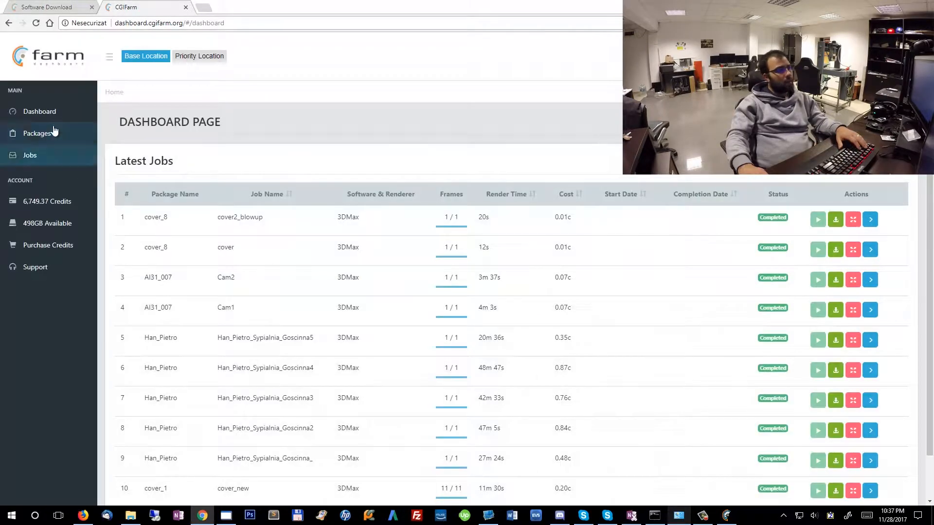
# Open the packages list and check the name and status of the cover_9 package
pyautogui.click(55, 133)
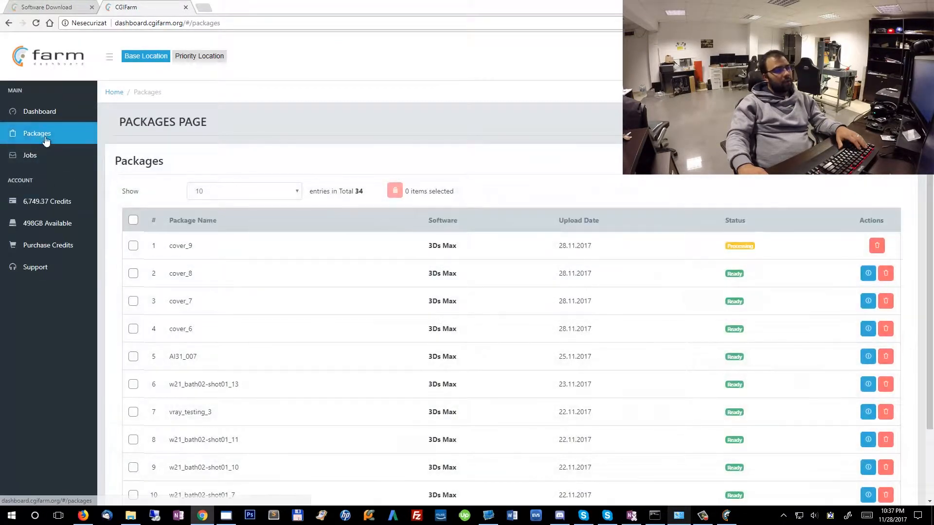
pyautogui.doubleClick(733, 246)
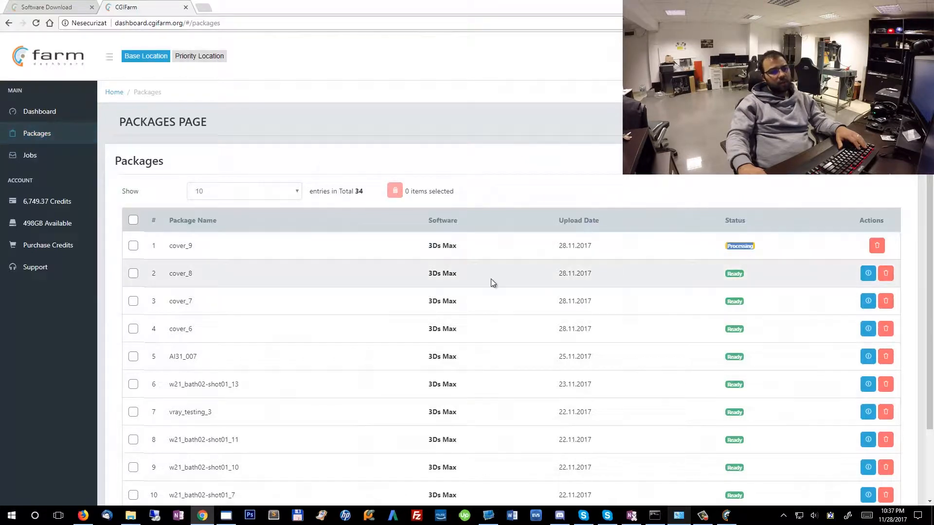
pyautogui.doubleClick(180, 246)
pyautogui.click(180, 247)
pyautogui.doubleClick(190, 245)
pyautogui.click(285, 244)
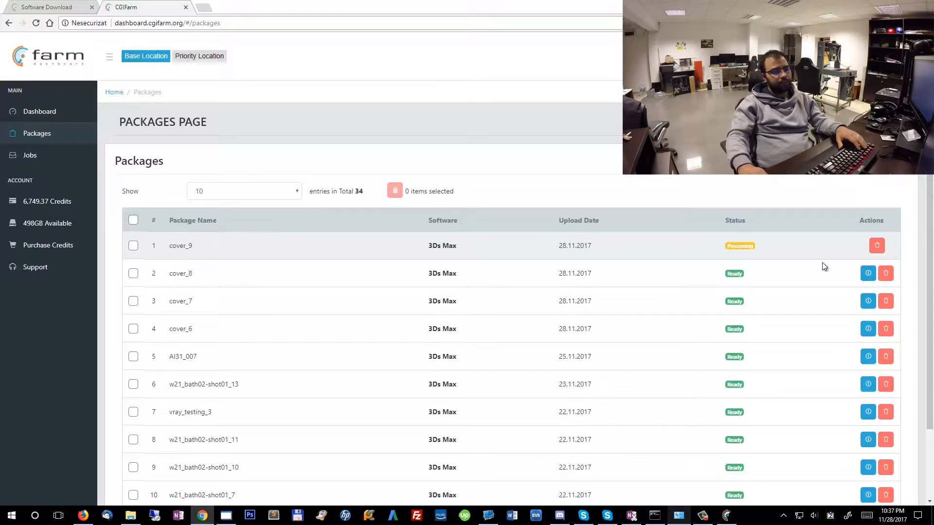
pyautogui.doubleClick(736, 246)
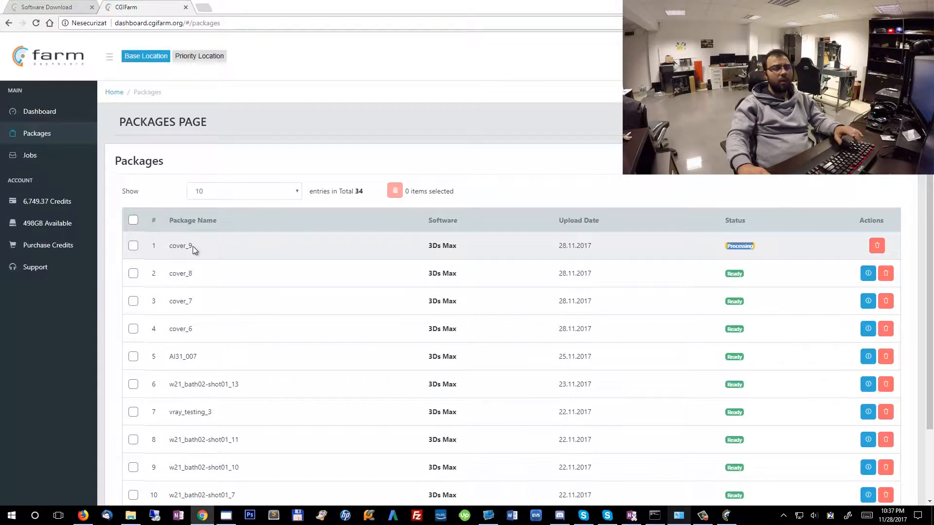
pyautogui.moveTo(193, 246); pyautogui.dragTo(169, 246)
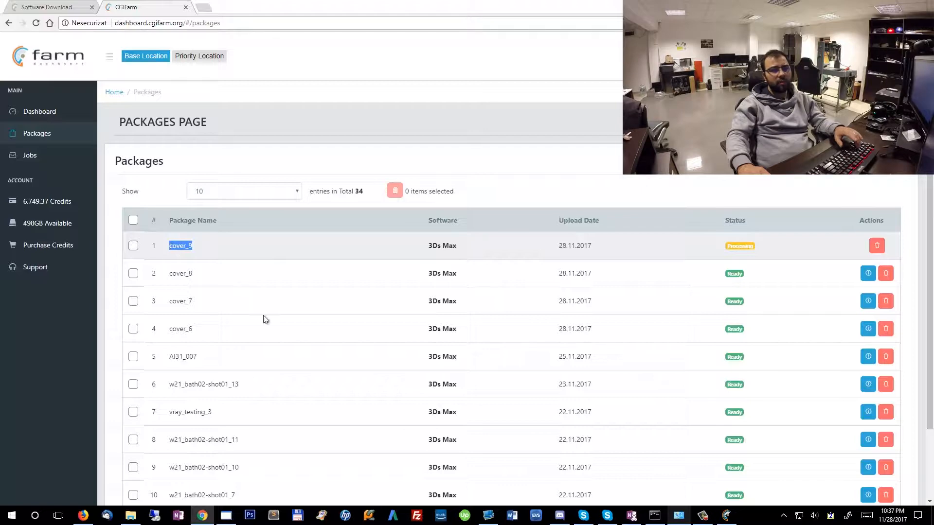
# Check the source scene in 3ds Max, return to the dashboard, and compare the cover_9, cover_8 and cover_7 package entries
pyautogui.click(227, 520)
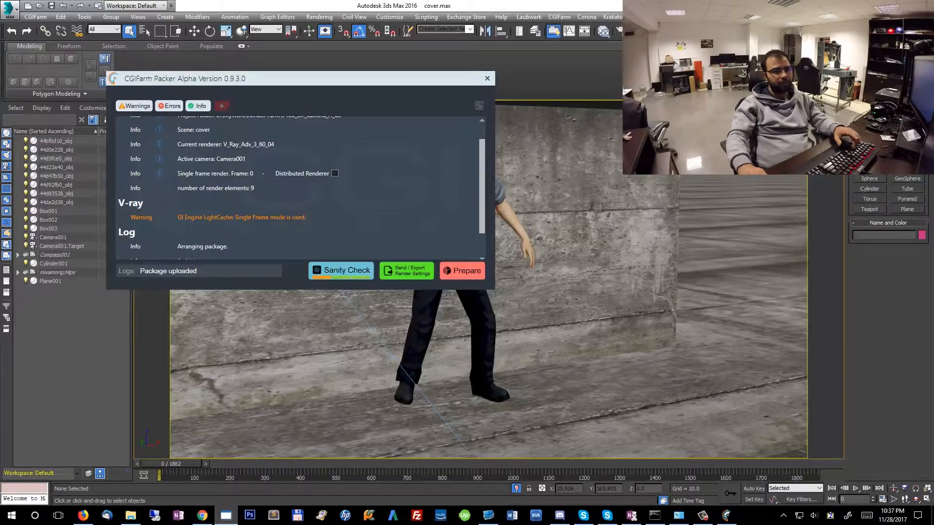
pyautogui.hotkey('alt', 'Tab')
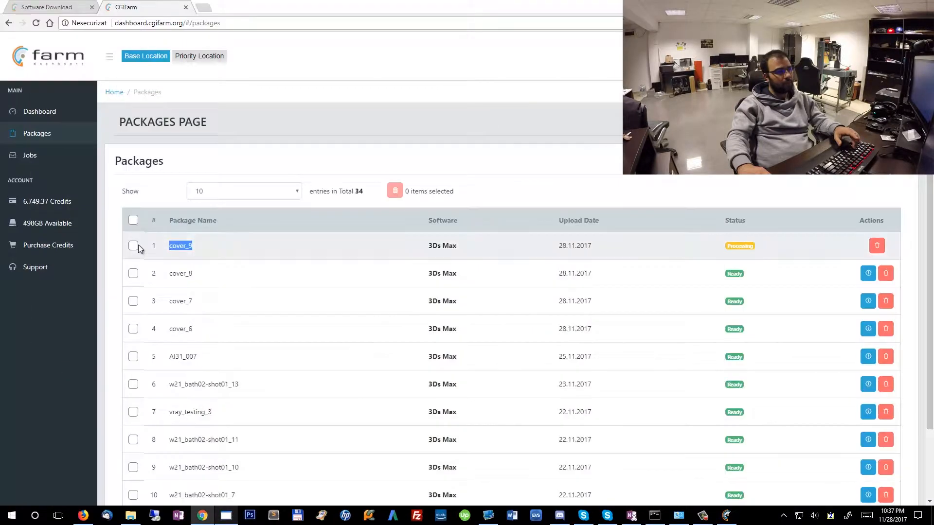
pyautogui.click(171, 246)
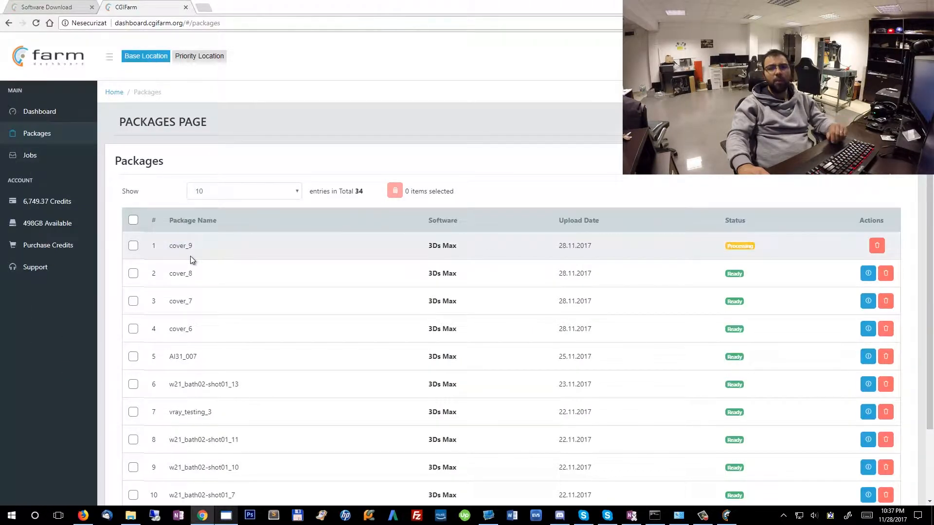
pyautogui.moveTo(197, 276); pyautogui.dragTo(166, 275)
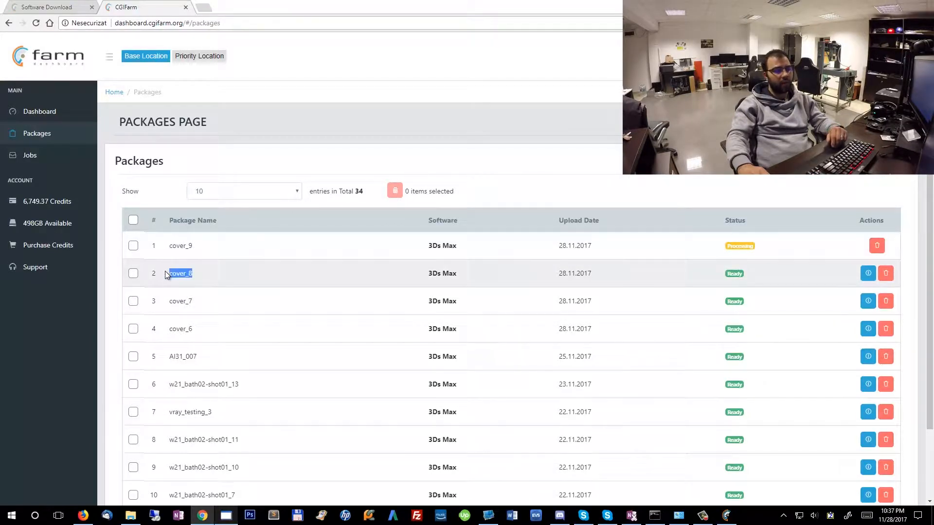
pyautogui.click(225, 285)
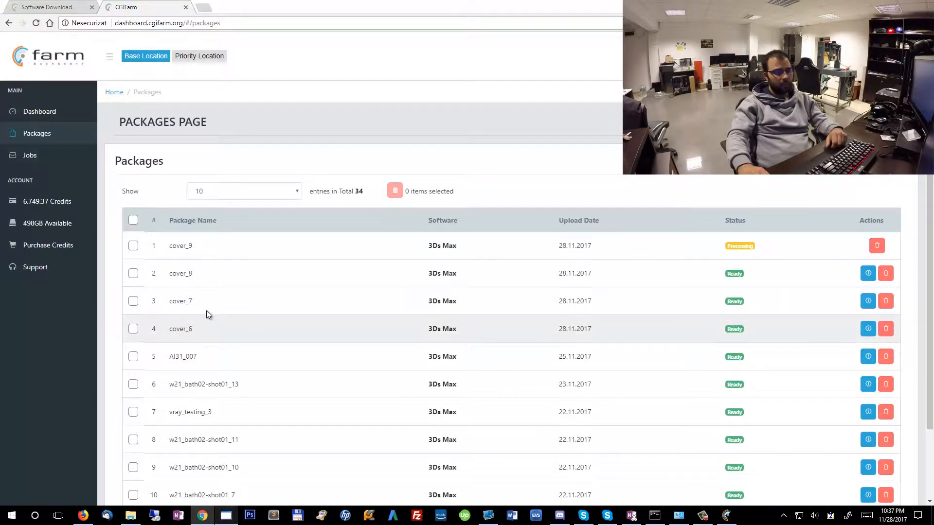
pyautogui.click(171, 304)
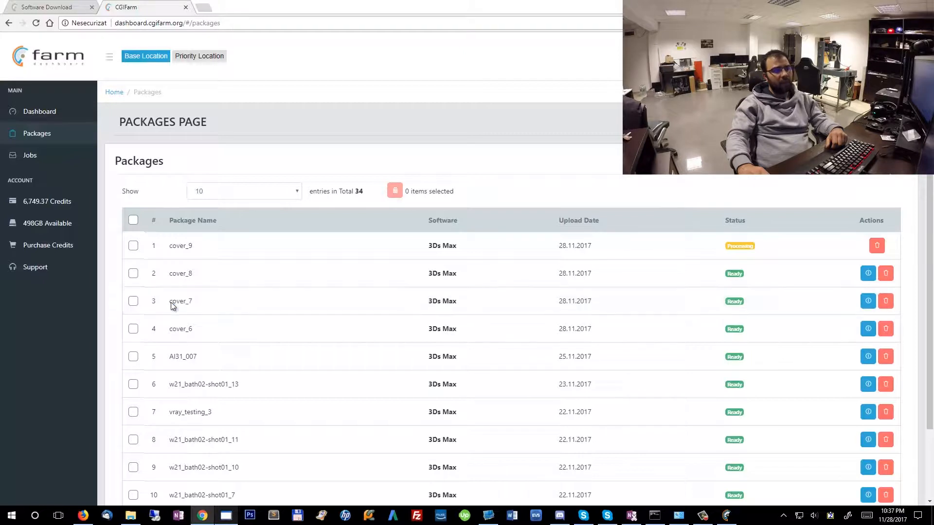
pyautogui.moveTo(170, 303); pyautogui.dragTo(195, 301)
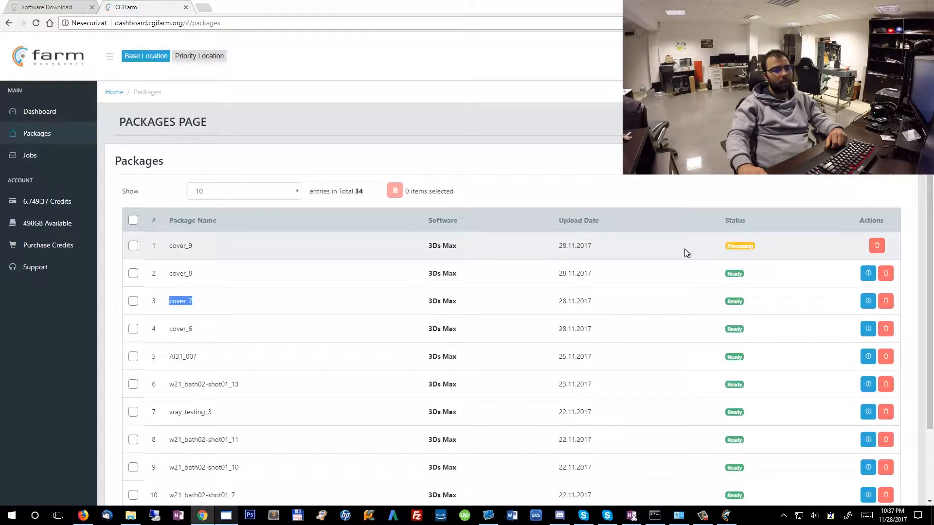
pyautogui.moveTo(684, 249); pyautogui.dragTo(307, 238)
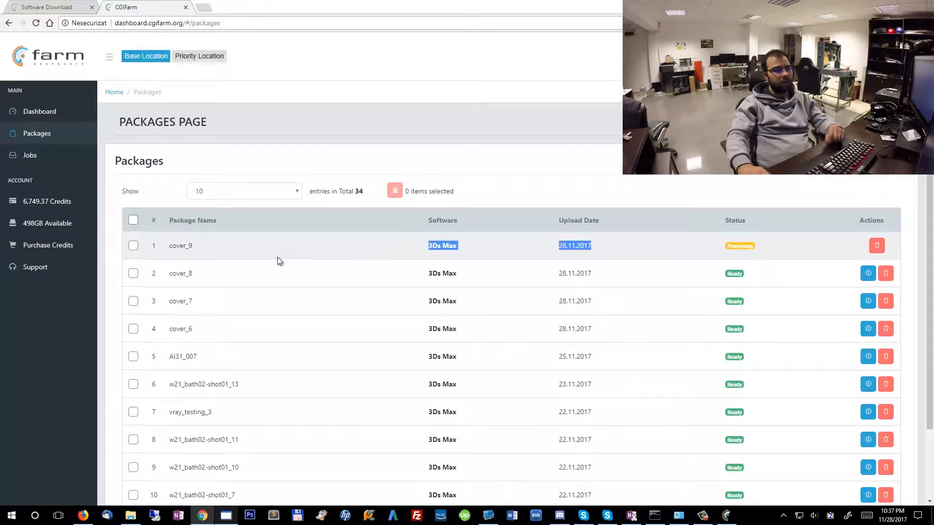
pyautogui.click(488, 256)
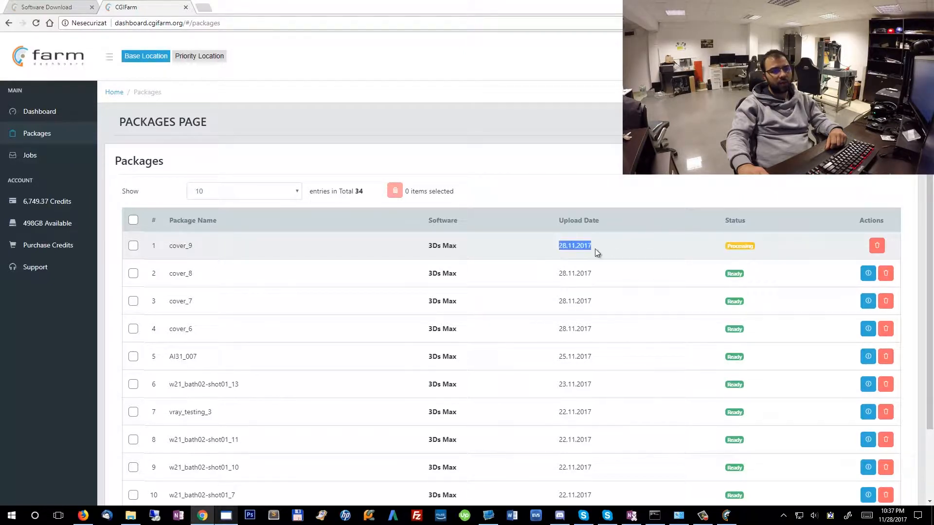
pyautogui.click(223, 265)
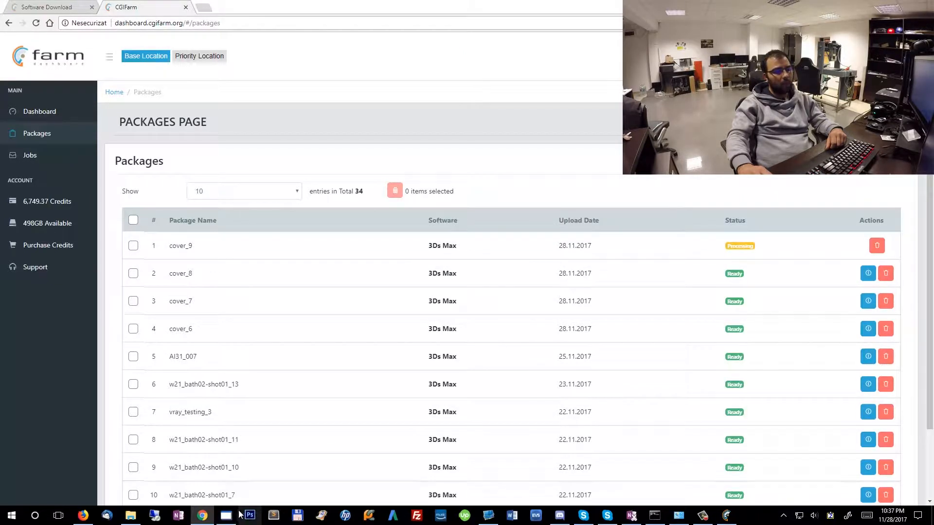
# Compare cover_9's upload and download entries in CGIFarm Sync with its dashboard status, and minimize the Sync window
pyautogui.click(728, 516)
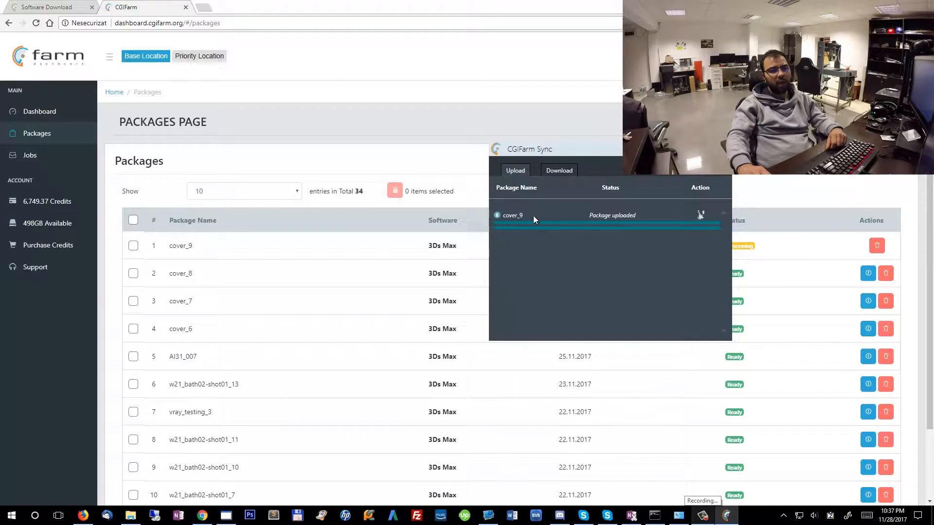
pyautogui.click(557, 171)
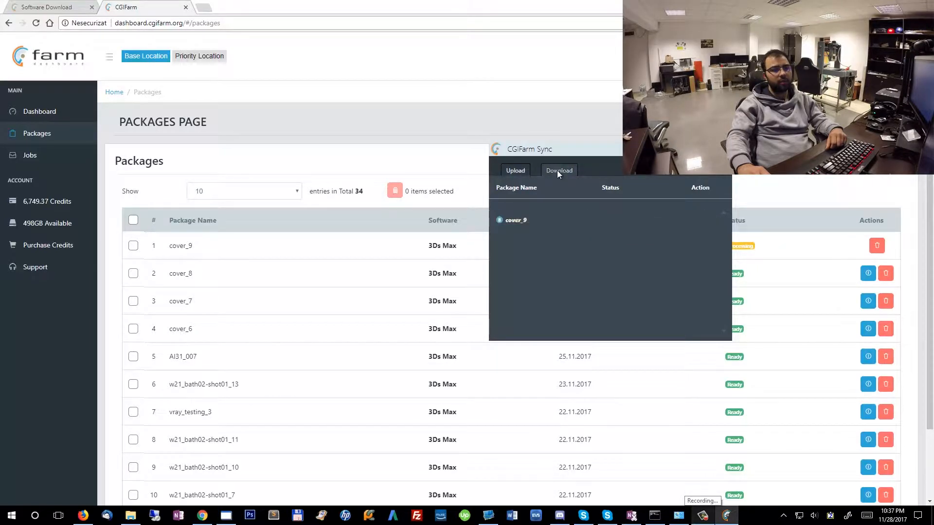
pyautogui.click(516, 172)
pyautogui.moveTo(627, 152); pyautogui.dragTo(455, 182)
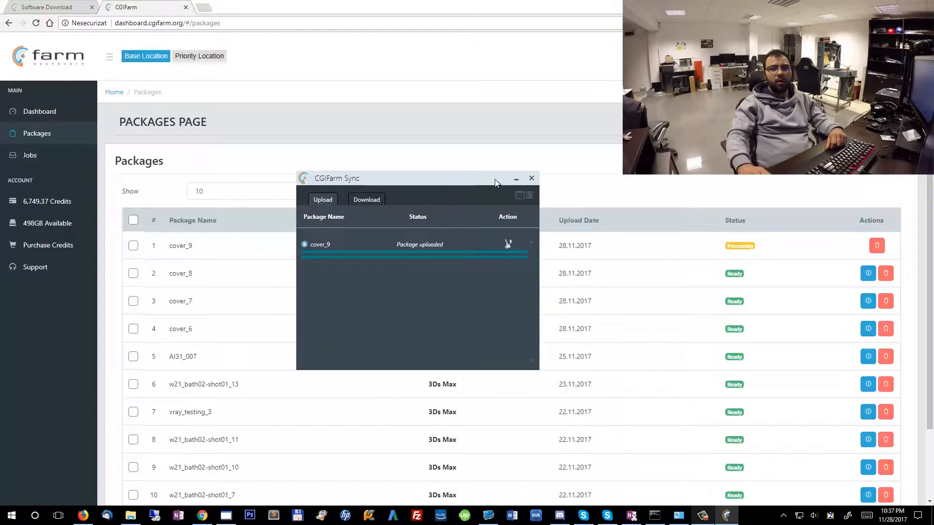
pyautogui.click(743, 248)
pyautogui.doubleClick(743, 248)
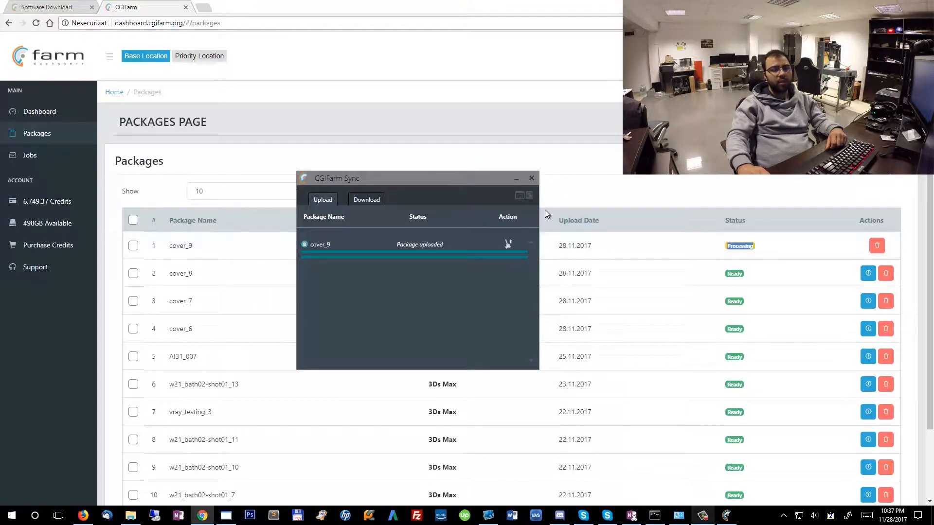
pyautogui.click(514, 180)
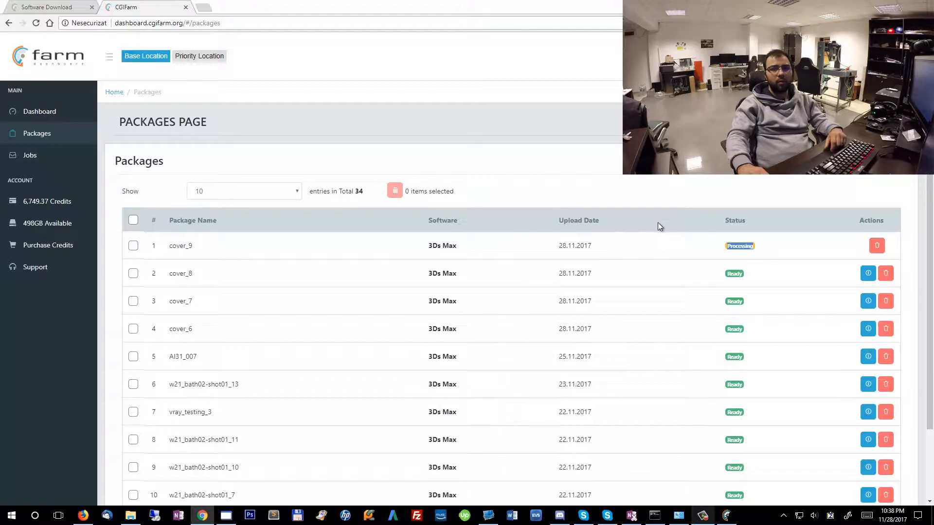
# Find the cover_8 package in the packages list and open its package info
pyautogui.click(738, 249)
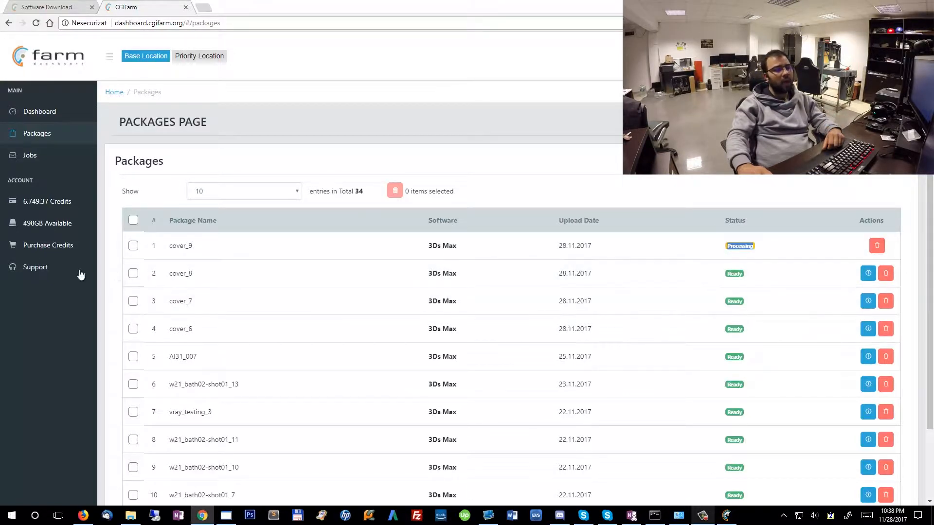
pyautogui.moveTo(167, 278); pyautogui.dragTo(721, 266)
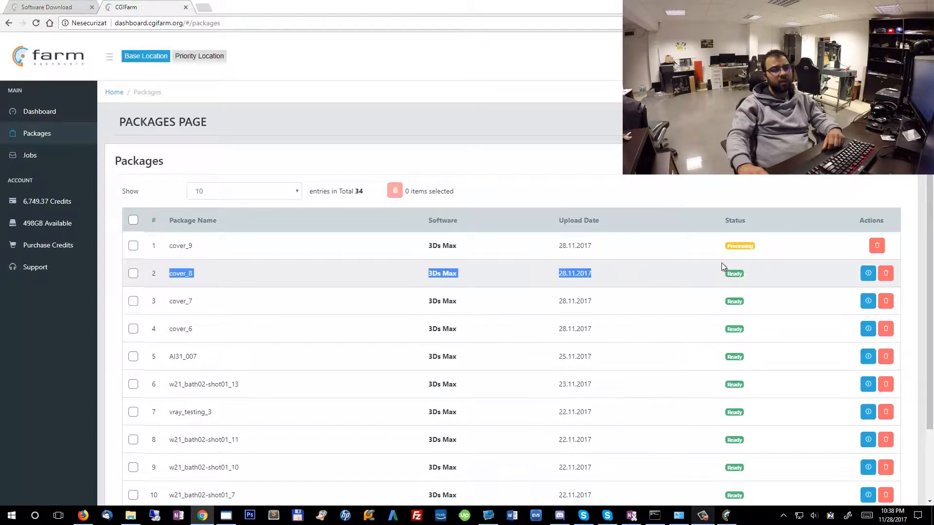
pyautogui.click(788, 277)
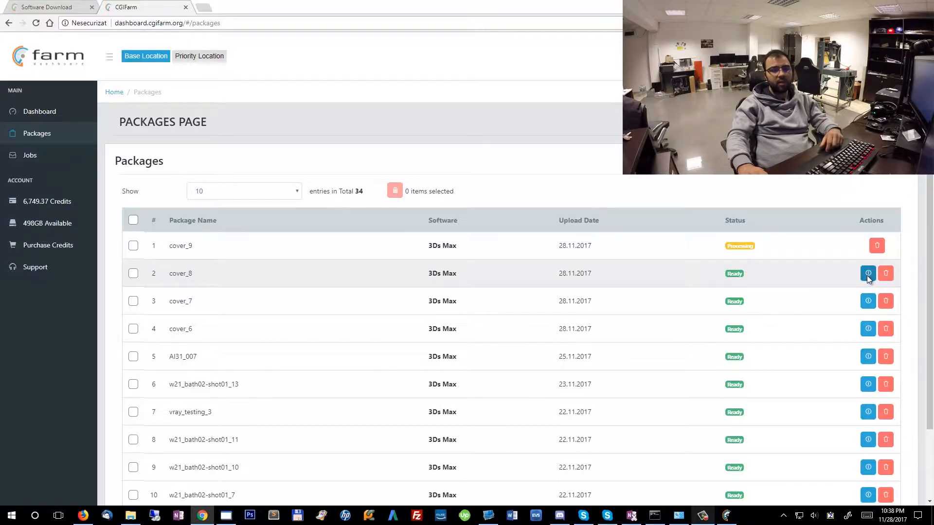
pyautogui.click(867, 274)
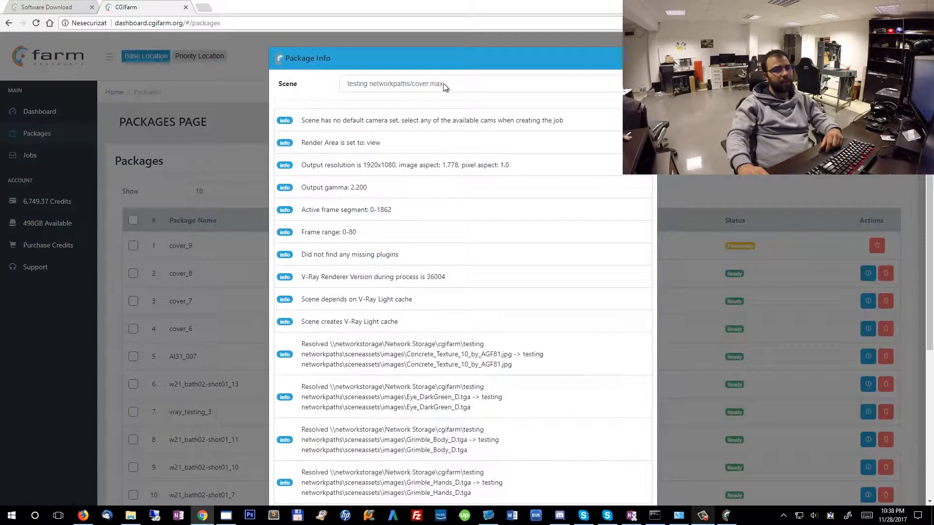
pyautogui.click(846, 278)
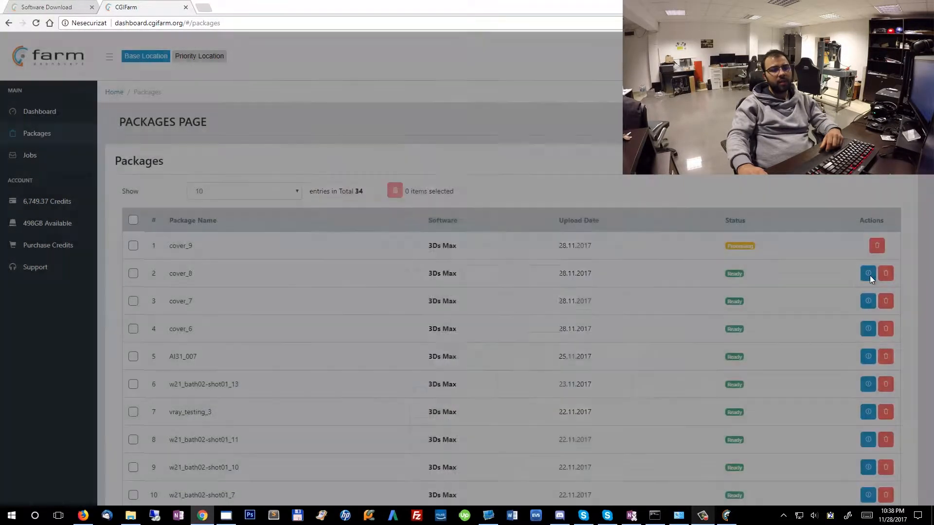
pyautogui.click(867, 274)
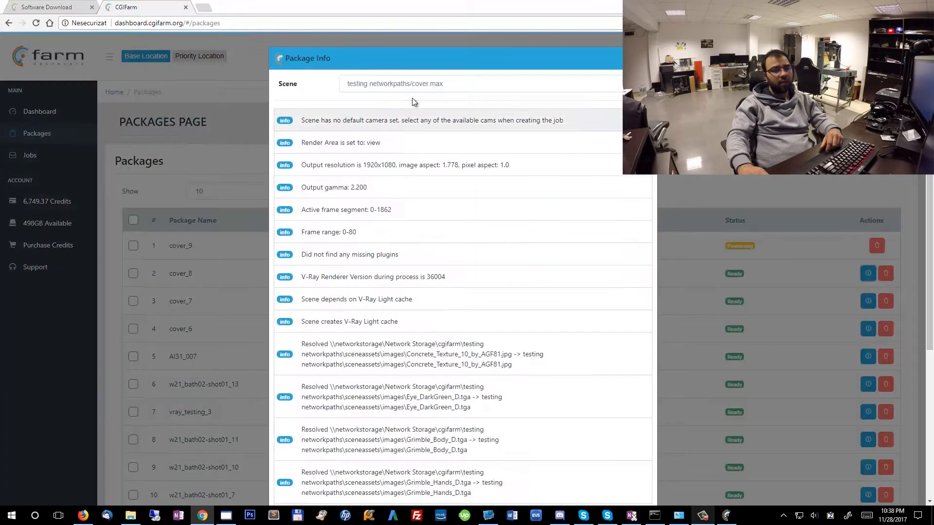
# Show the package info for the scene testing networkpaths/jump_rolling.max and switch back to testing networkpaths/cover.max
pyautogui.click(442, 84)
pyautogui.click(441, 116)
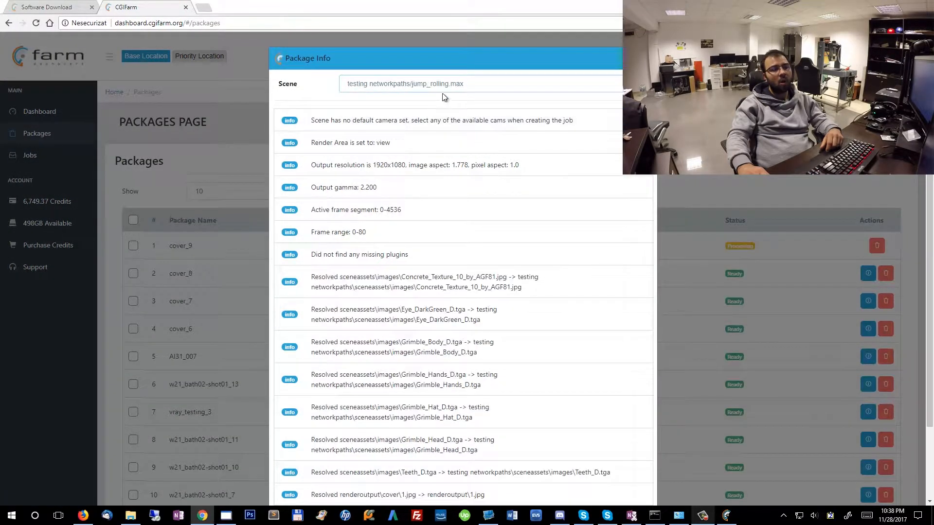
pyautogui.click(452, 85)
# Read through the full package info for cover.max, from the scene settings to the resolved asset paths and render outputs
pyautogui.scroll(-3, 452, 194)
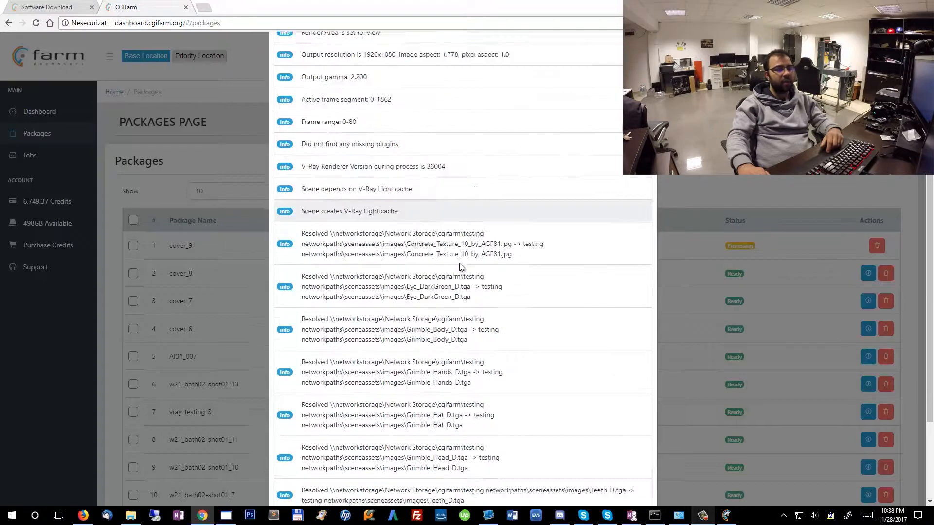
pyautogui.scroll(-4, 457, 280)
pyautogui.scroll(8, 457, 280)
pyautogui.scroll(-4, 455, 292)
pyautogui.scroll(4, 452, 299)
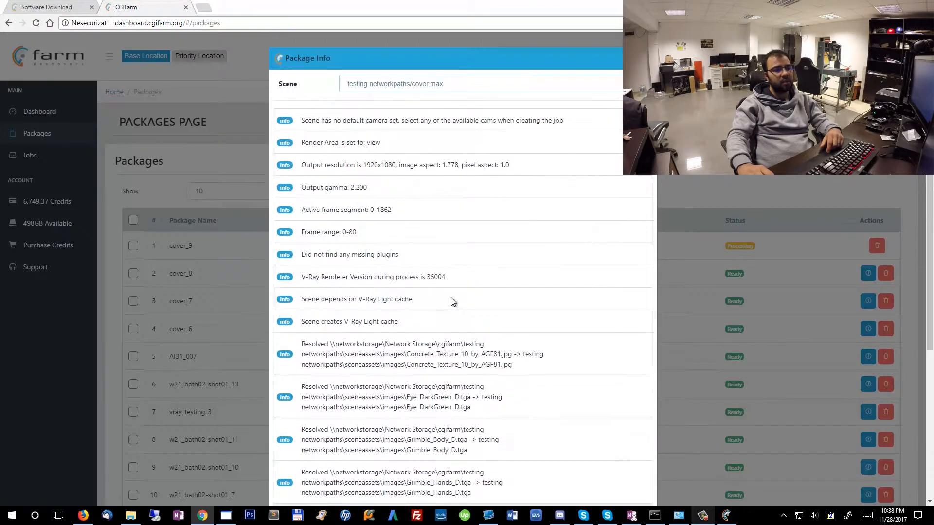
pyautogui.scroll(-1, 451, 299)
pyautogui.scroll(1, 451, 299)
pyautogui.scroll(-4, 452, 298)
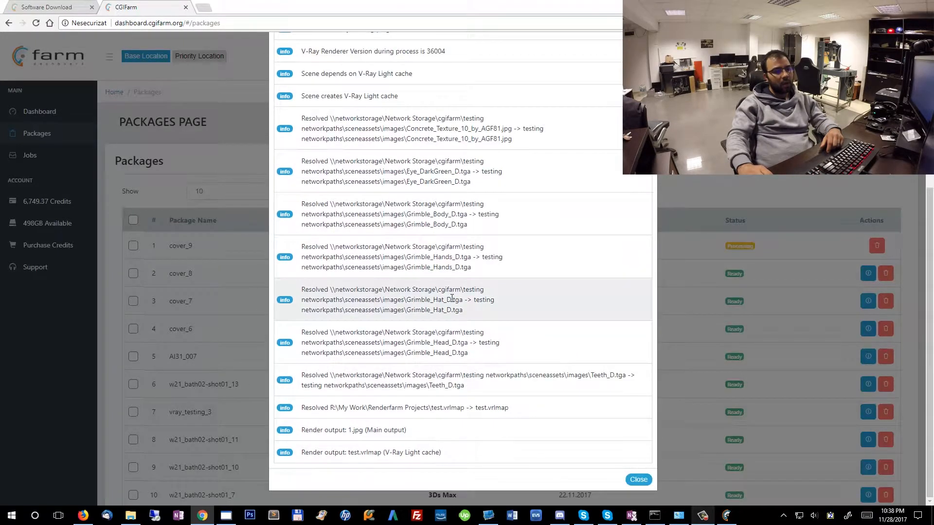
pyautogui.scroll(5, 442, 272)
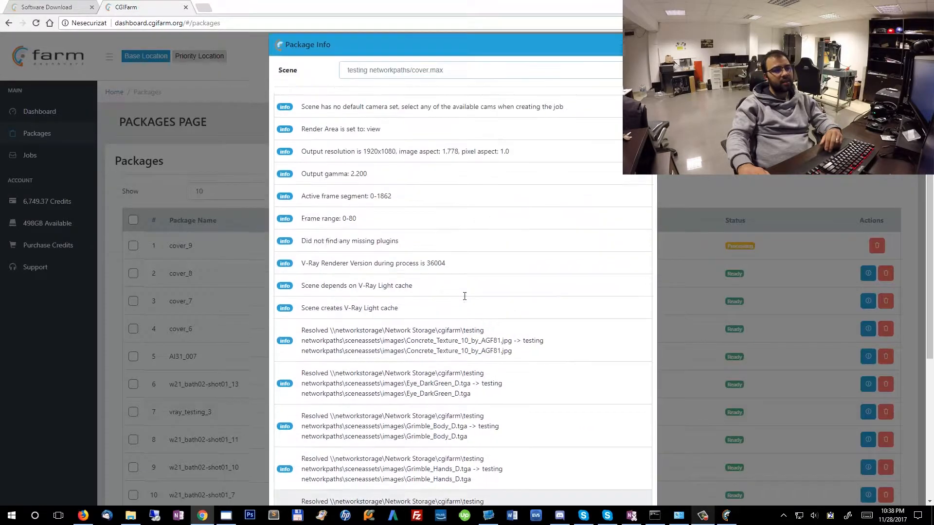
# Examine the output gamma, active frame segment, frame range and missing-plugin entries in the cover.max package info
pyautogui.tripleClick(338, 185)
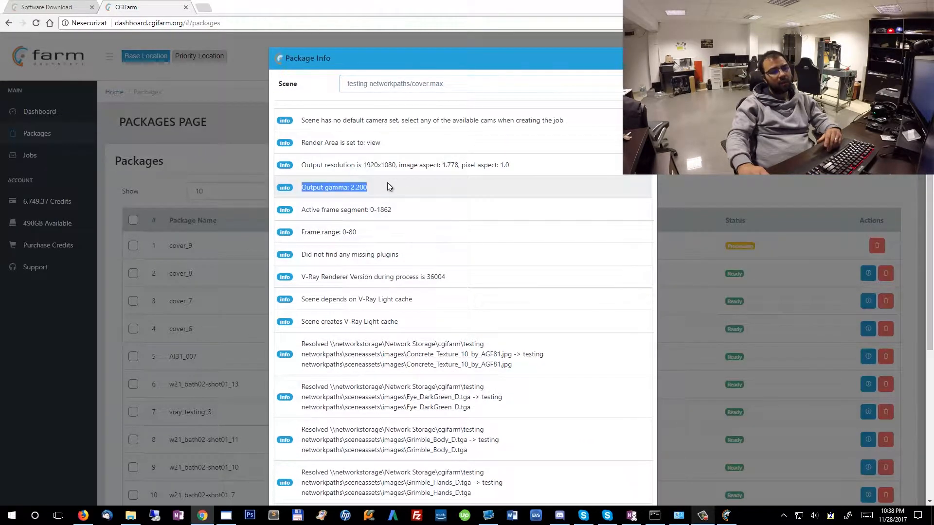
pyautogui.moveTo(398, 210); pyautogui.dragTo(301, 210)
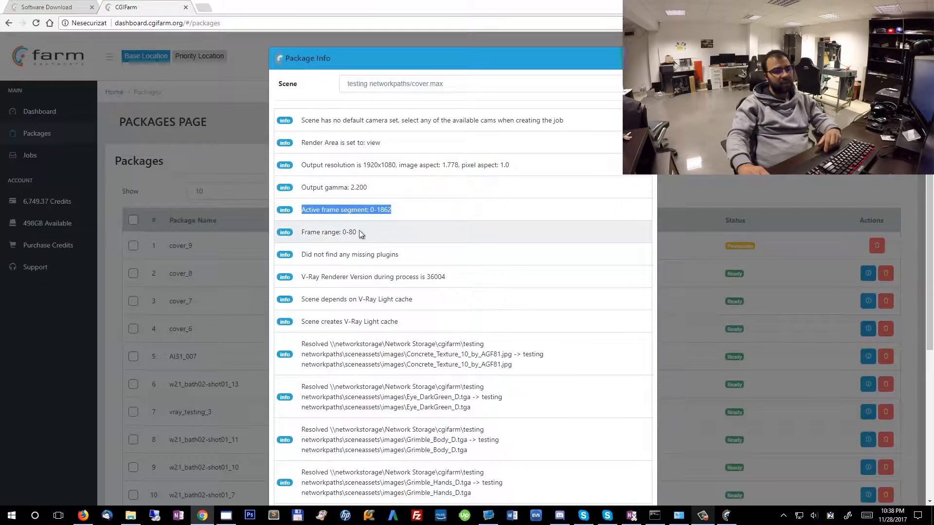
pyautogui.moveTo(358, 233); pyautogui.dragTo(302, 235)
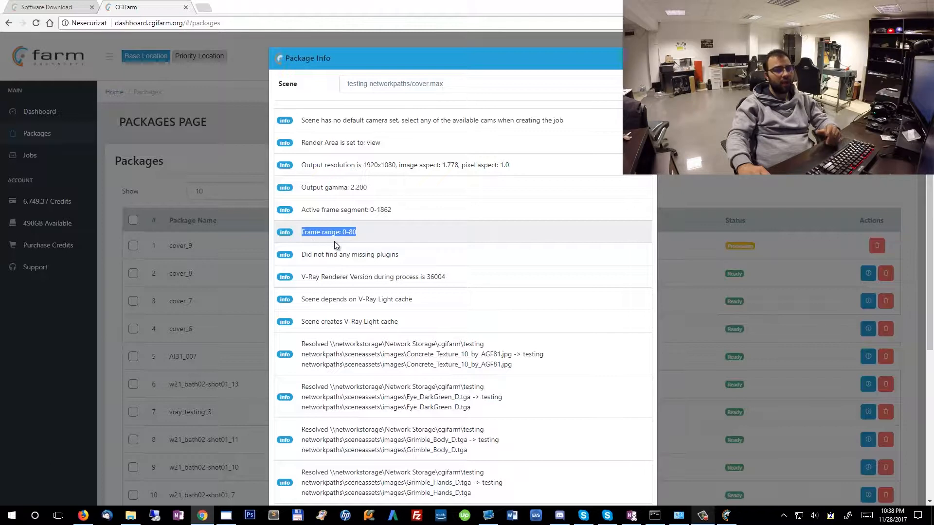
pyautogui.moveTo(302, 255); pyautogui.dragTo(407, 253)
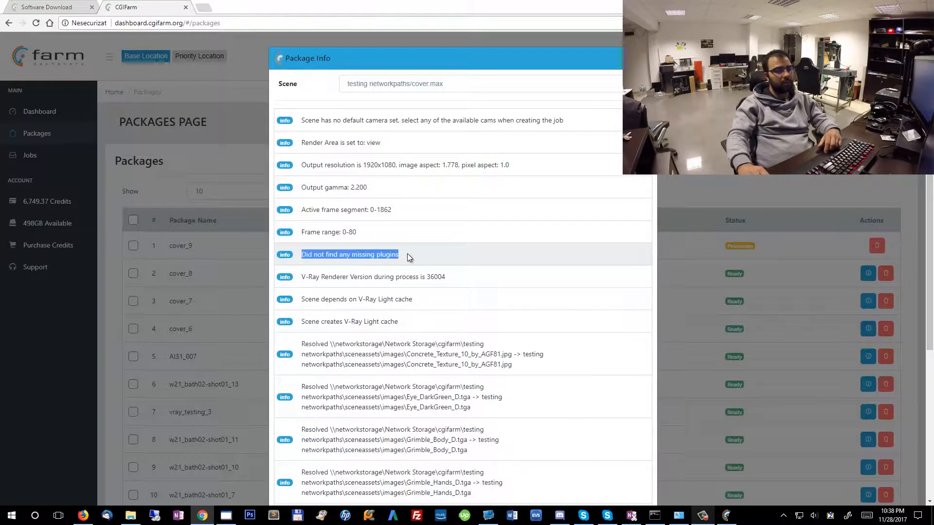
# Compare the output resolution entries of the scenes testing networkpaths/cover.max and testing networkpaths/jump_rolling.max in the package info
pyautogui.moveTo(305, 165); pyautogui.dragTo(537, 166)
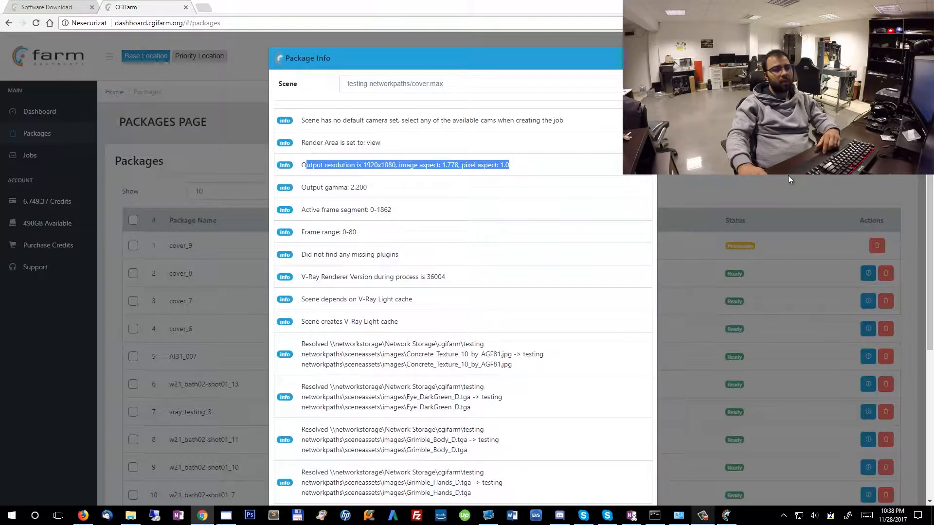
pyautogui.click(484, 87)
pyautogui.click(449, 118)
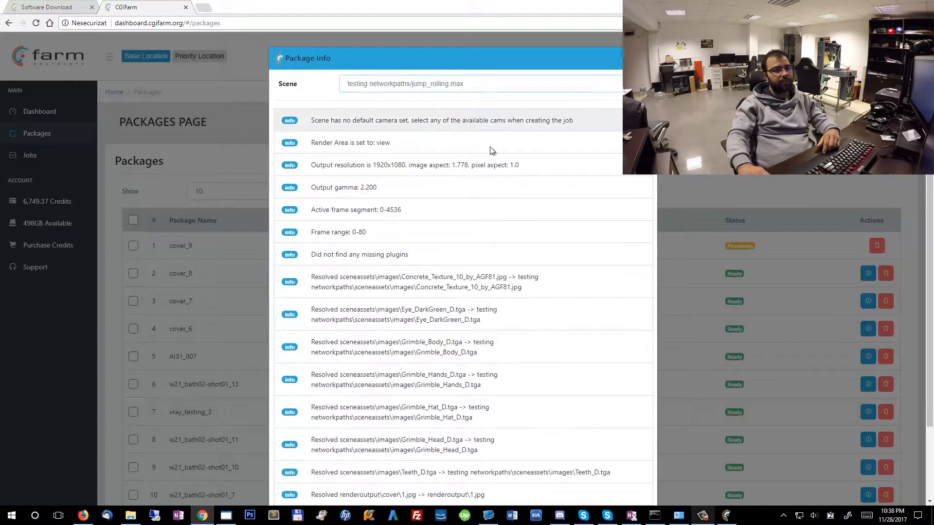
pyautogui.moveTo(312, 168); pyautogui.dragTo(494, 171)
pyautogui.click(494, 171)
# Examine the missing-asset warning at the end of the jump_rolling.max package info and close the info
pyautogui.scroll(-2, 512, 329)
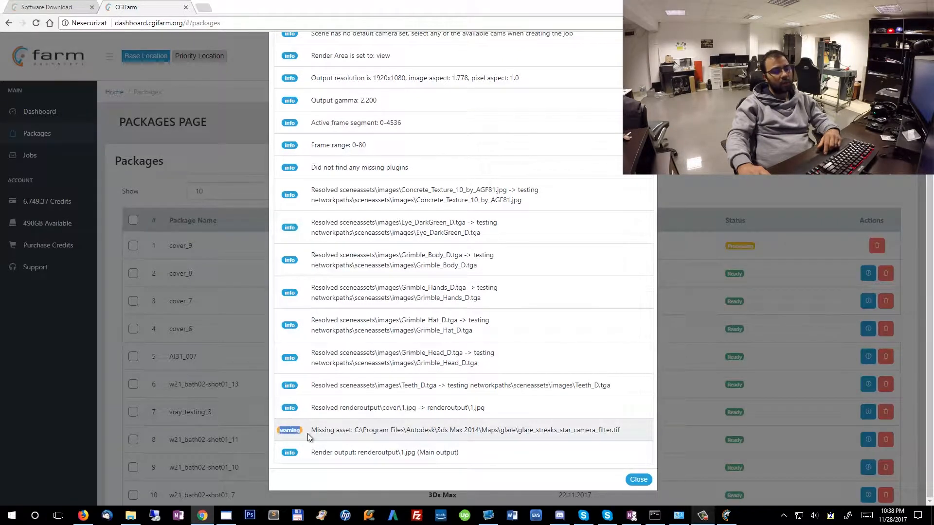
pyautogui.moveTo(606, 430); pyautogui.dragTo(609, 430)
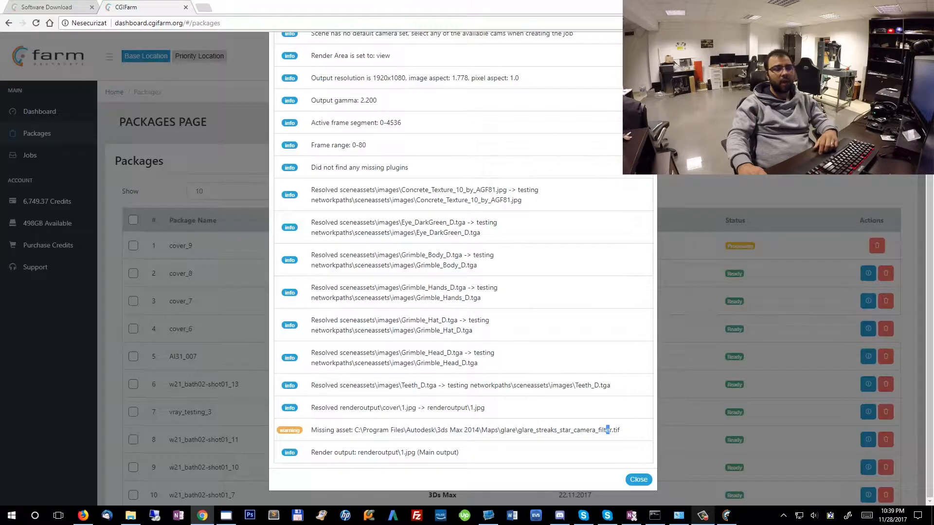
pyautogui.press('Escape')
# Check the upload date and processing status of the cover_9 package in the packages list
pyautogui.scroll(-2, 562, 261)
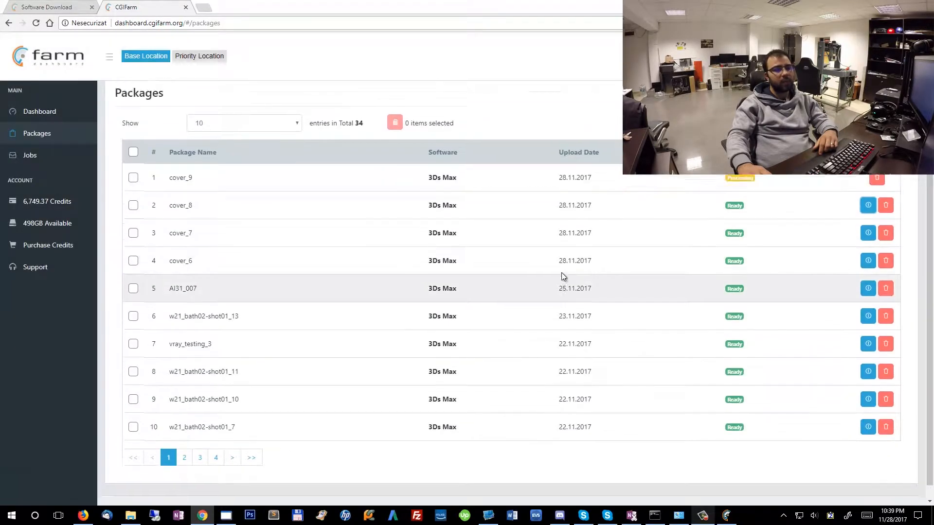
pyautogui.scroll(2, 563, 276)
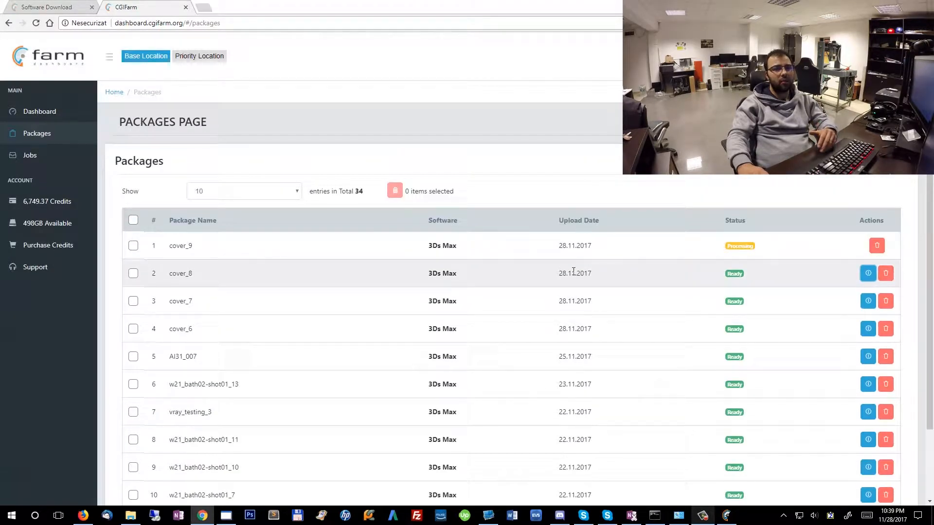
pyautogui.doubleClick(563, 246)
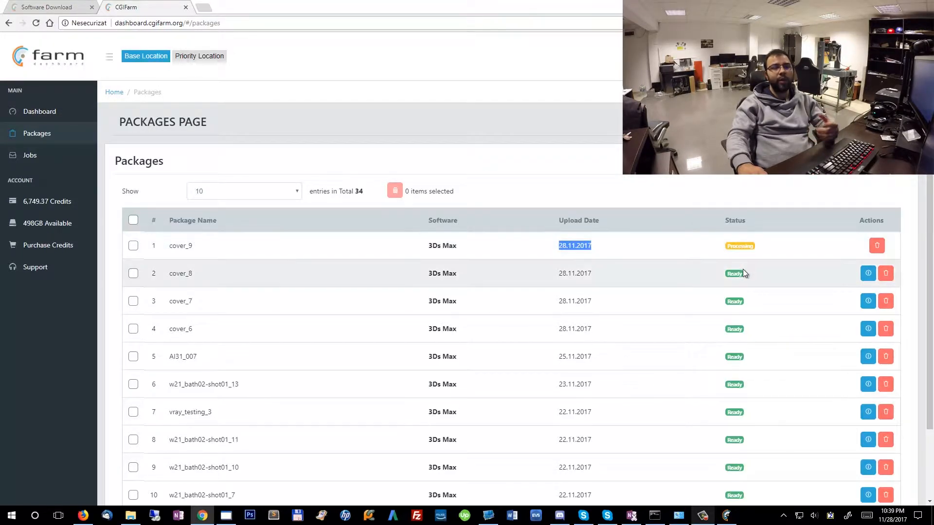
pyautogui.click(515, 250)
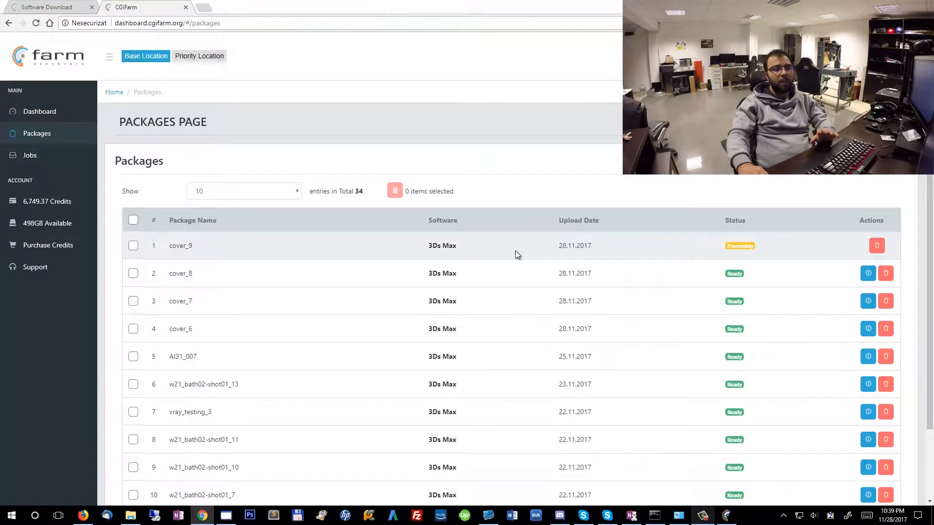
pyautogui.doubleClick(567, 249)
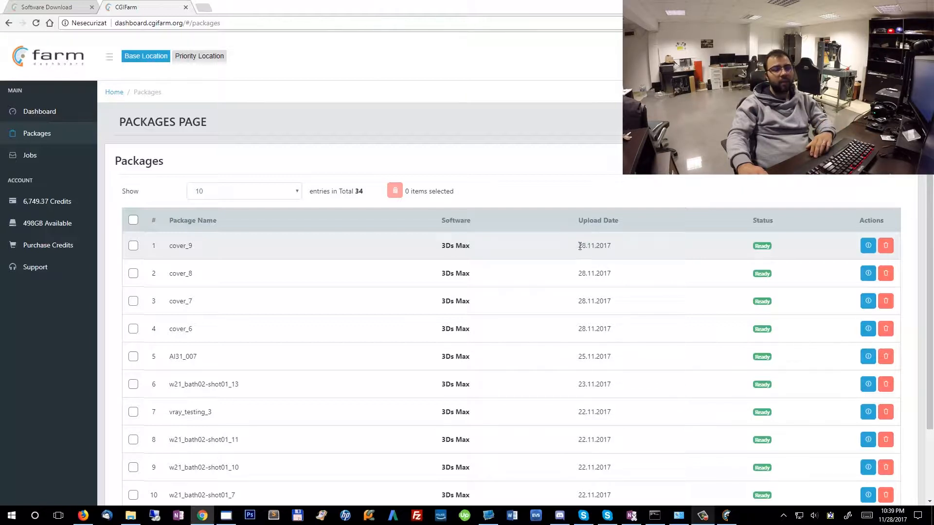
pyautogui.moveTo(578, 246); pyautogui.dragTo(657, 247)
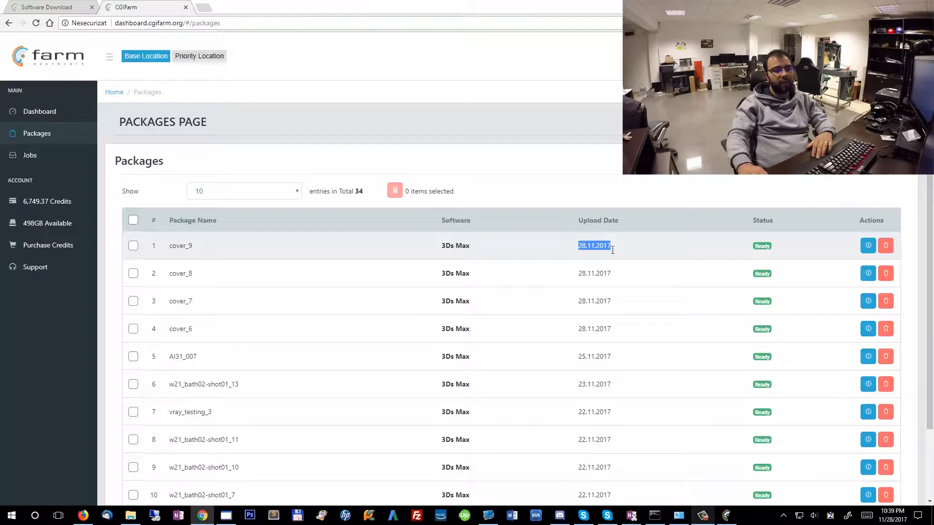
# Open the package info for cover_9 and examine the missing-asset path reported for Locomotion Pack.max
pyautogui.click(867, 246)
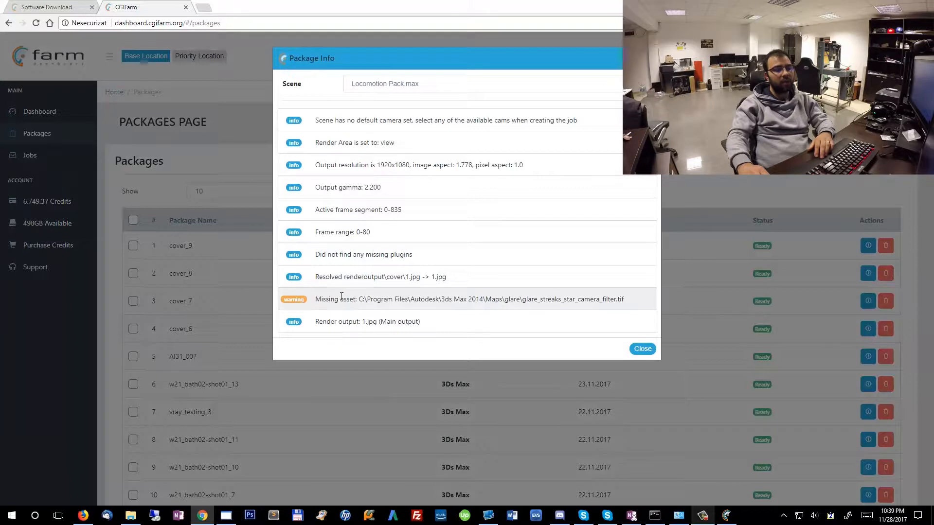
pyautogui.moveTo(314, 299); pyautogui.dragTo(626, 298)
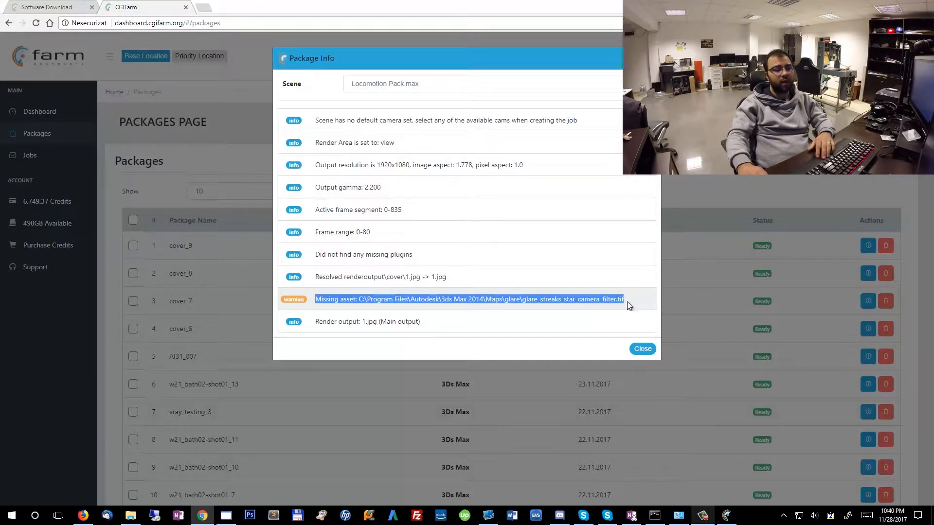
pyautogui.moveTo(626, 299); pyautogui.dragTo(317, 297)
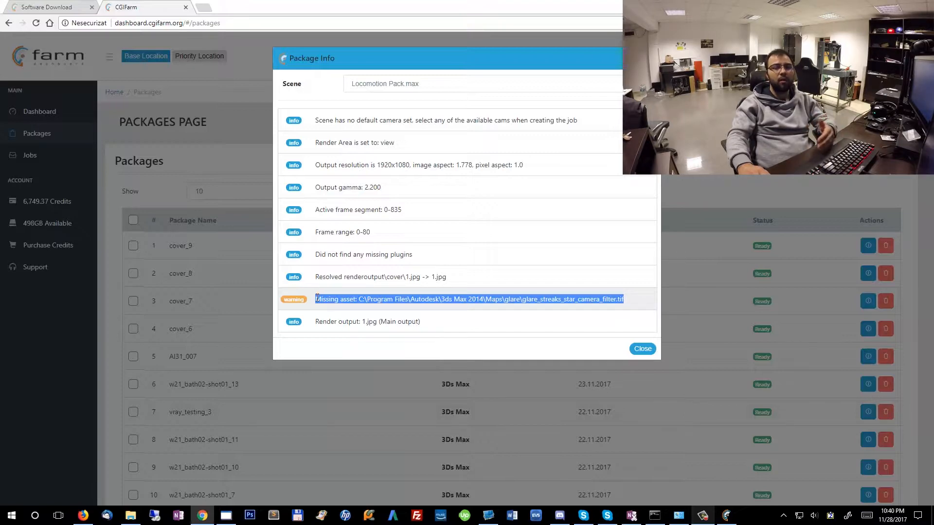
pyautogui.click(316, 298)
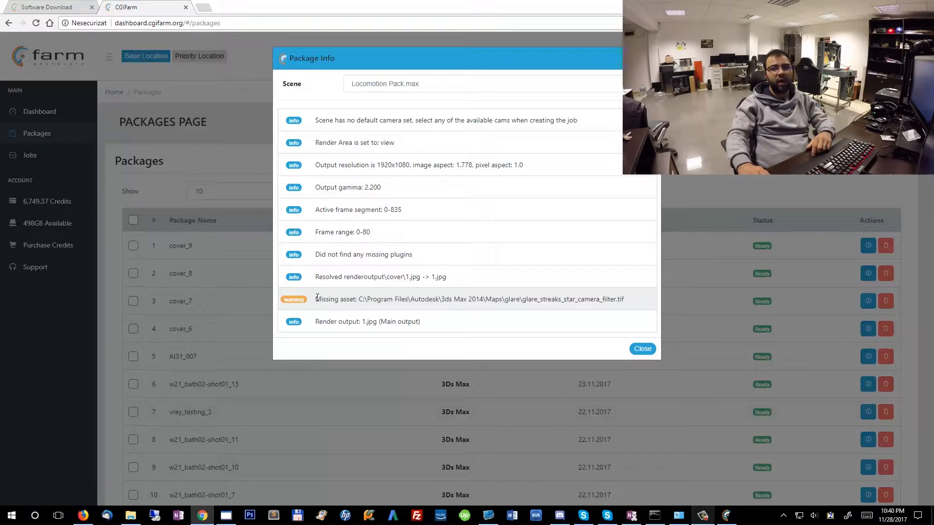
pyautogui.tripleClick(353, 301)
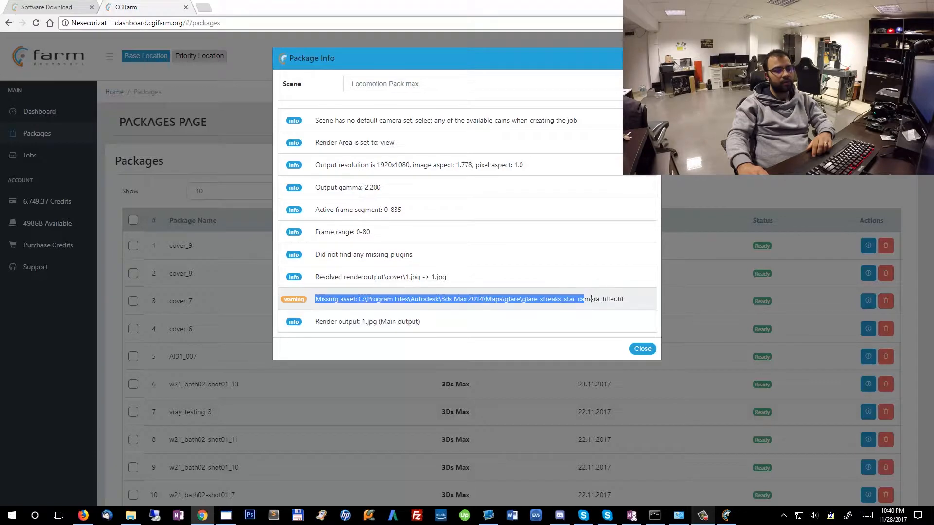
pyautogui.doubleClick(332, 301)
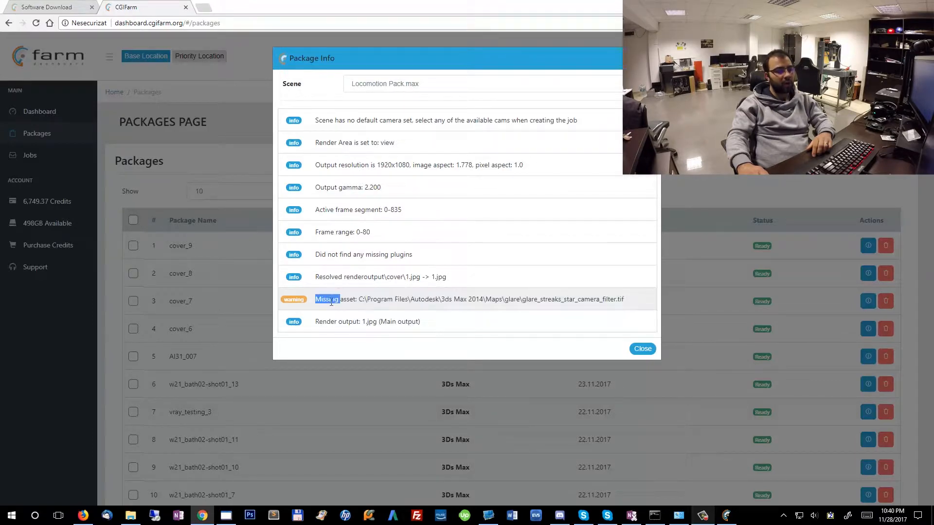
pyautogui.click(339, 303)
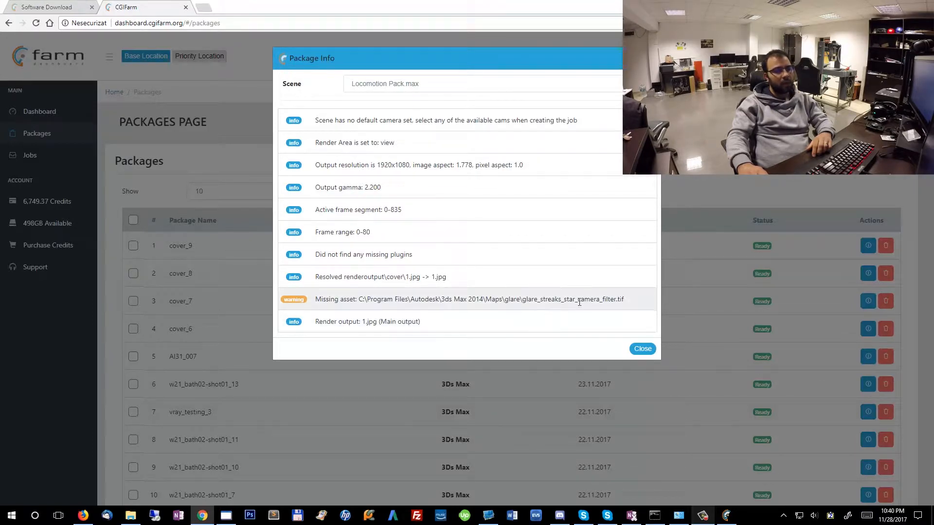
pyautogui.moveTo(613, 301)
pyautogui.mouseDown()
pyautogui.moveTo(477, 302)
pyautogui.moveTo(610, 303)
pyautogui.mouseUp()
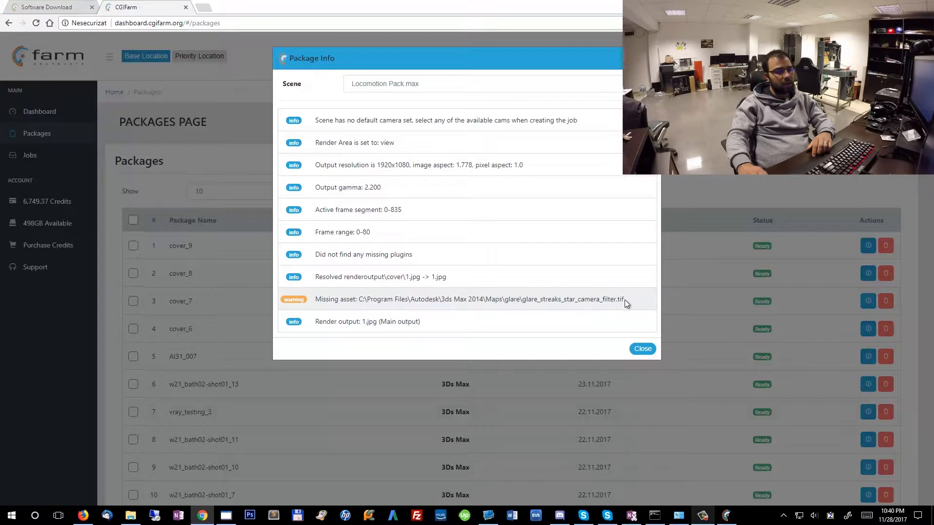
pyautogui.moveTo(442, 302); pyautogui.dragTo(493, 303)
pyautogui.click(475, 303)
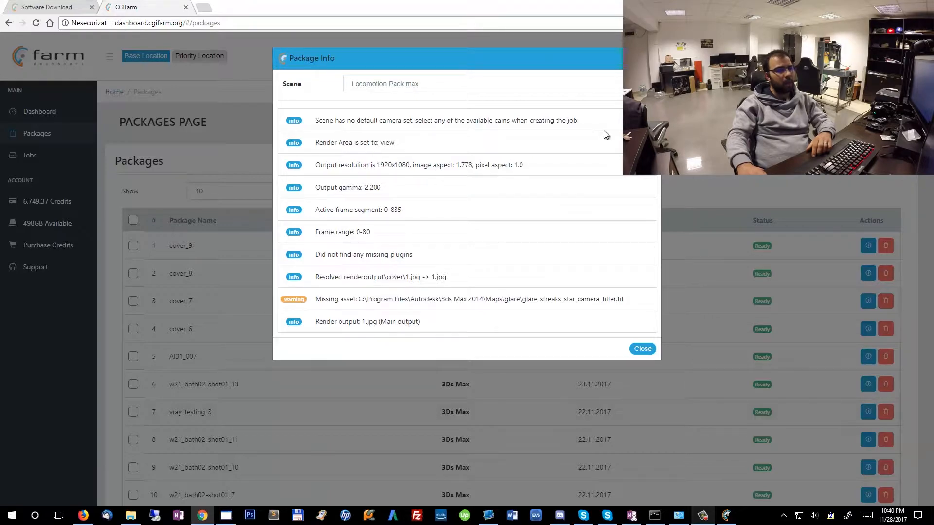
# Show the package info for the scene cover.max in cover_9, look through its entries and close it
pyautogui.click(451, 87)
pyautogui.click(430, 99)
pyautogui.scroll(-4, 448, 233)
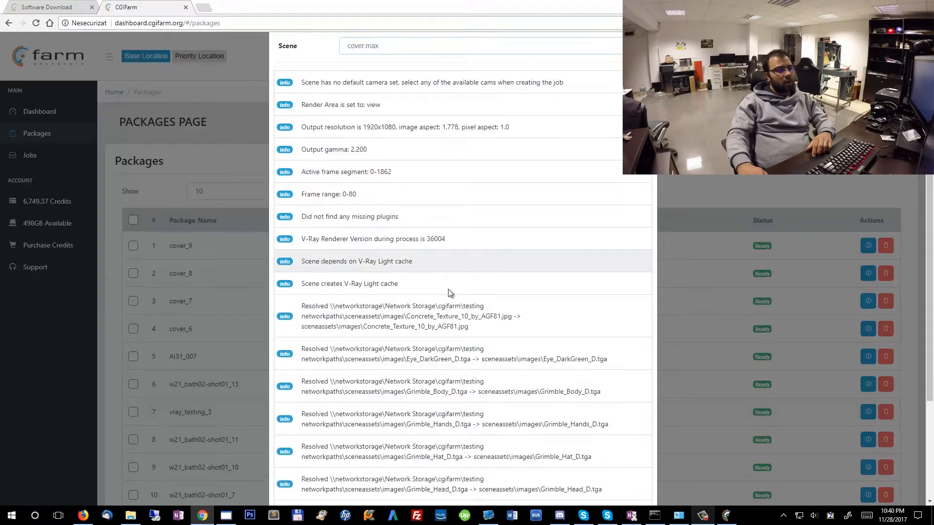
pyautogui.scroll(4, 466, 333)
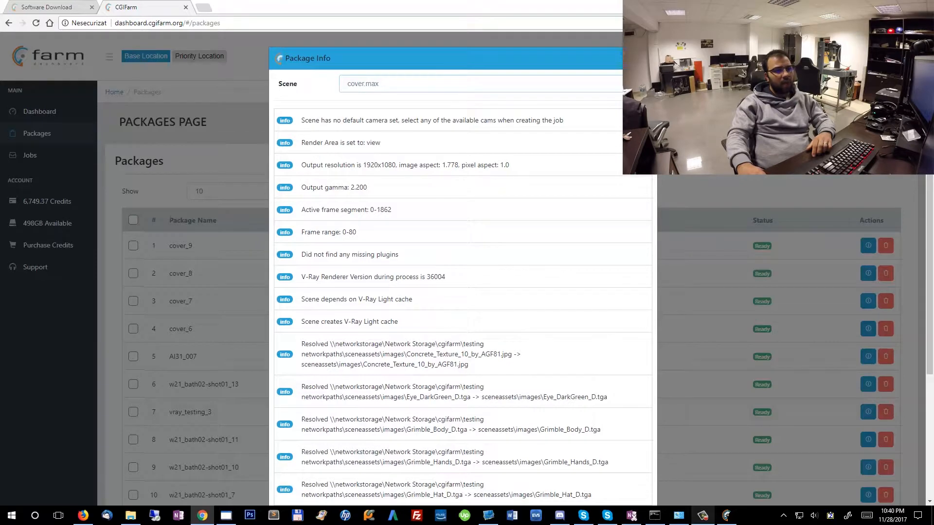
pyautogui.click(752, 204)
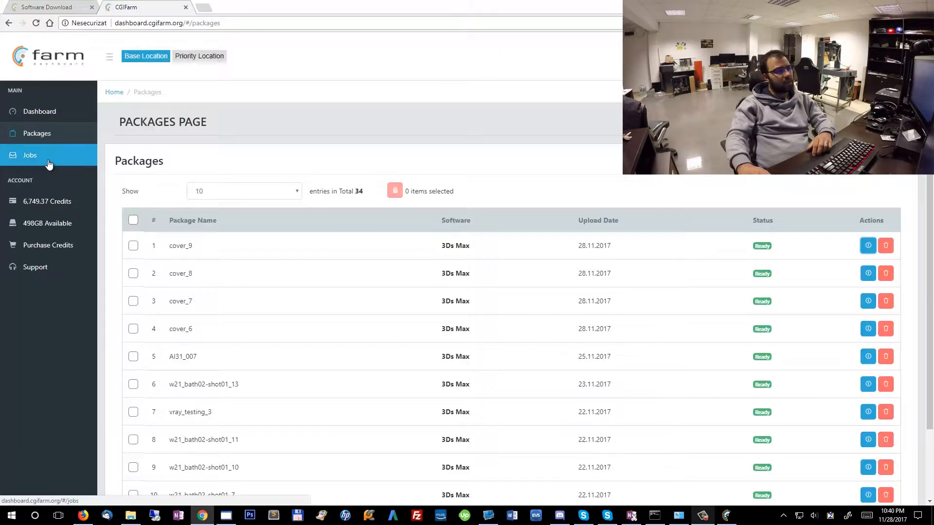
# Start a new render job on the Jobs page using package cover_9, scene cover.max and camera Camera001
pyautogui.click(48, 164)
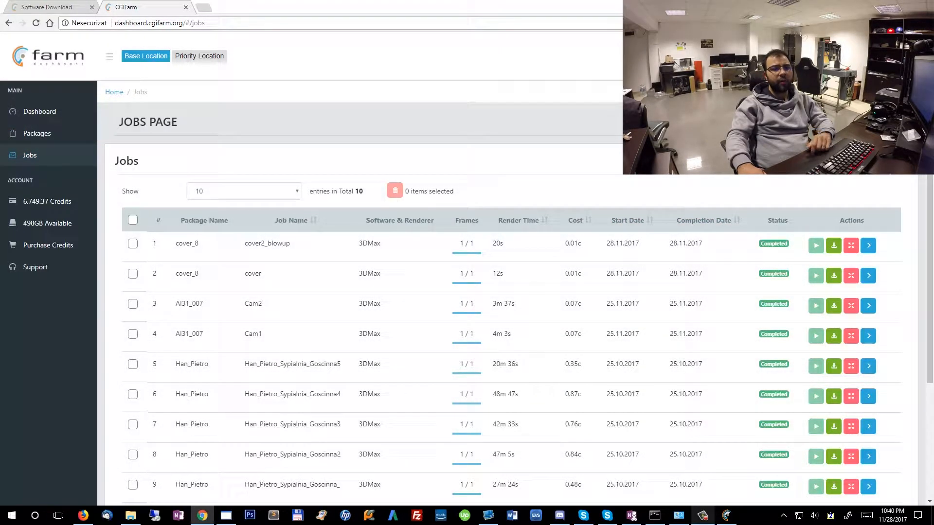
pyautogui.click(868, 160)
pyautogui.click(400, 84)
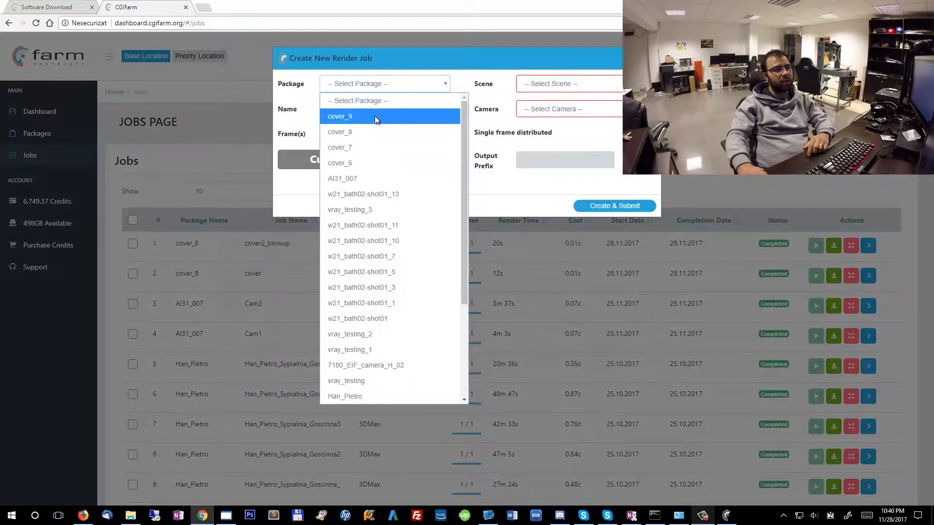
pyautogui.click(362, 116)
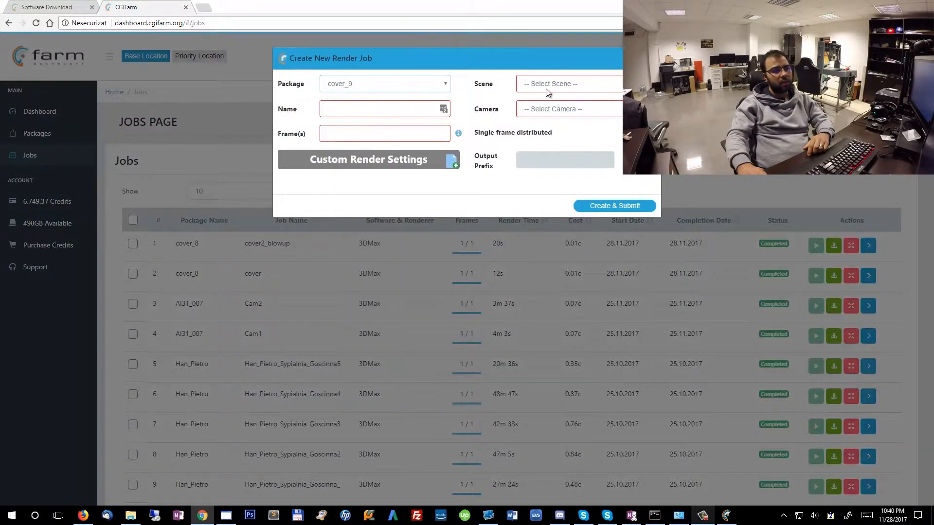
pyautogui.click(583, 85)
pyautogui.click(576, 117)
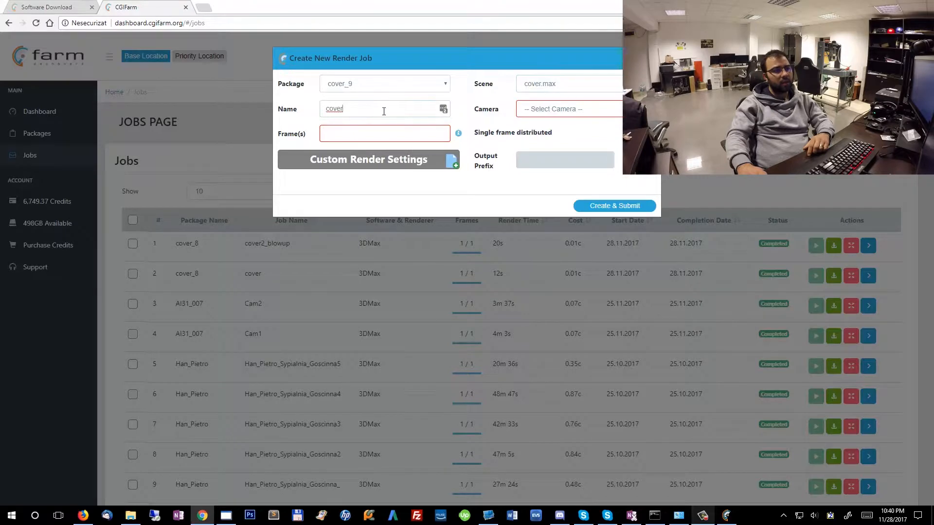
pyautogui.click(591, 112)
pyautogui.click(540, 142)
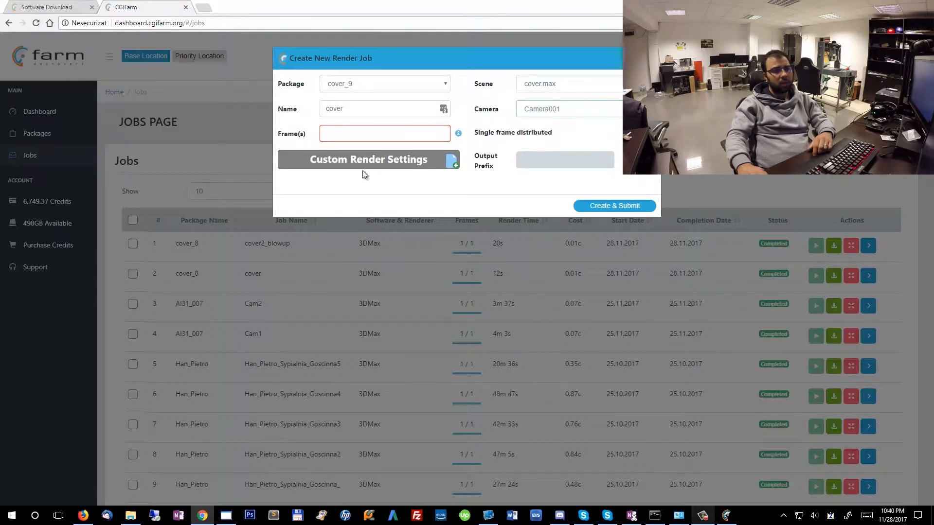
# Enter 0 as the frame to render for the new job
pyautogui.click(360, 133)
pyautogui.write('0')
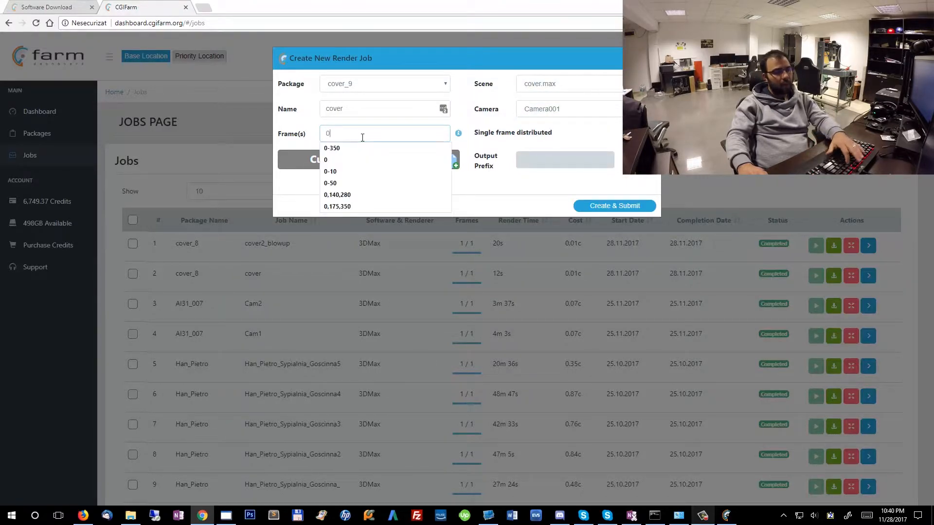
pyautogui.click(474, 58)
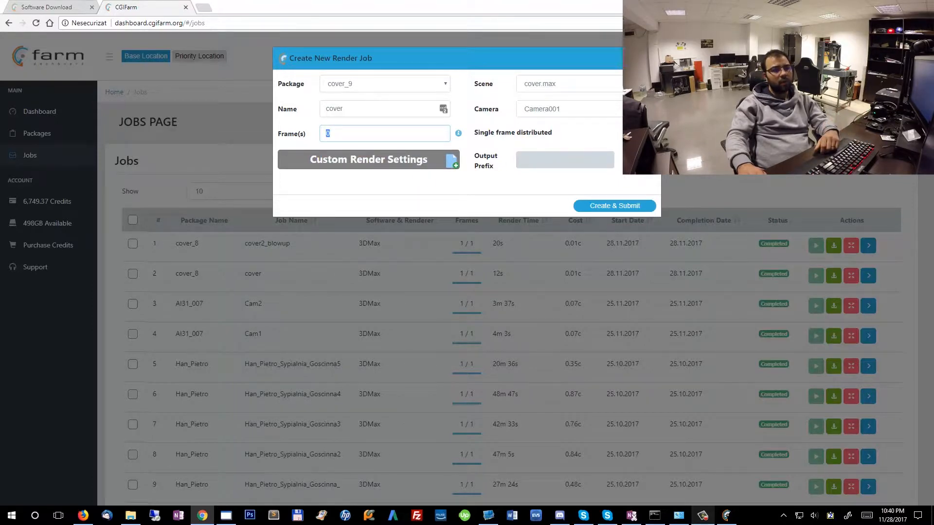
pyautogui.click(390, 137)
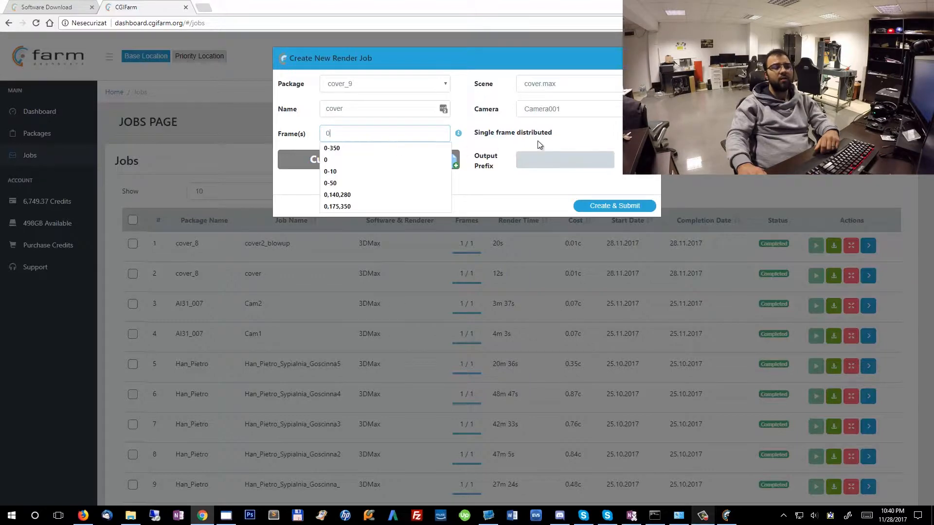
pyautogui.click(537, 141)
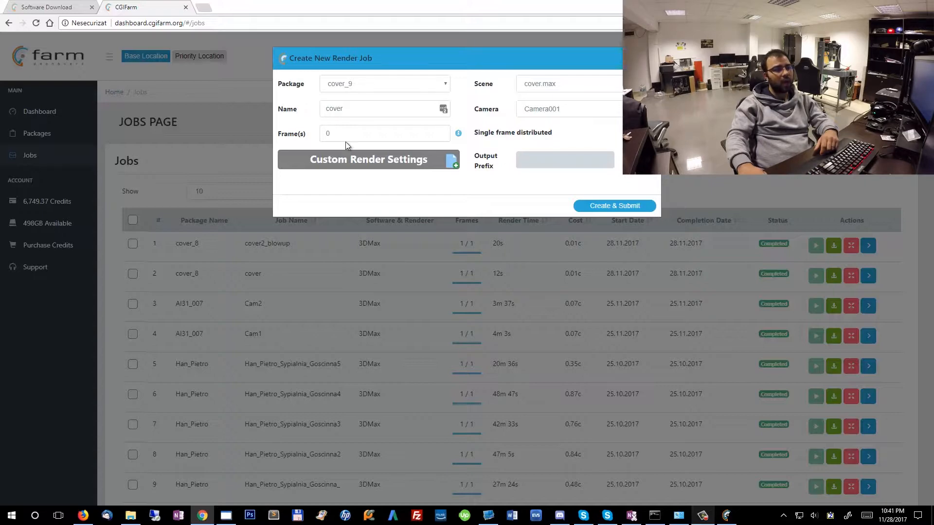
# Set the frame to render for the new job to 5
pyautogui.click(419, 136)
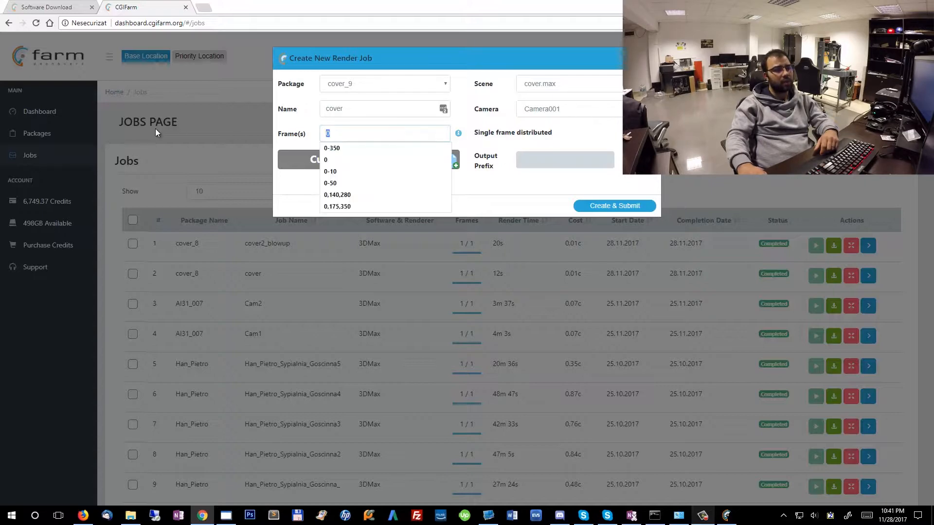
pyautogui.click(479, 66)
pyautogui.click(362, 137)
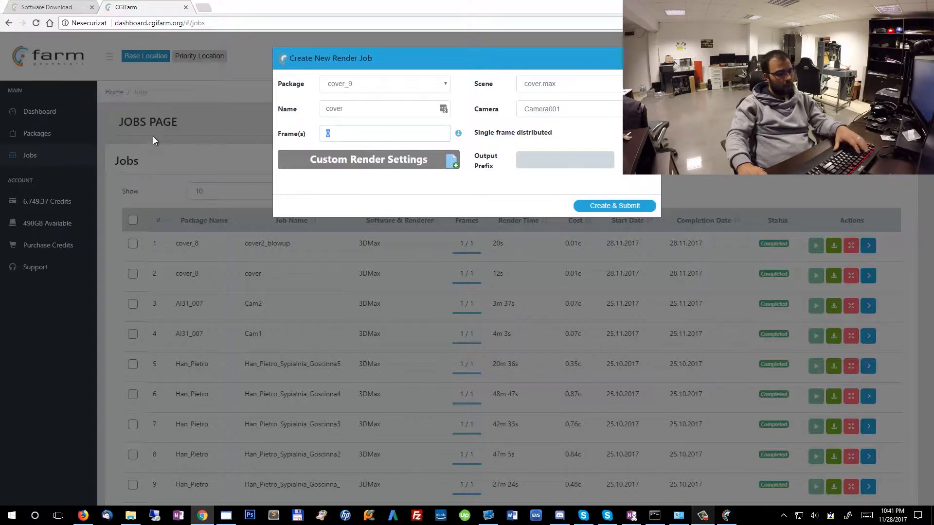
pyautogui.write('5t')
pyautogui.press('BackSpace')
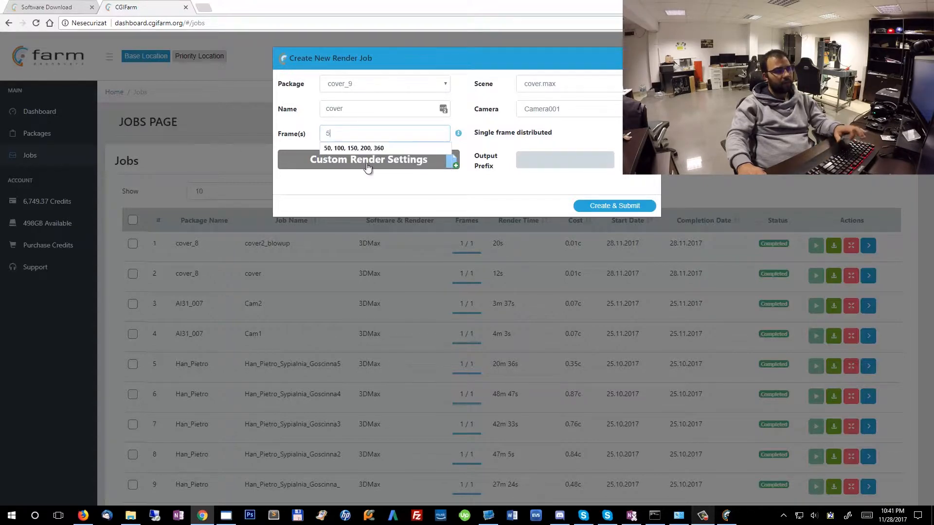
pyautogui.click(407, 203)
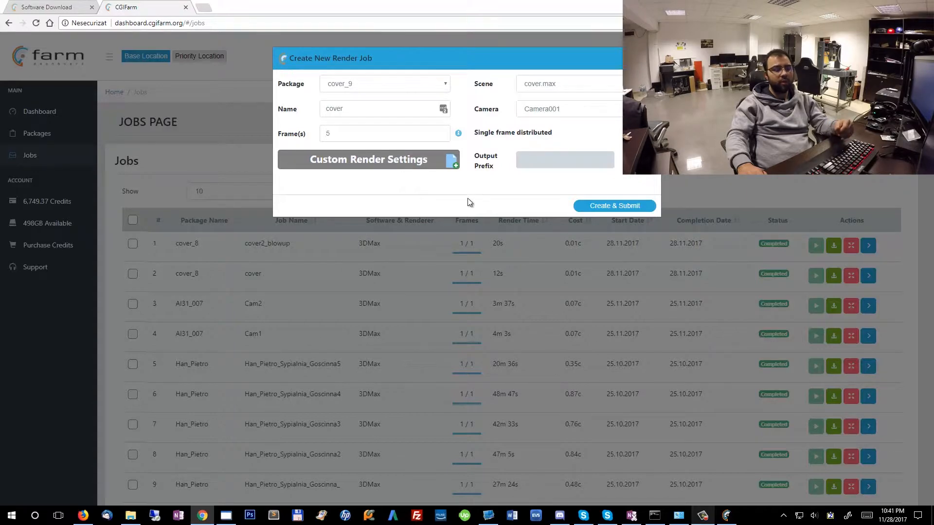
# Switch to 3ds Max, open Render Setup and set the render output size to 1280x720
pyautogui.click(226, 516)
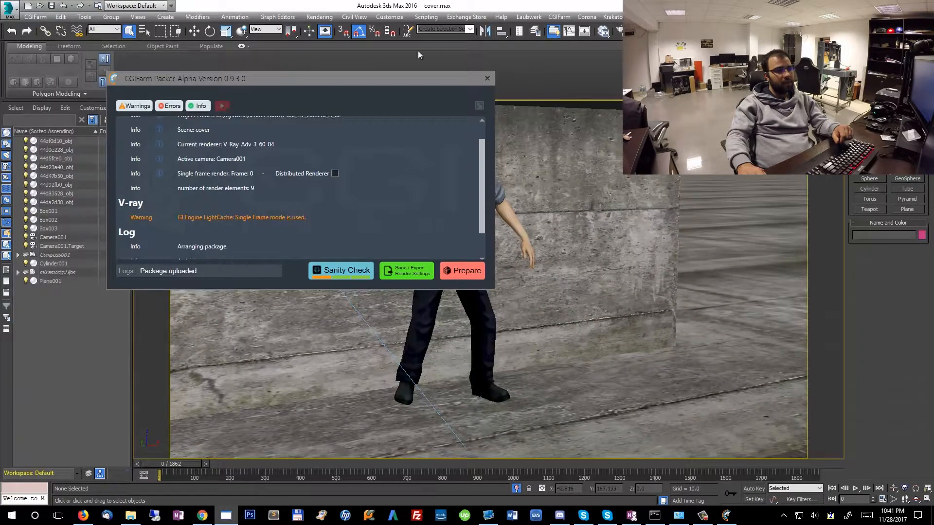
pyautogui.moveTo(392, 83)
pyautogui.mouseDown()
pyautogui.moveTo(380, 125)
pyautogui.moveTo(394, 88)
pyautogui.mouseUp()
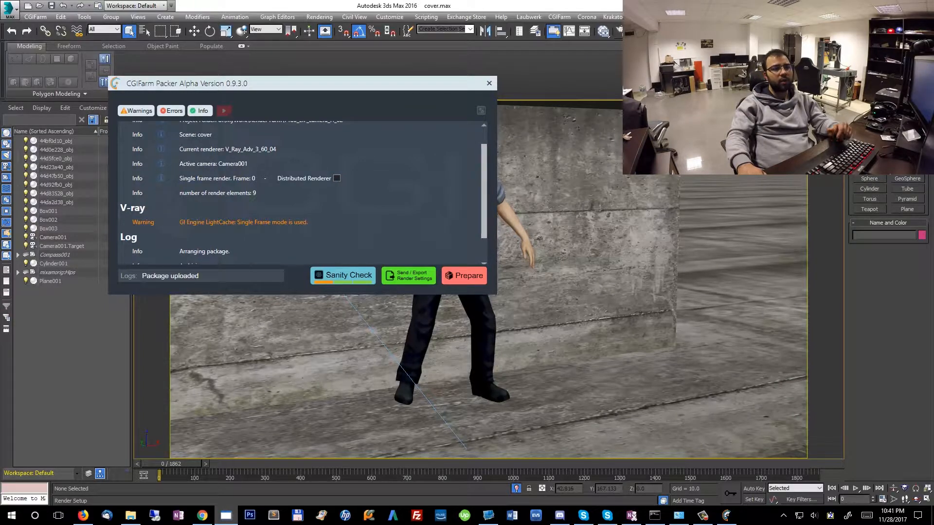
pyautogui.click(619, 30)
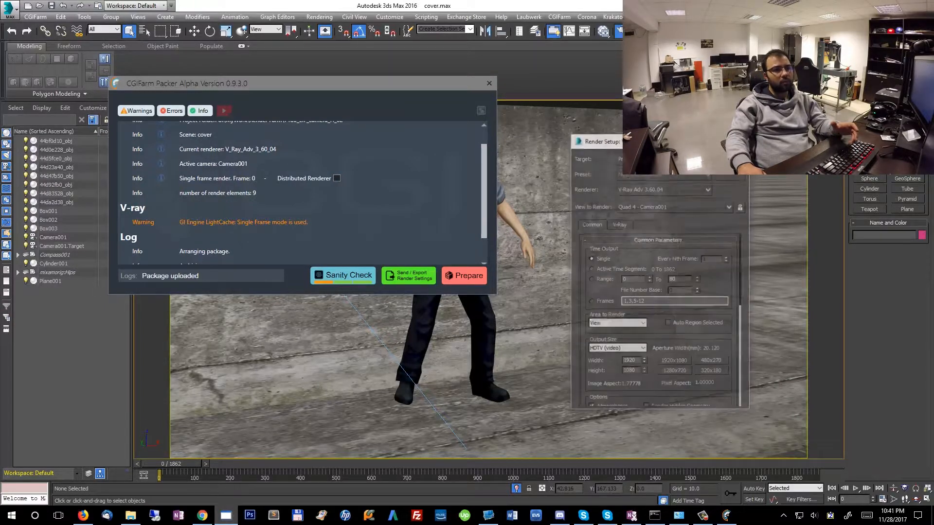
pyautogui.moveTo(681, 139); pyautogui.dragTo(550, 88)
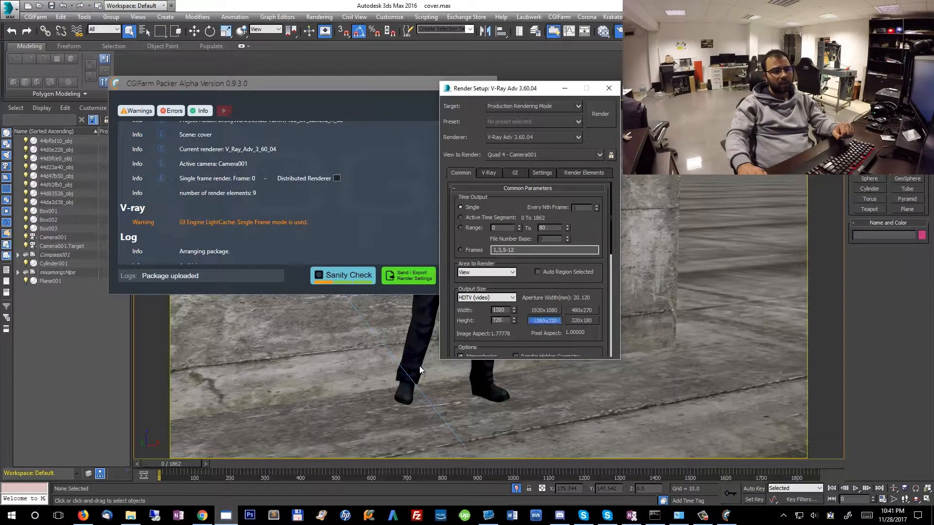
pyautogui.click(545, 320)
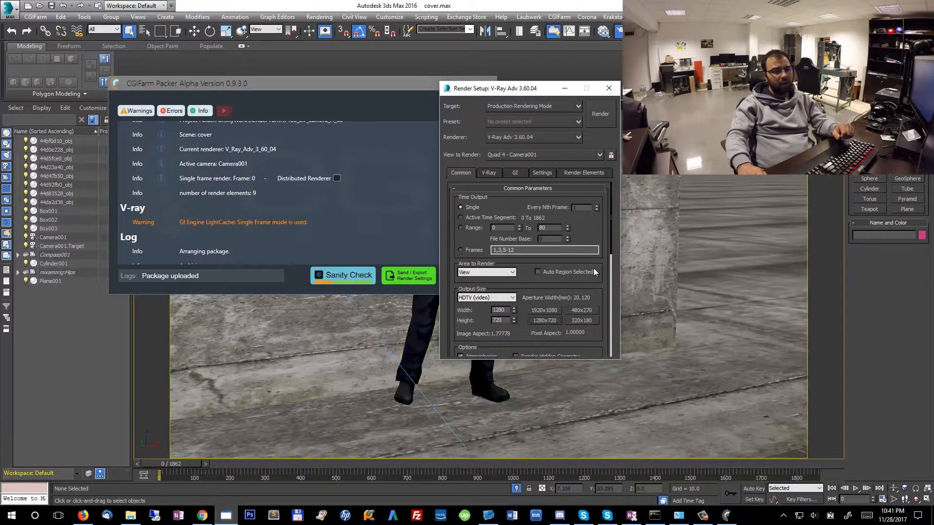
# Set the area to render to Crop and fit the crop region around the policeman's head and chest in the camera view
pyautogui.click(503, 274)
pyautogui.click(485, 300)
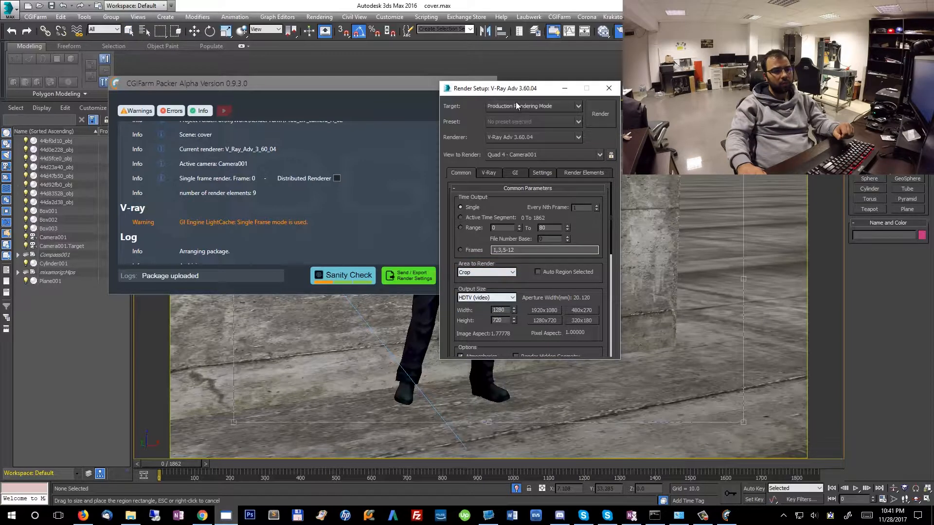
pyautogui.moveTo(518, 88); pyautogui.dragTo(790, 66)
pyautogui.moveTo(399, 77); pyautogui.dragTo(369, 87)
pyautogui.moveTo(503, 139); pyautogui.dragTo(511, 105)
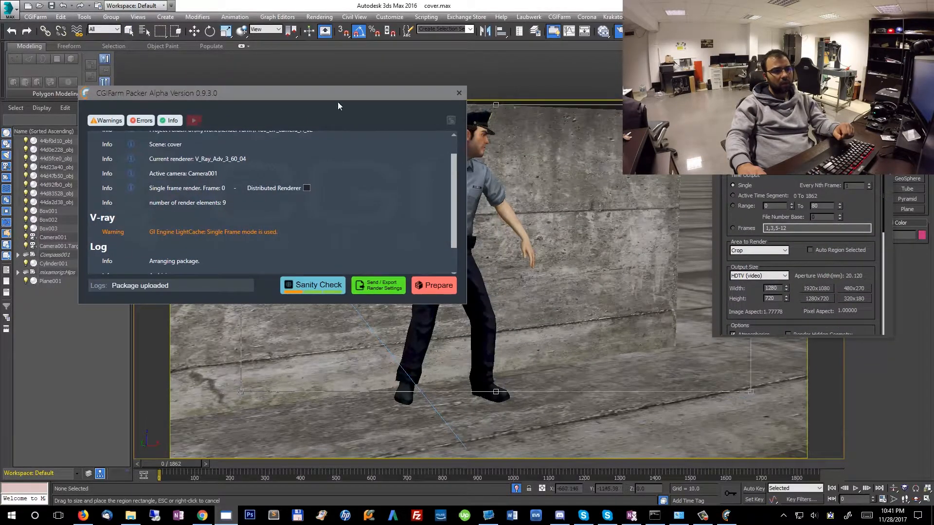
pyautogui.click(459, 93)
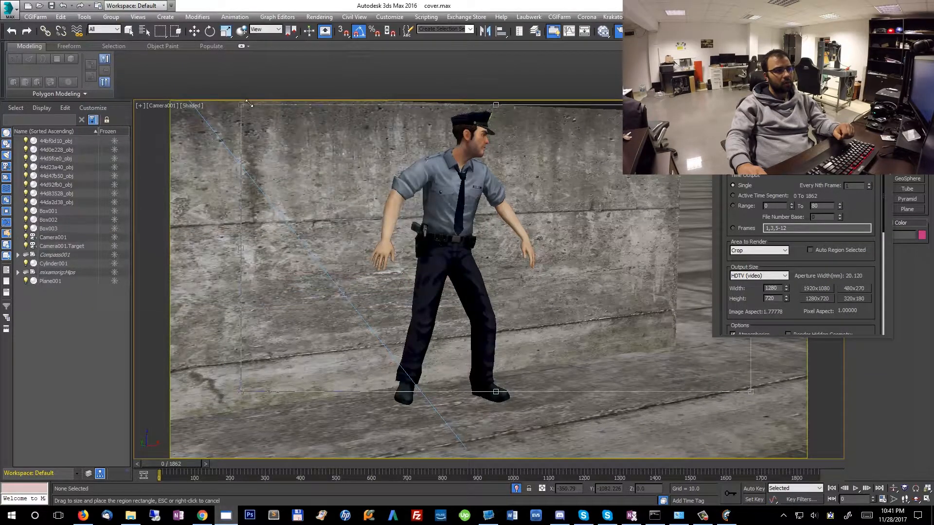
pyautogui.moveTo(248, 104); pyautogui.dragTo(428, 108)
pyautogui.moveTo(747, 391); pyautogui.dragTo(516, 182)
pyautogui.moveTo(487, 149); pyautogui.dragTo(477, 145)
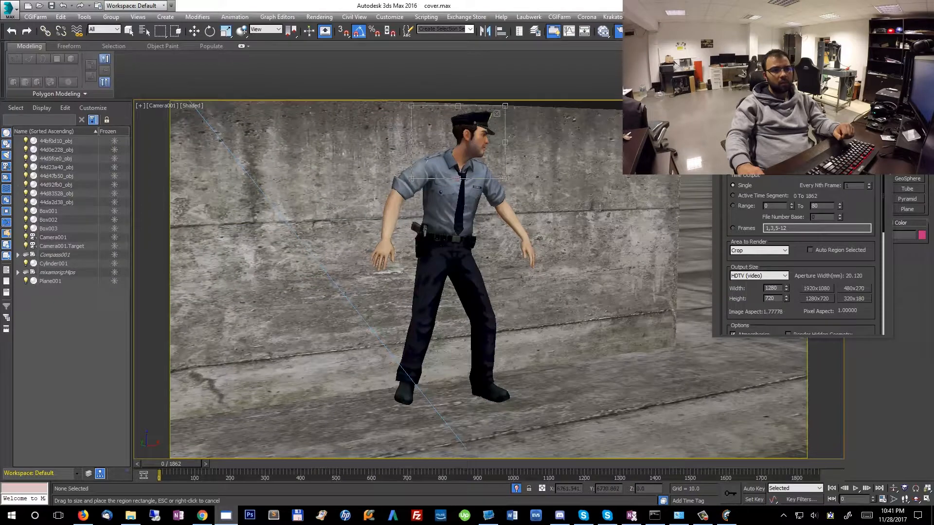
# Open the Send / Export Render Settings options in CGIFarm Packer
pyautogui.moveTo(802, 66); pyautogui.dragTo(678, 87)
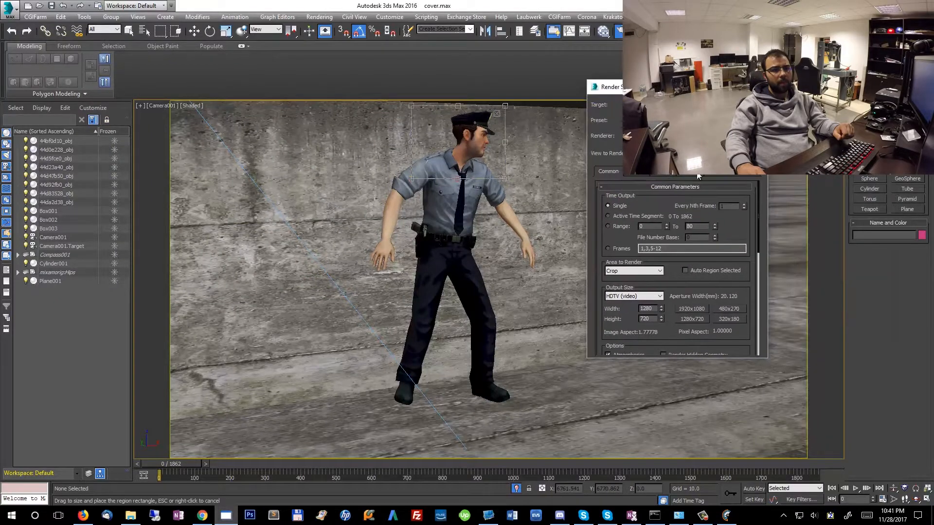
pyautogui.click(319, 17)
pyautogui.click(333, 39)
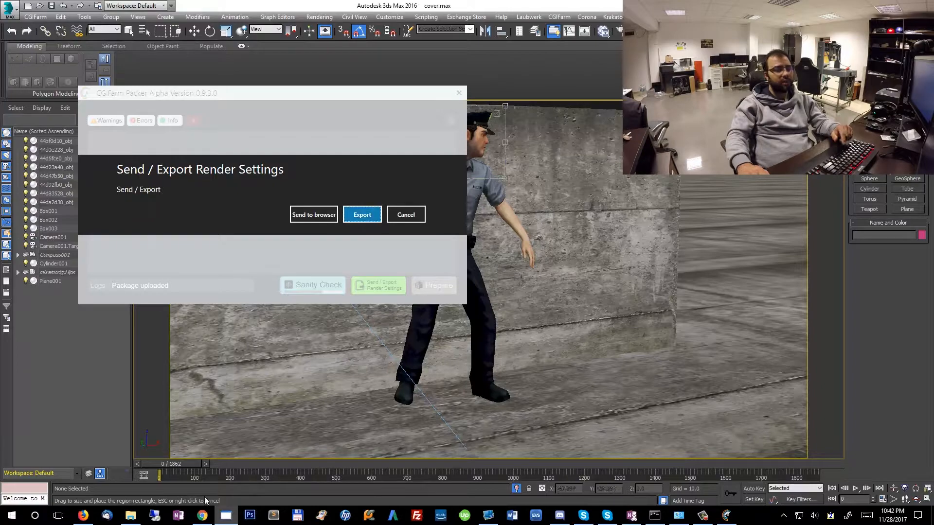
pyautogui.click(201, 515)
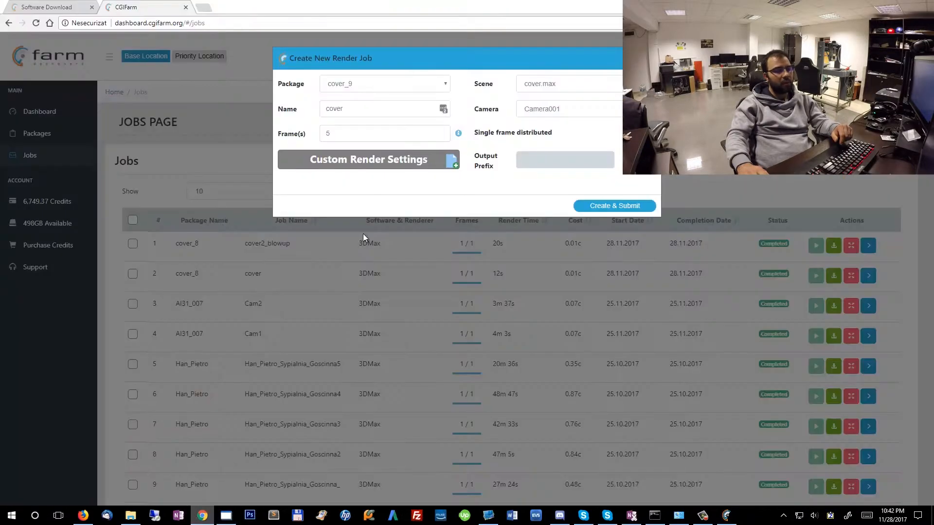
pyautogui.click(421, 159)
pyautogui.click(770, 352)
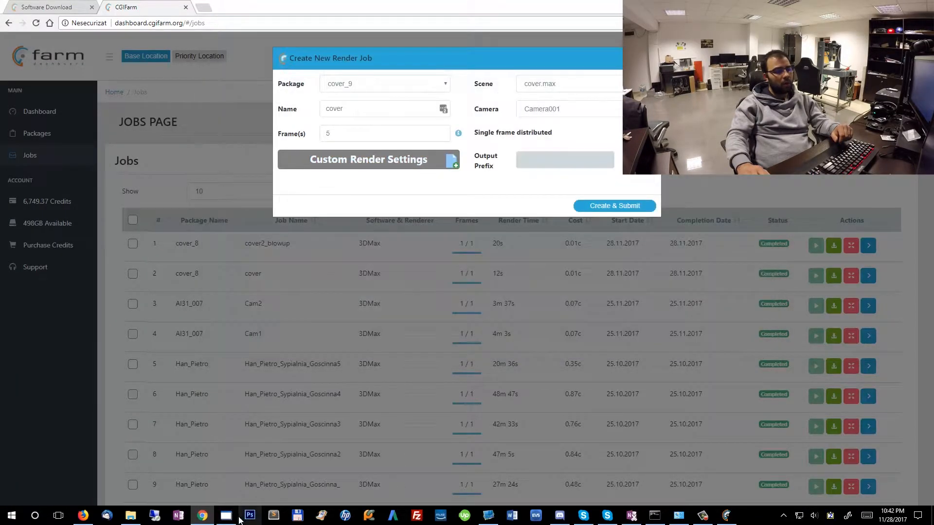
# Send the render settings from CGIFarm Packer to the browser and submit the cover job with these custom settings
pyautogui.click(226, 516)
pyautogui.click(310, 215)
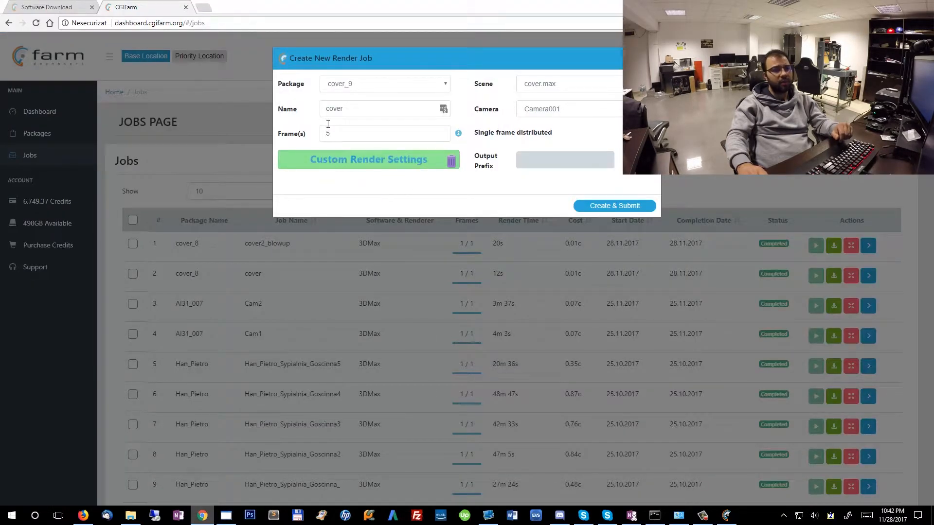
pyautogui.moveTo(296, 59); pyautogui.dragTo(395, 61)
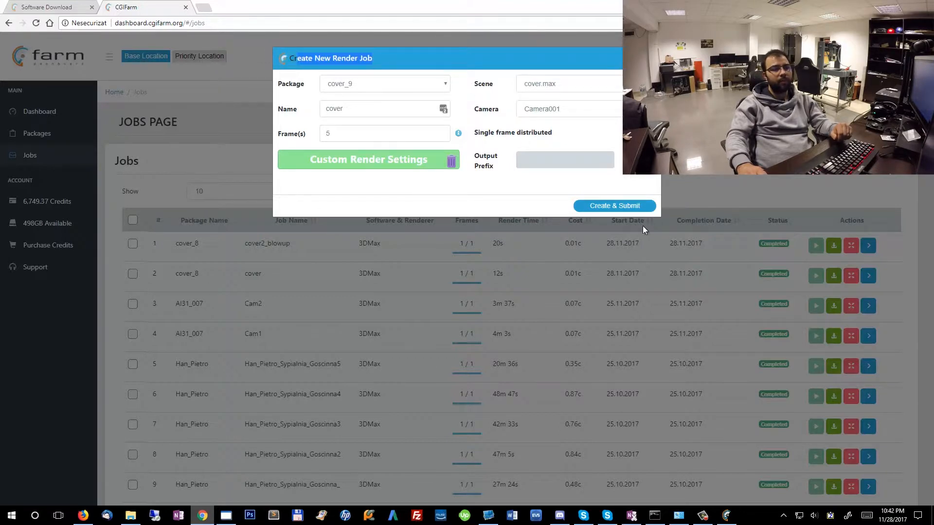
pyautogui.click(612, 206)
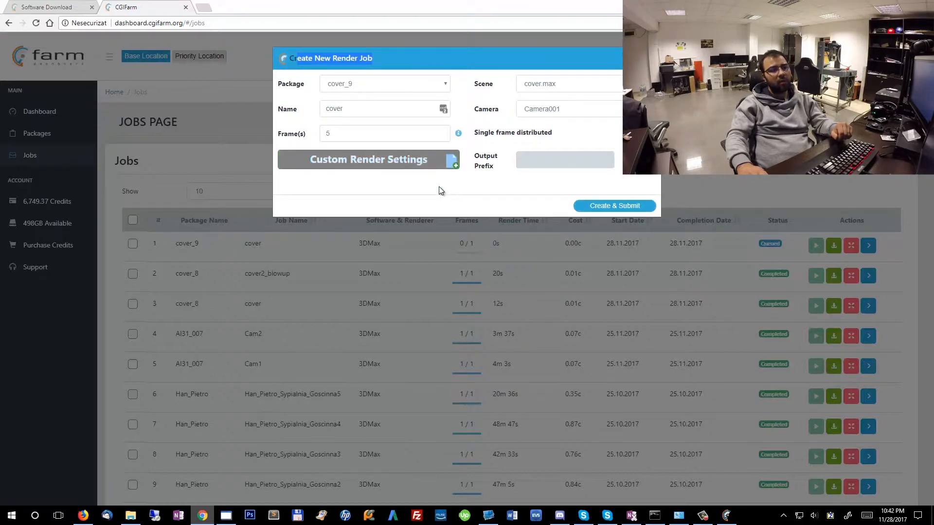
# Rename the new render job as cover_2 and submit it without custom render settings
pyautogui.click(379, 111)
pyautogui.write('_')
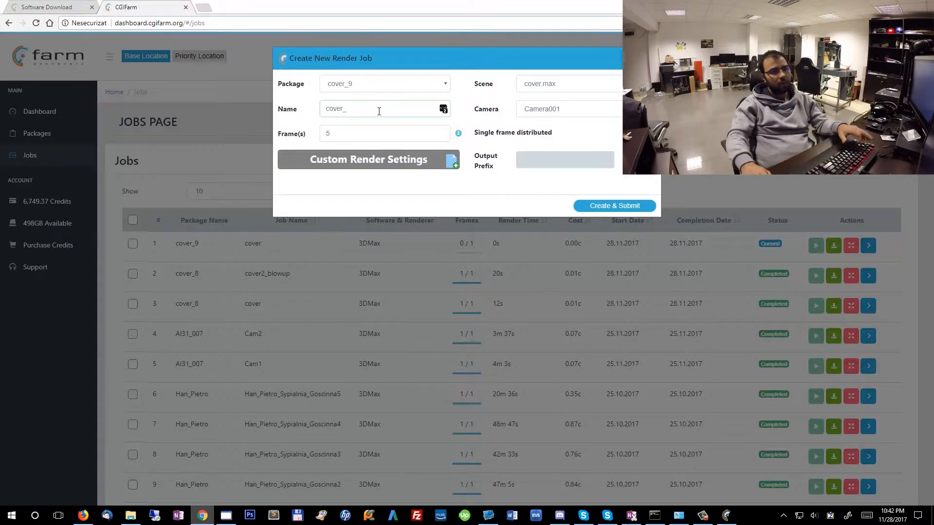
pyautogui.write('2')
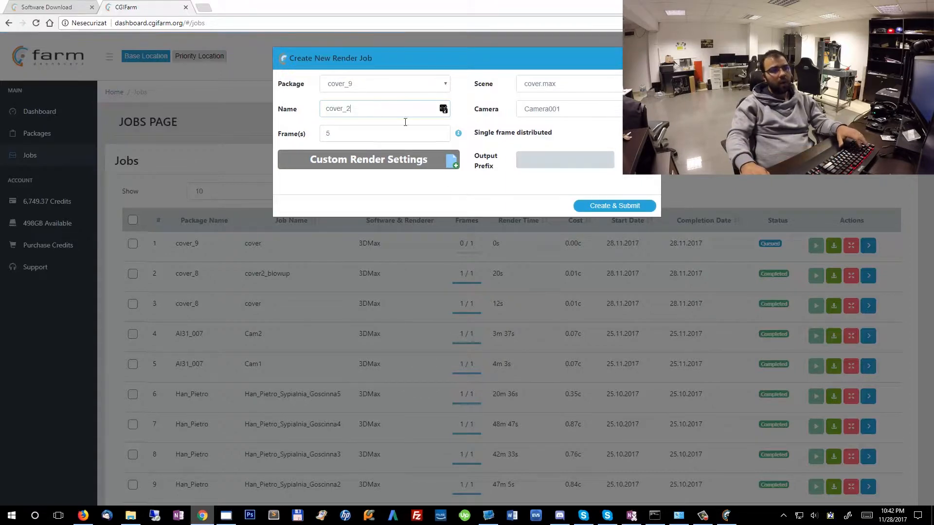
pyautogui.click(631, 207)
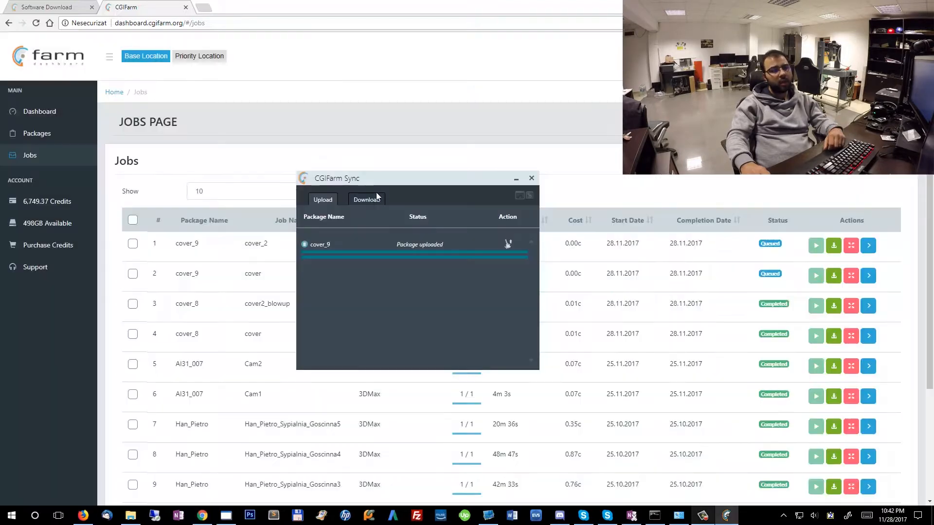
# Show the download list of the cover_9 jobs in CGIFarm Sync and move its window clear of the jobs table
pyautogui.click(375, 199)
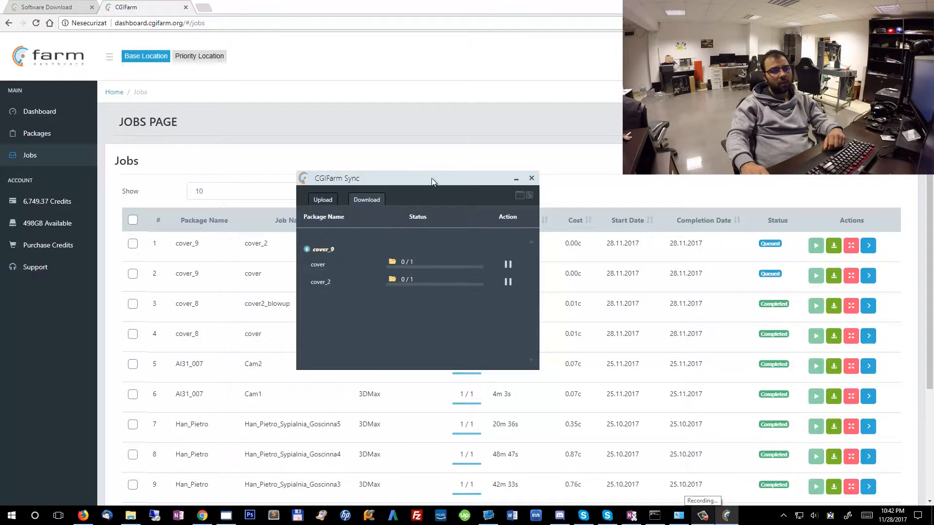
pyautogui.moveTo(431, 178); pyautogui.dragTo(483, 51)
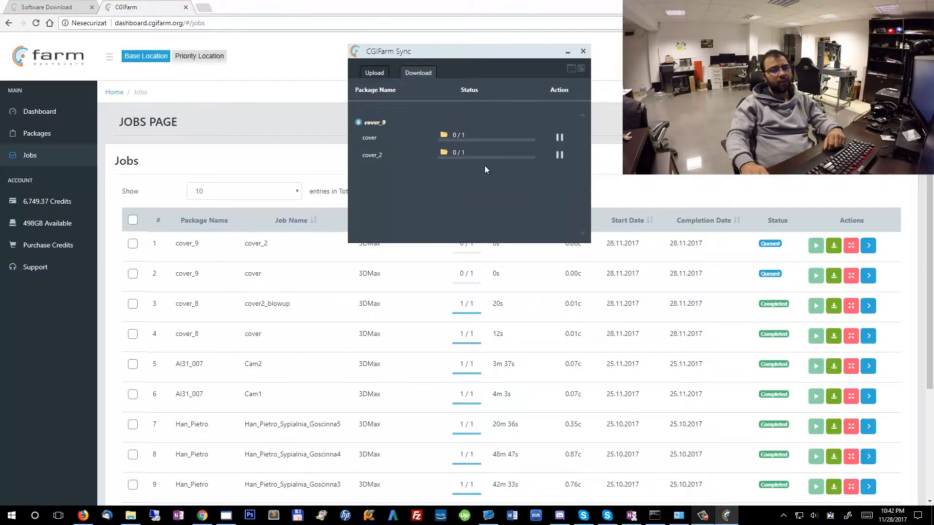
pyautogui.moveTo(512, 63); pyautogui.dragTo(525, 50)
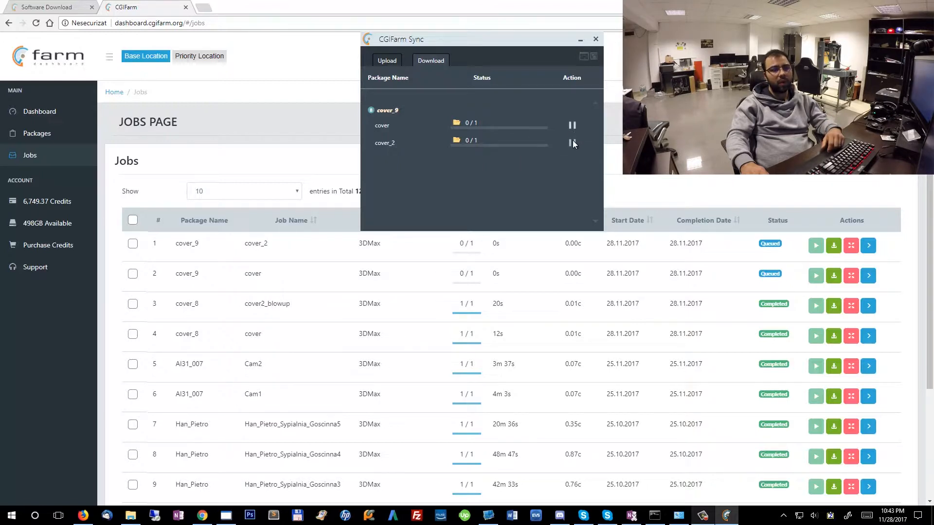
# Try the F-in F-out download type in the CGIFarm Sync options and return it to Balanced
pyautogui.click(594, 57)
pyautogui.moveTo(503, 61); pyautogui.dragTo(505, 82)
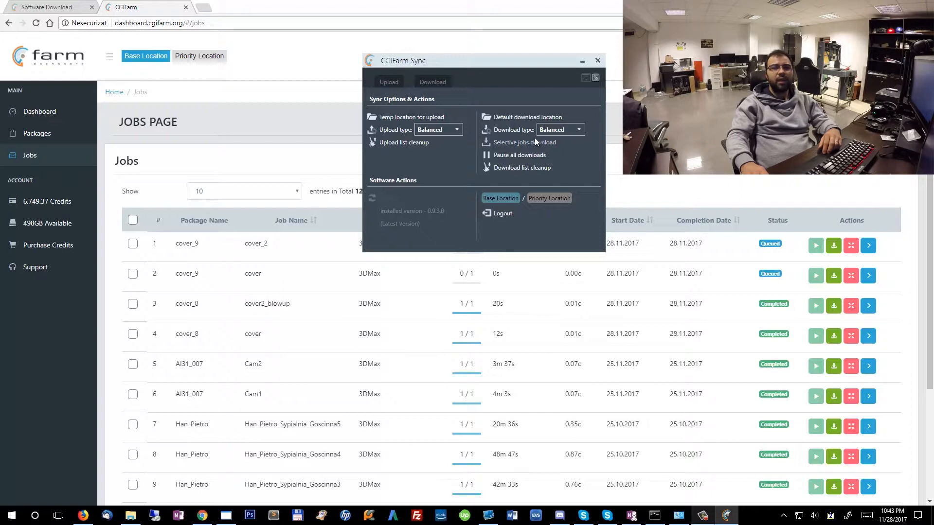
pyautogui.click(577, 130)
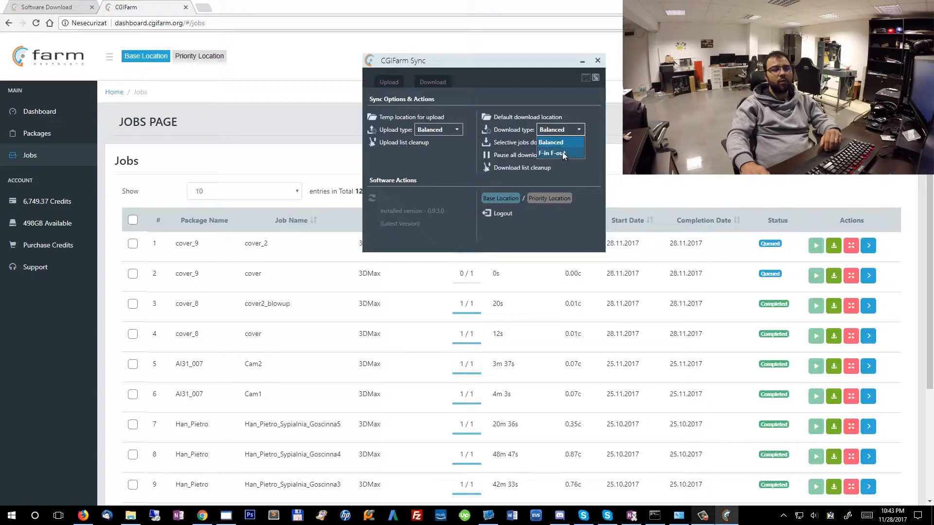
pyautogui.click(564, 152)
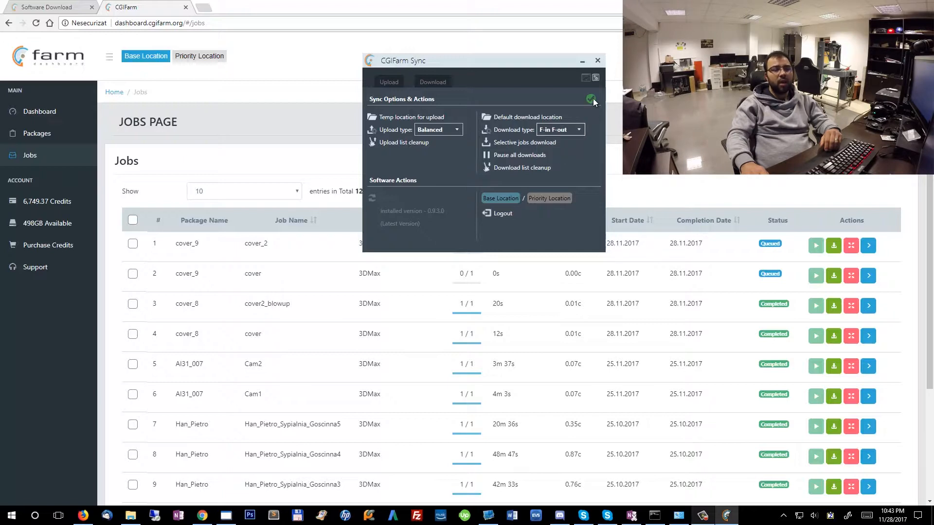
pyautogui.click(579, 129)
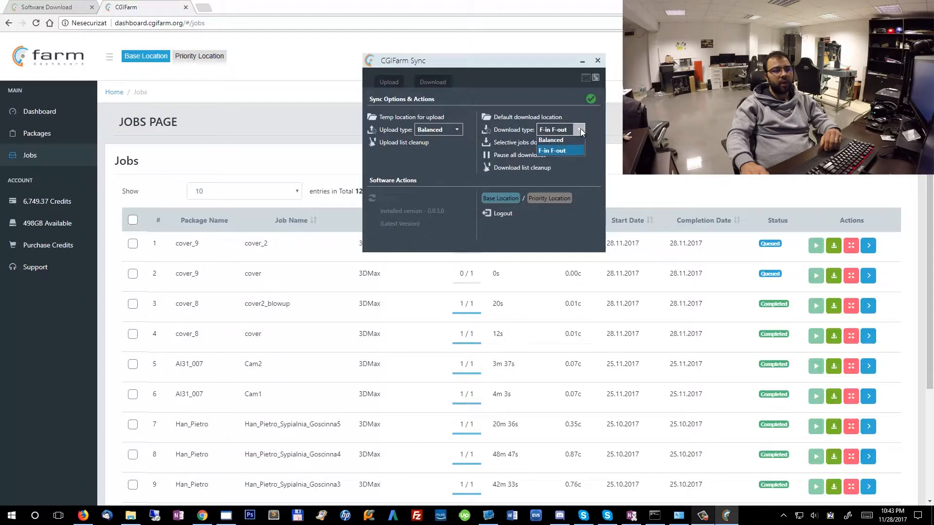
pyautogui.click(556, 142)
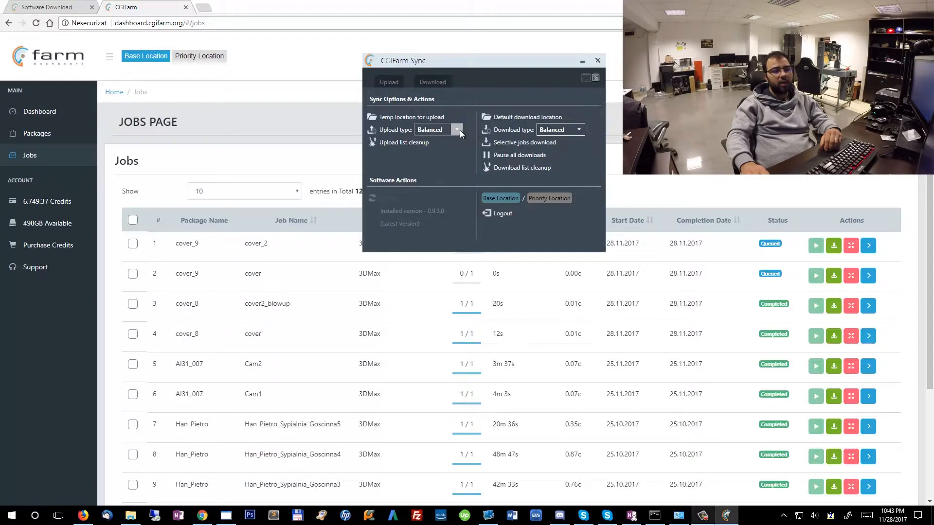
# Try the F-in F-out upload type, return it to Balanced and close the CGIFarm Sync options
pyautogui.click(460, 131)
pyautogui.click(438, 152)
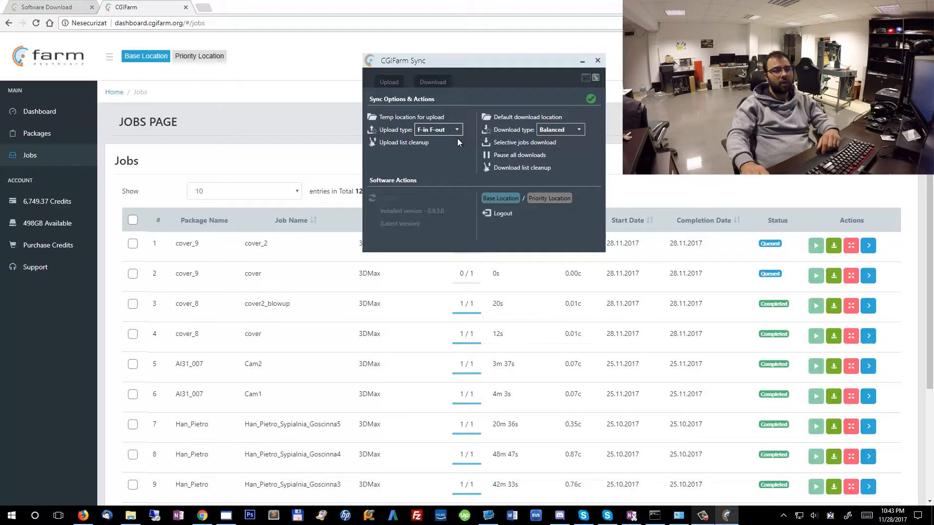
pyautogui.click(457, 132)
pyautogui.click(441, 142)
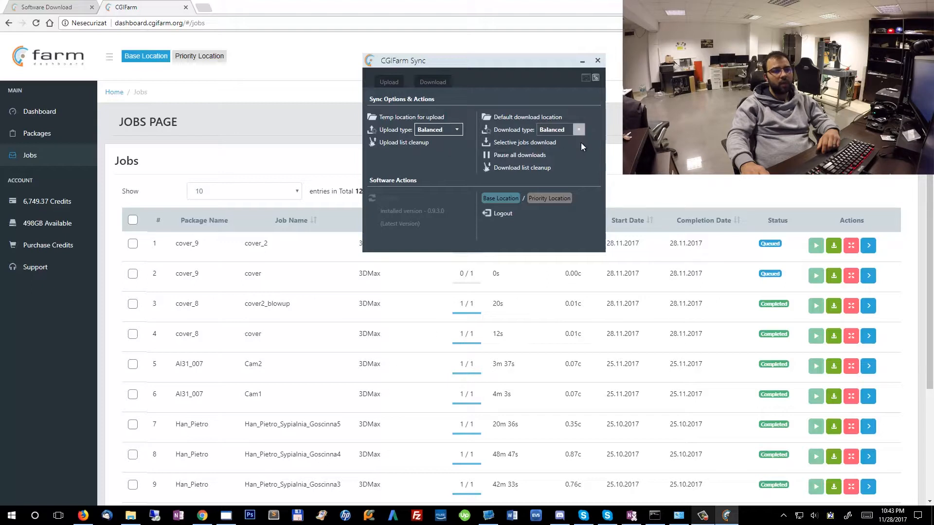
pyautogui.click(595, 78)
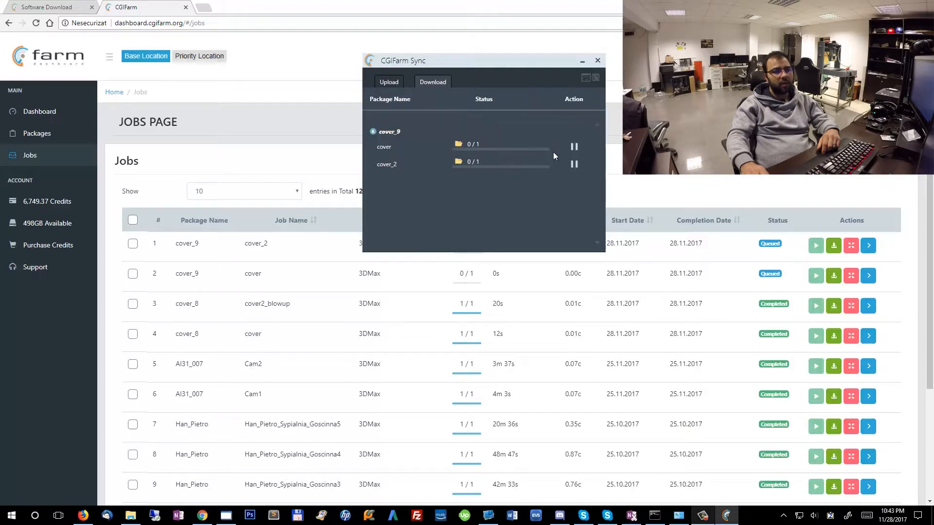
pyautogui.moveTo(513, 57); pyautogui.dragTo(458, 25)
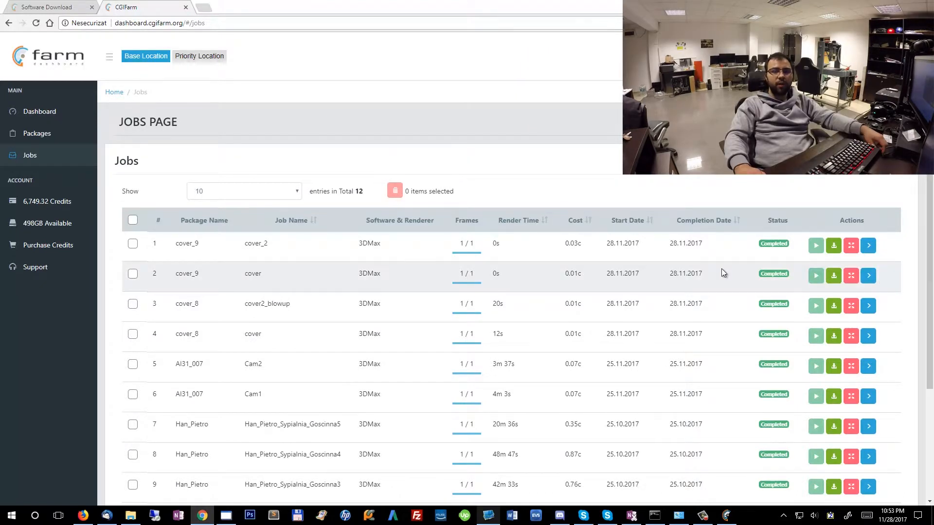
# Show the details of the cover_2 job, preview its rendered frame 5 and close the job details
pyautogui.scroll(-2, 737, 239)
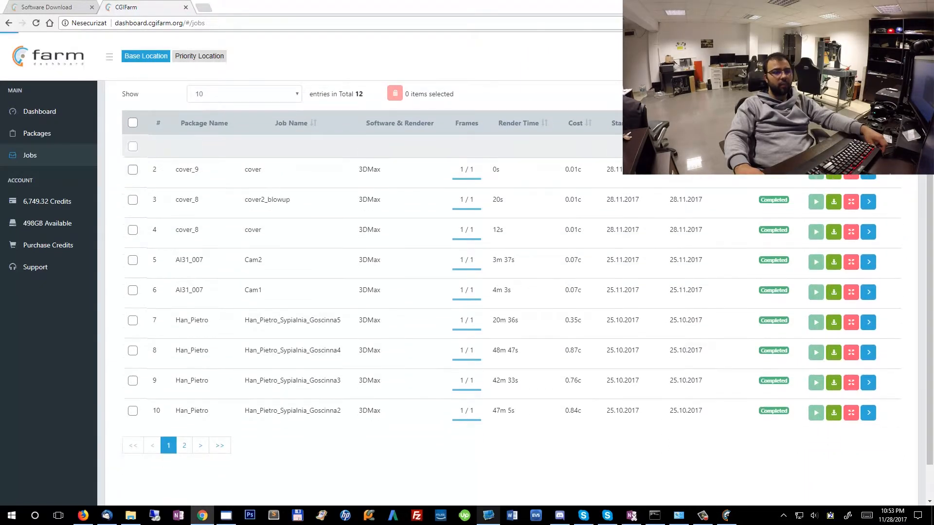
pyautogui.click(657, 147)
pyautogui.click(491, 176)
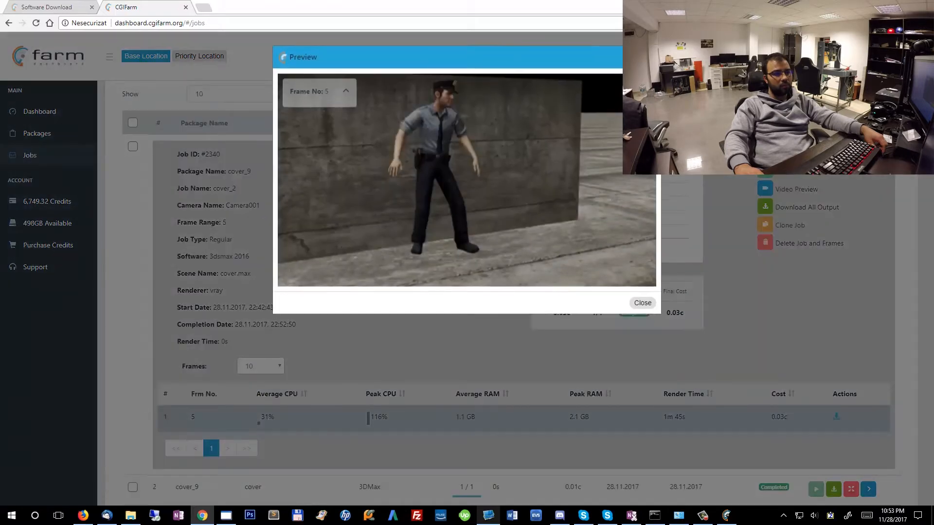
pyautogui.press('Escape')
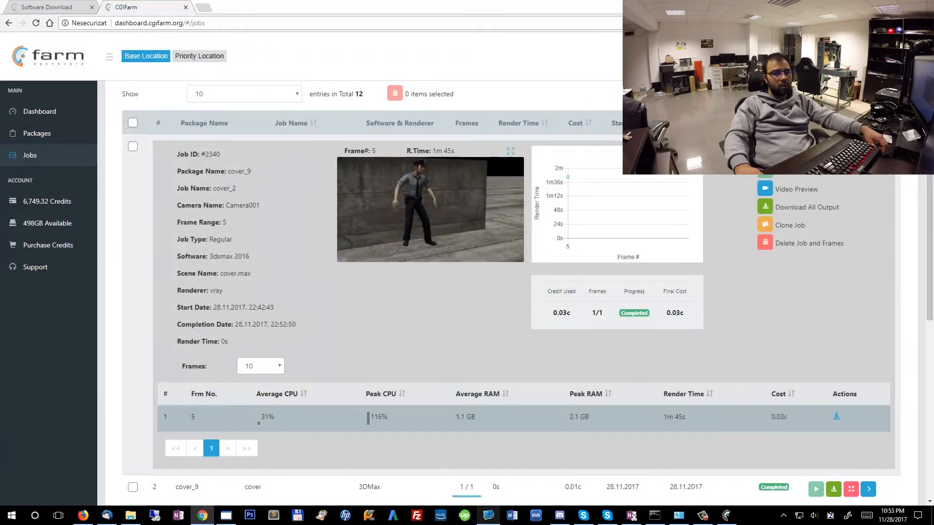
pyautogui.click(851, 149)
# Switch to CGIFarm Sync, open the downloaded output folder of the cover job, view 10005.jpg and close the image
pyautogui.click(725, 517)
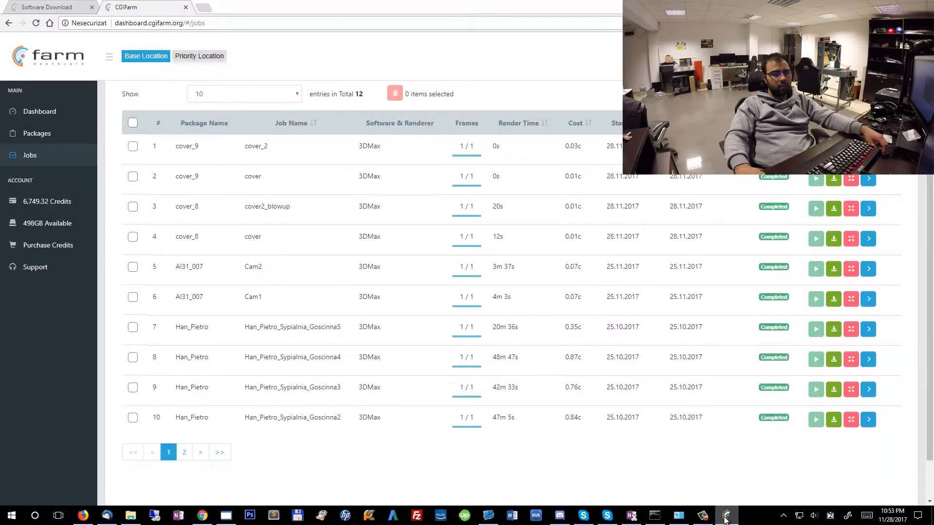
pyautogui.moveTo(510, 164); pyautogui.dragTo(546, 79)
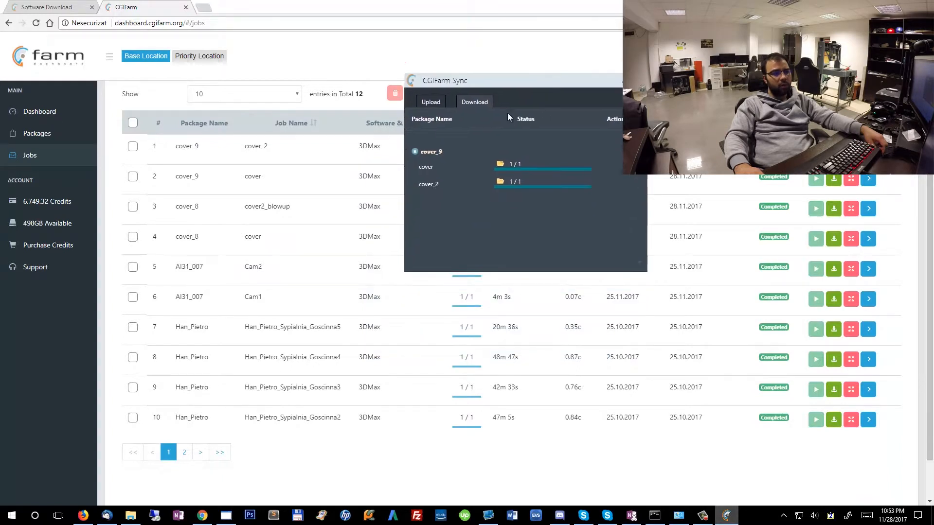
pyautogui.click(500, 163)
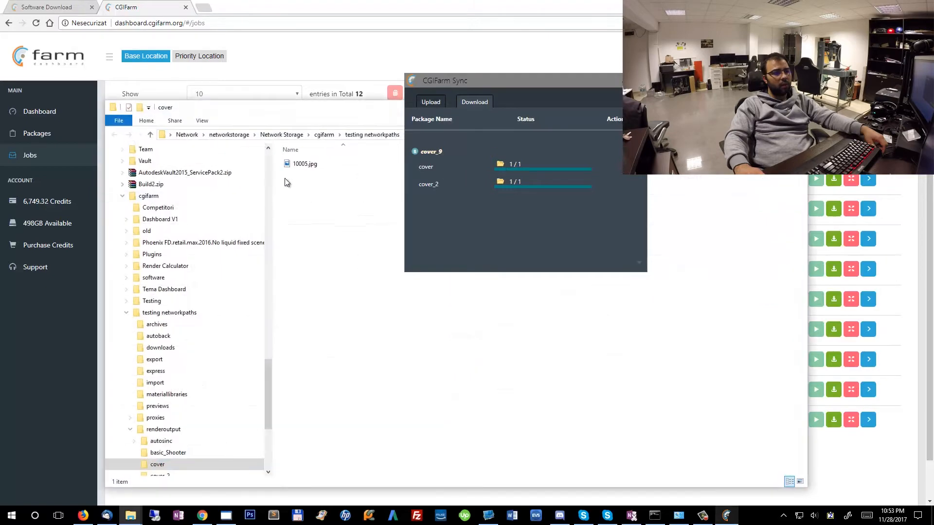
pyautogui.doubleClick(304, 164)
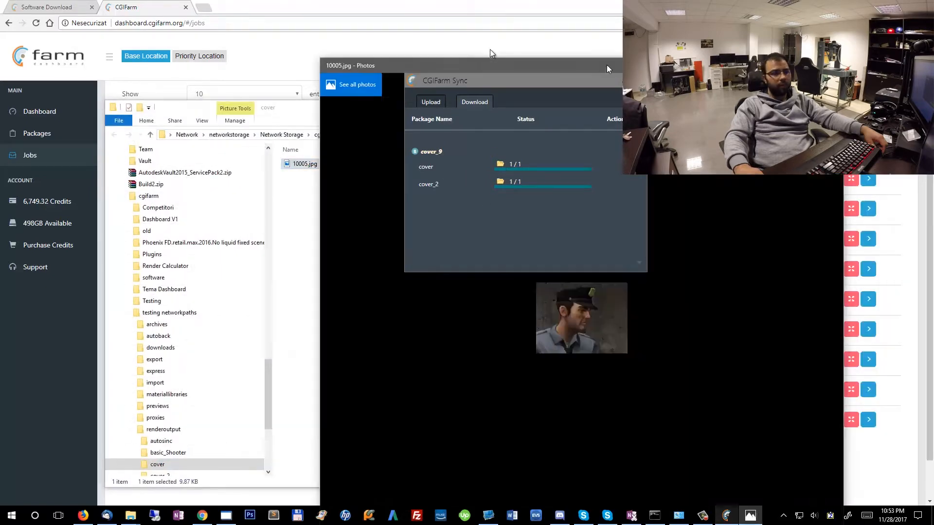
pyautogui.moveTo(489, 48); pyautogui.dragTo(297, 29)
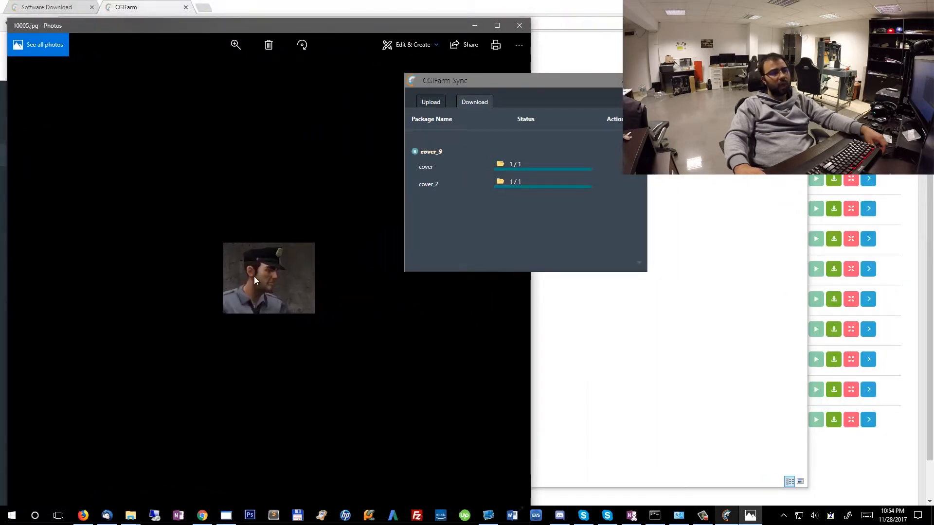
pyautogui.click(519, 26)
# View 10005.jpg from the cover_2 folder in renderoutput, then close the image and the folder window
pyautogui.moveTo(479, 84); pyautogui.dragTo(604, 190)
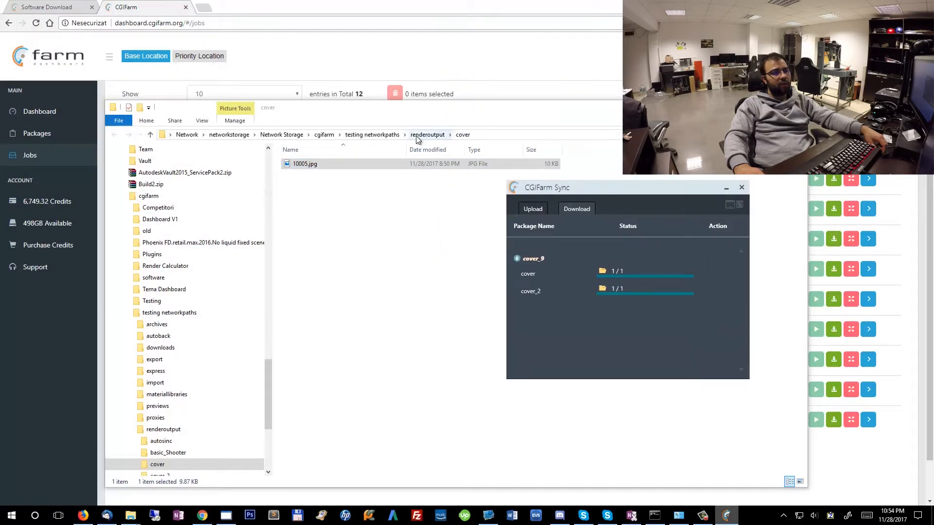
pyautogui.click(423, 134)
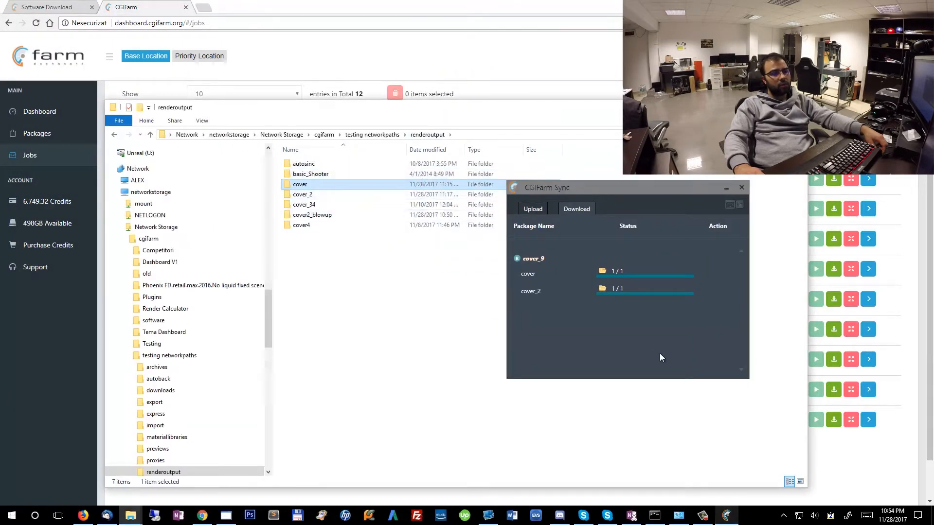
pyautogui.doubleClick(302, 195)
pyautogui.doubleClick(314, 164)
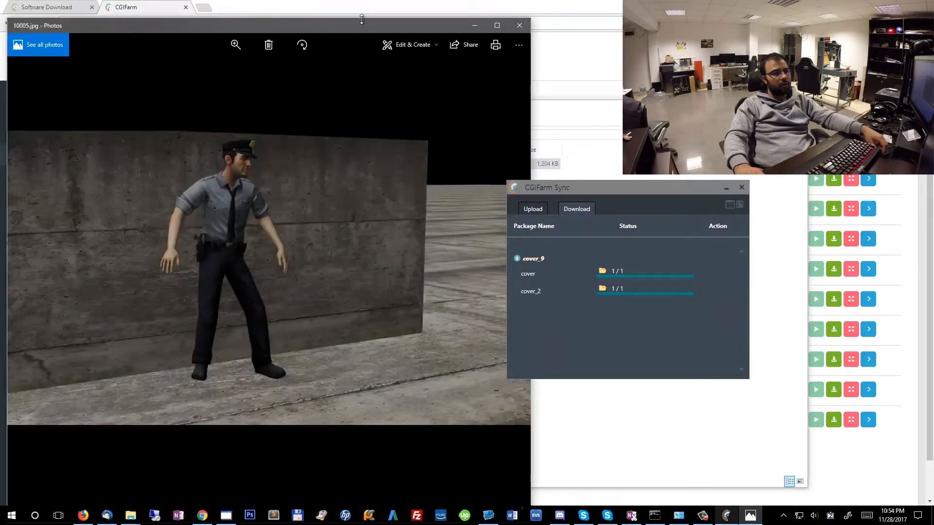
pyautogui.moveTo(362, 19); pyautogui.dragTo(388, 189)
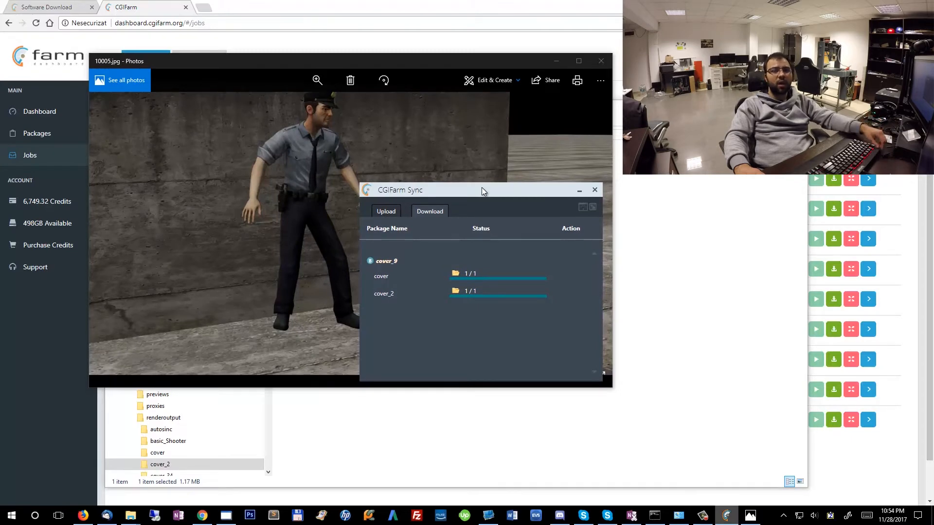
pyautogui.moveTo(491, 188); pyautogui.dragTo(427, 193)
pyautogui.click(598, 66)
pyautogui.hotkey('alt', 'F4')
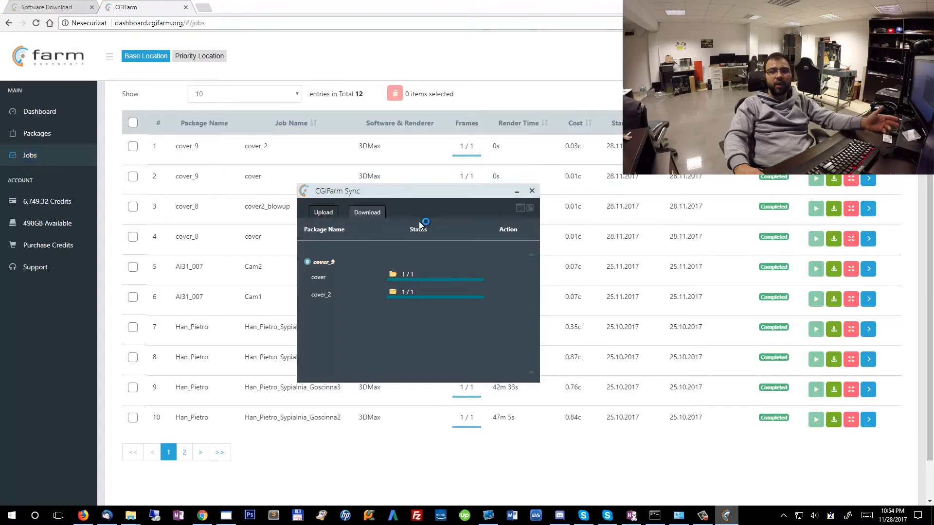
# Open the In Depth Tutorials page of the CGIFarm website and move the CGIFarm Sync window clear of the video
pyautogui.moveTo(396, 199); pyautogui.dragTo(497, 176)
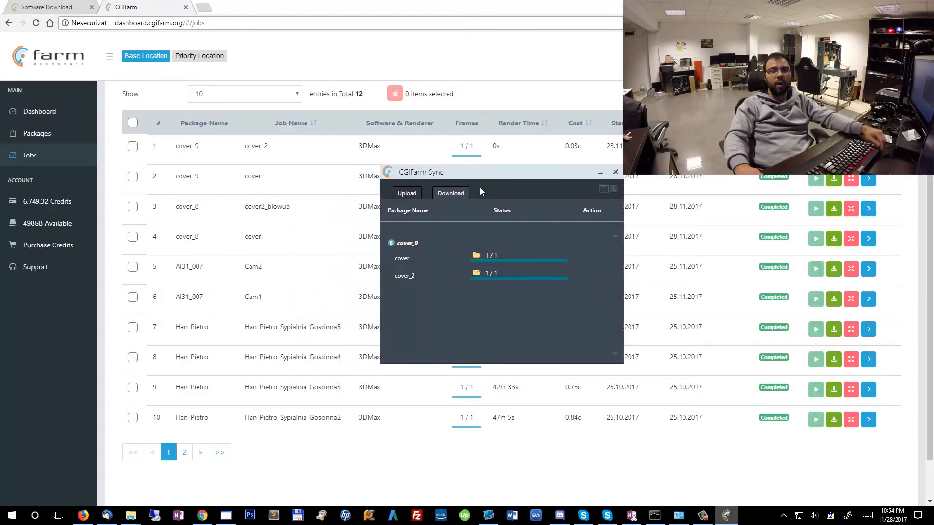
pyautogui.moveTo(488, 174); pyautogui.dragTo(424, 172)
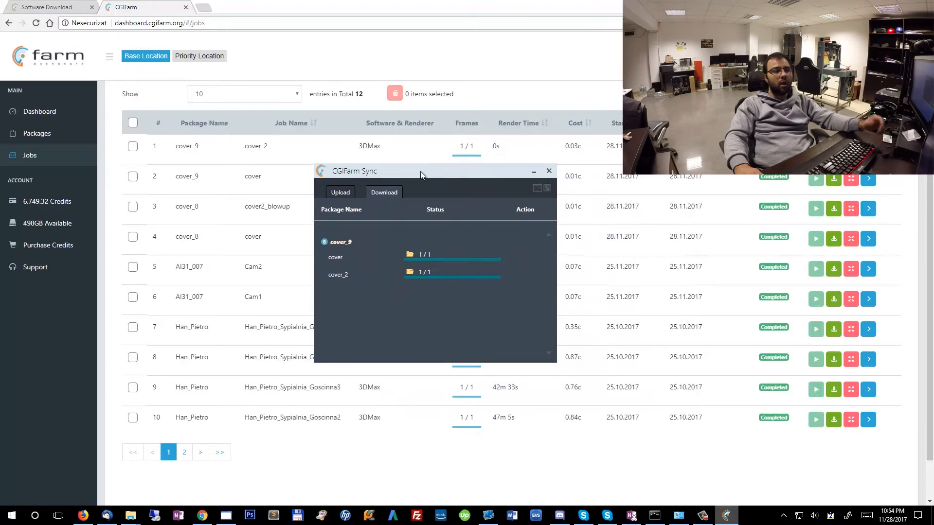
pyautogui.click(56, 11)
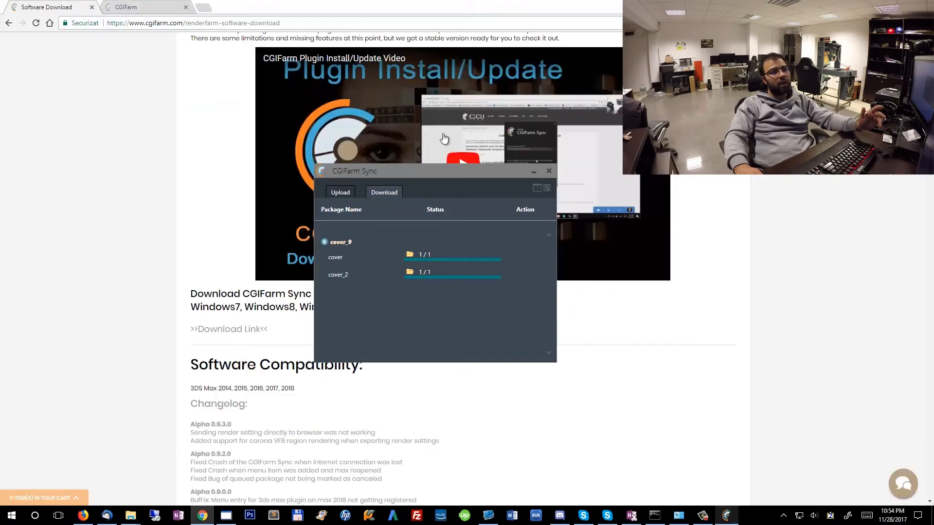
pyautogui.scroll(3, 434, 86)
pyautogui.moveTo(392, 73)
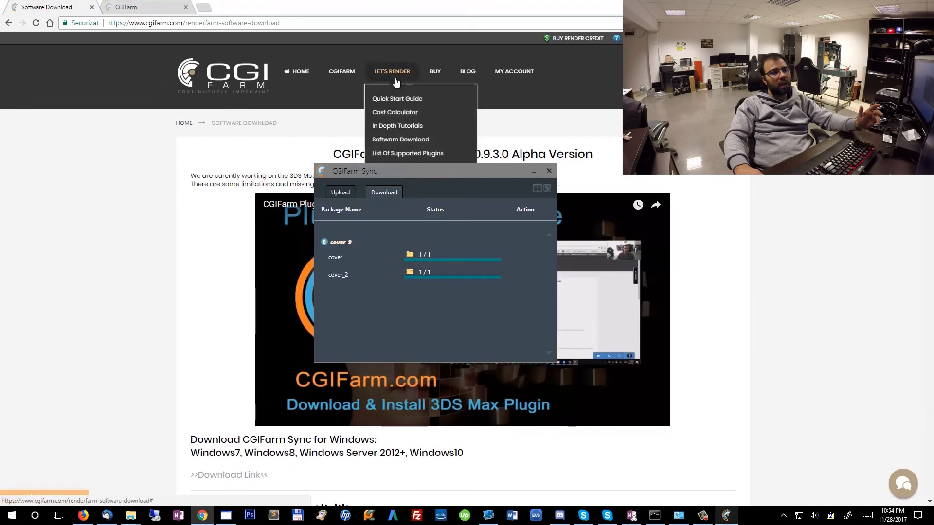
pyautogui.click(397, 125)
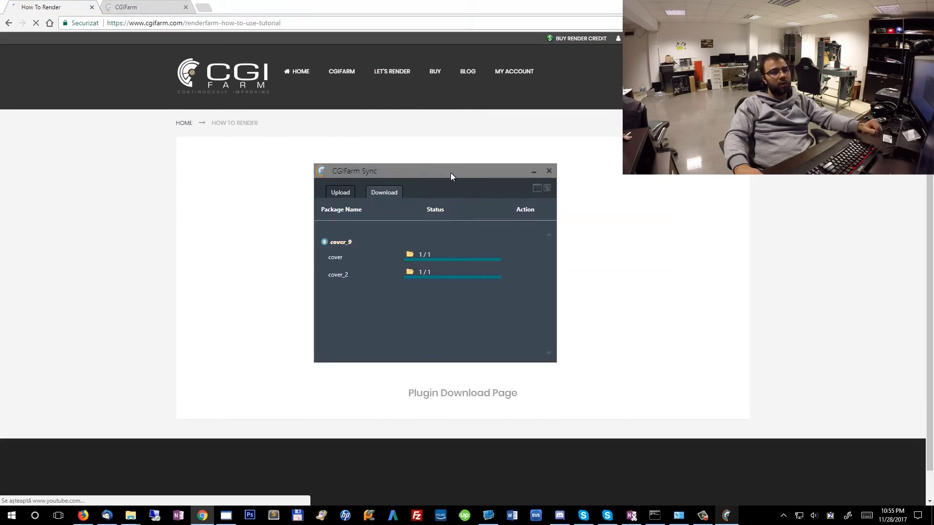
pyautogui.moveTo(453, 174); pyautogui.dragTo(811, 58)
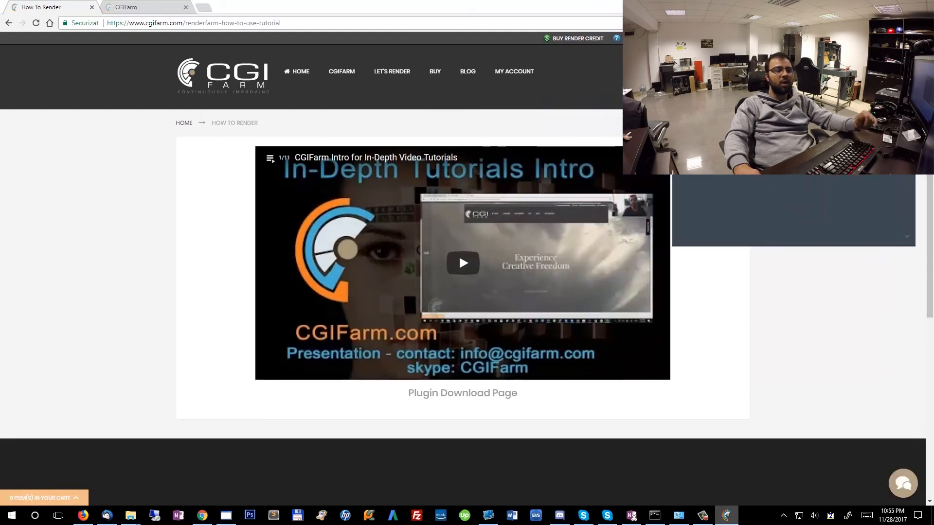
# Examine the list of videos in the CGIFarm In-Depth Tutorials playlist
pyautogui.click(270, 158)
pyautogui.scroll(-1, 340, 259)
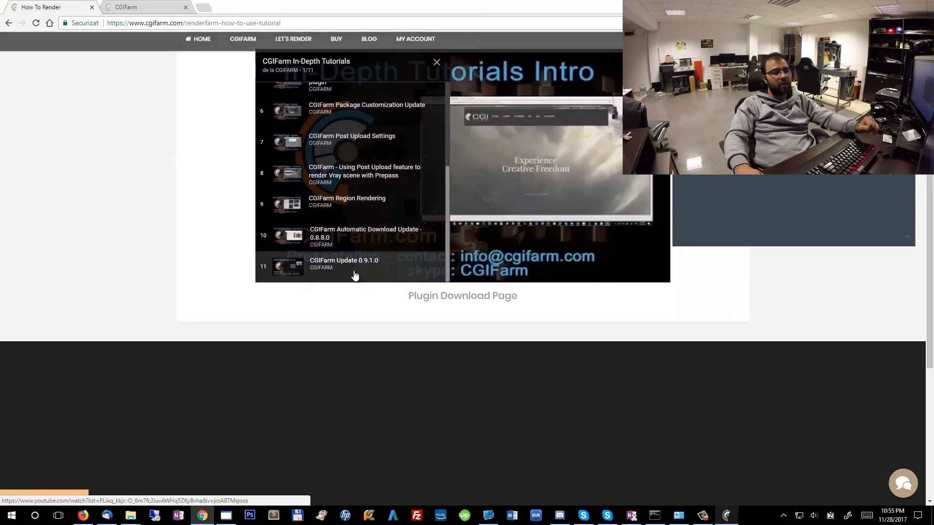
pyautogui.scroll(6, 355, 272)
pyautogui.scroll(-4, 345, 240)
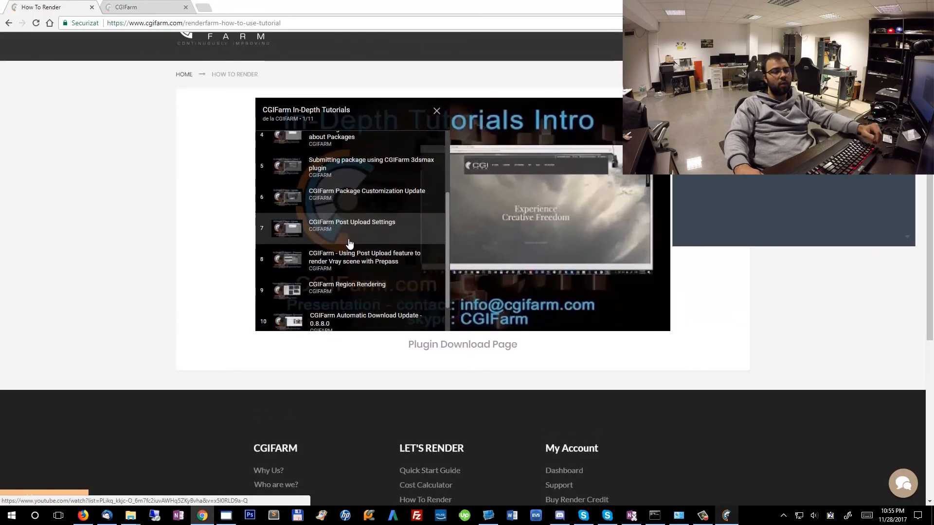
pyautogui.scroll(5, 262, 243)
pyautogui.click(438, 161)
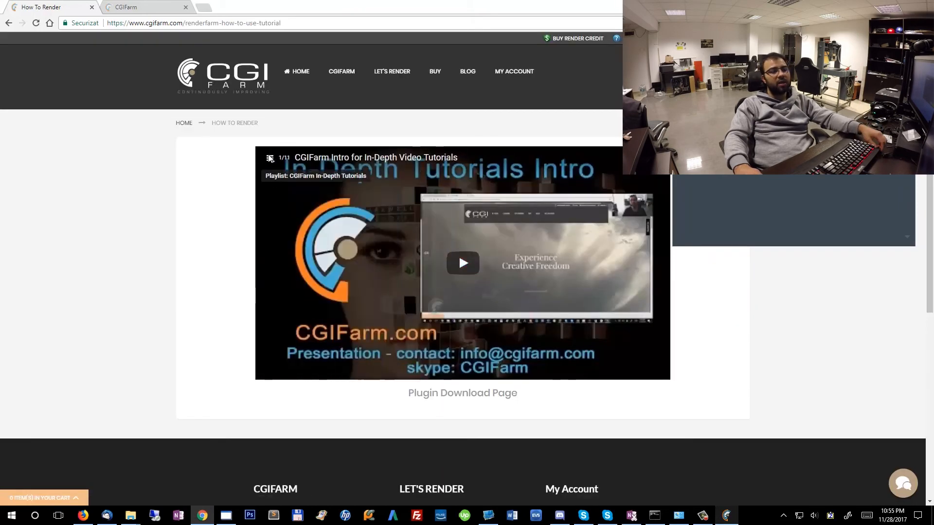
pyautogui.click(292, 162)
pyautogui.scroll(-3, 345, 249)
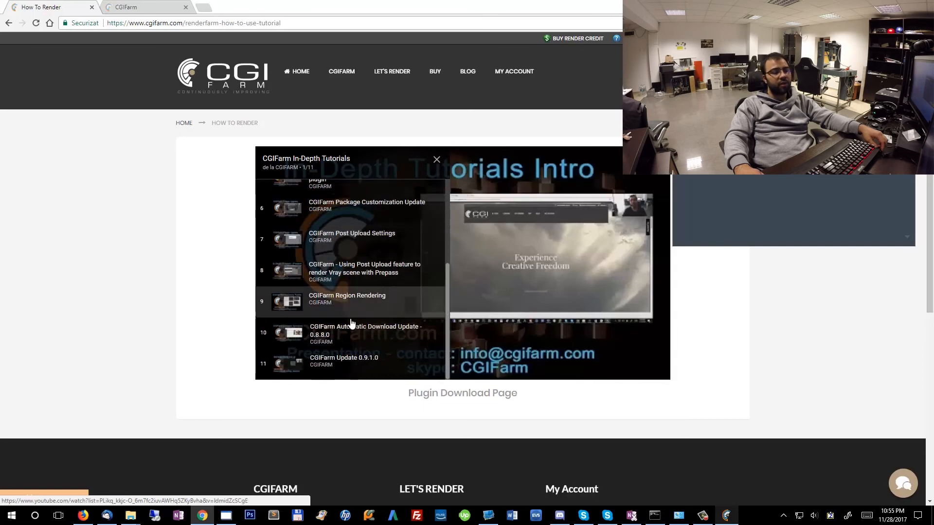